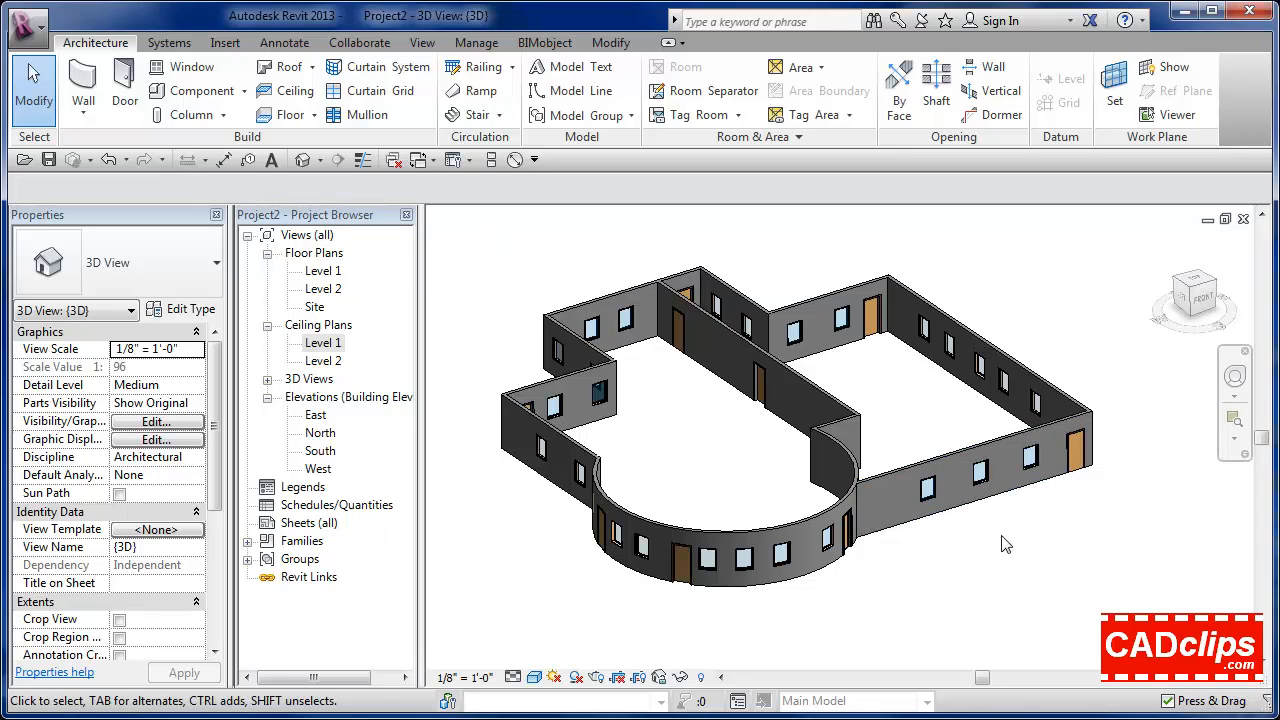
# Step: Open the Level 1 ceiling plan and check it for hidden elements, leaving the reveal mode off
pyautogui.moveTo(1006, 545); pyautogui.dragTo(1030, 555, button='middle')
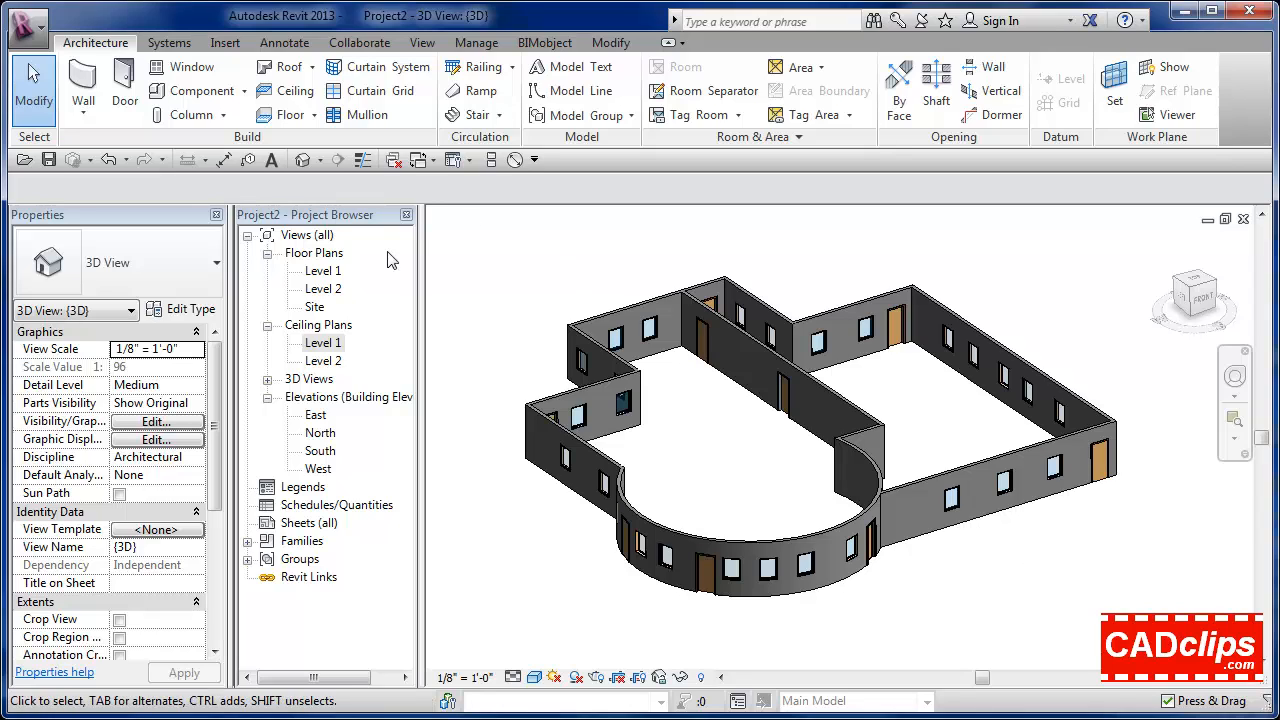
pyautogui.doubleClick(324, 344)
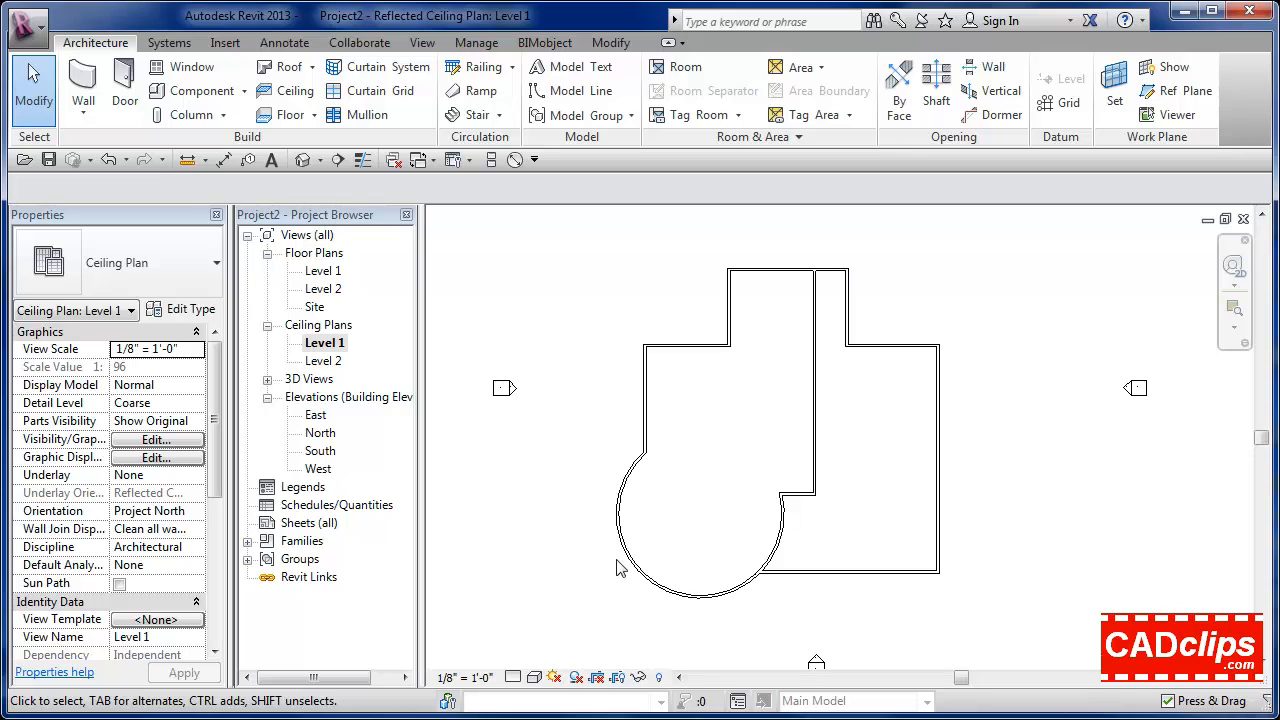
pyautogui.click(661, 679)
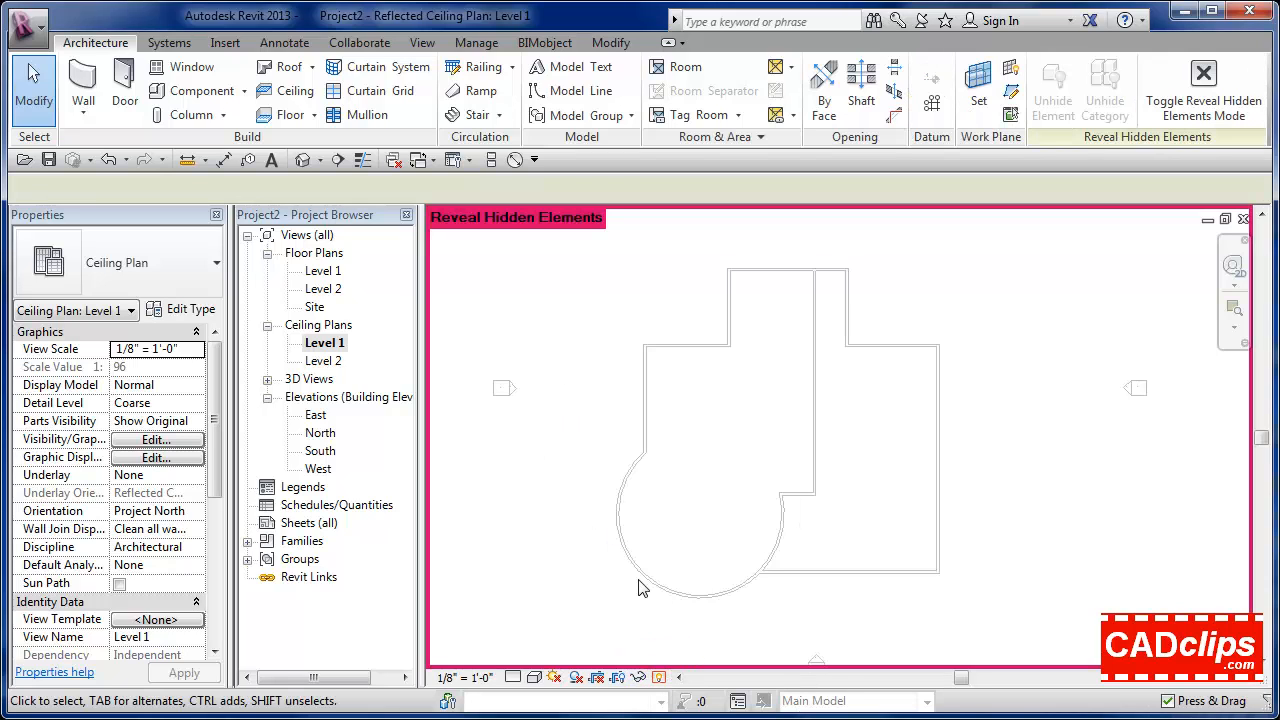
pyautogui.click(658, 677)
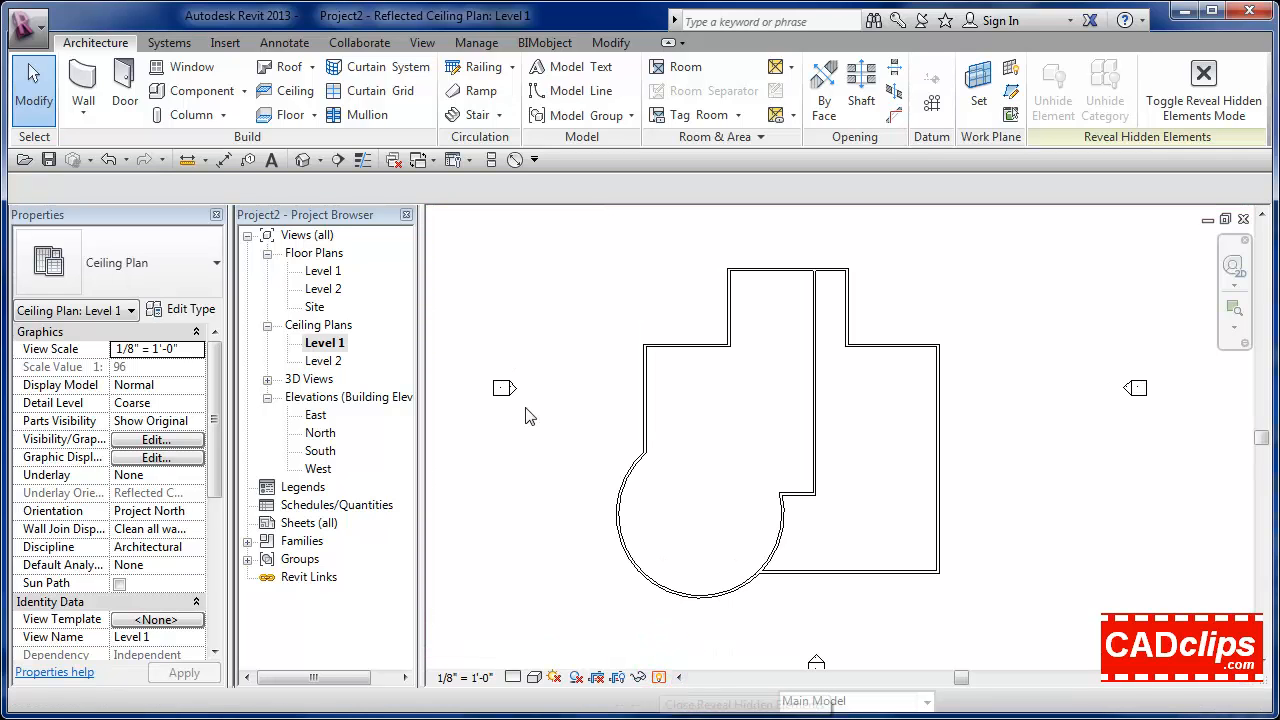
# Step: Check the visibility of the Ceilings category and its subcategories in the ceiling plan's Visibility/Graphics settings, and cancel without changes
pyautogui.press('v')
pyautogui.press('g')
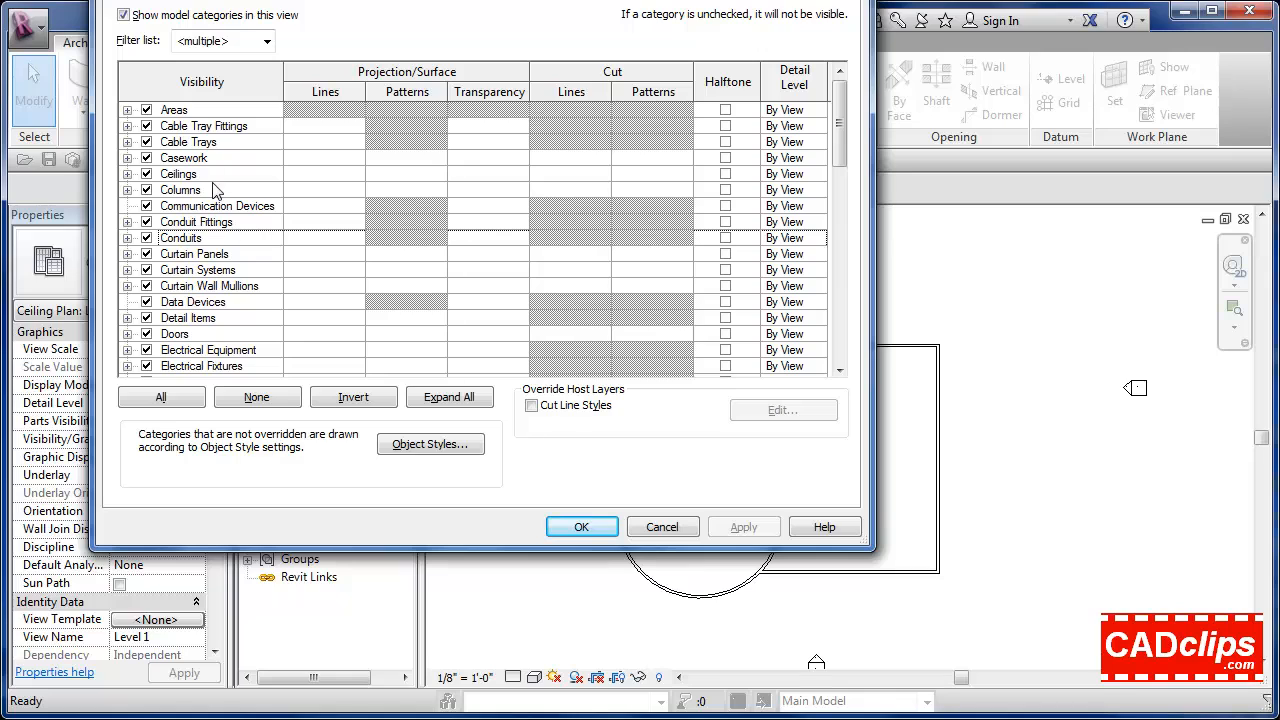
pyautogui.click(127, 175)
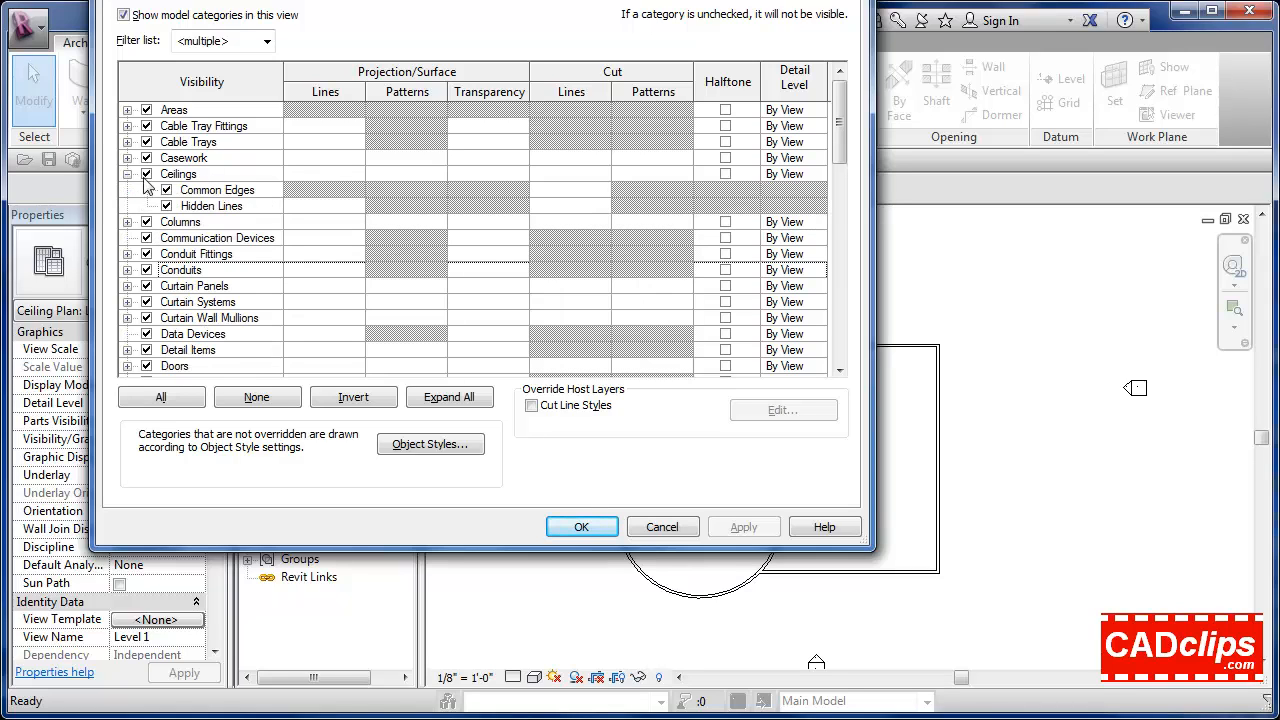
pyautogui.click(127, 175)
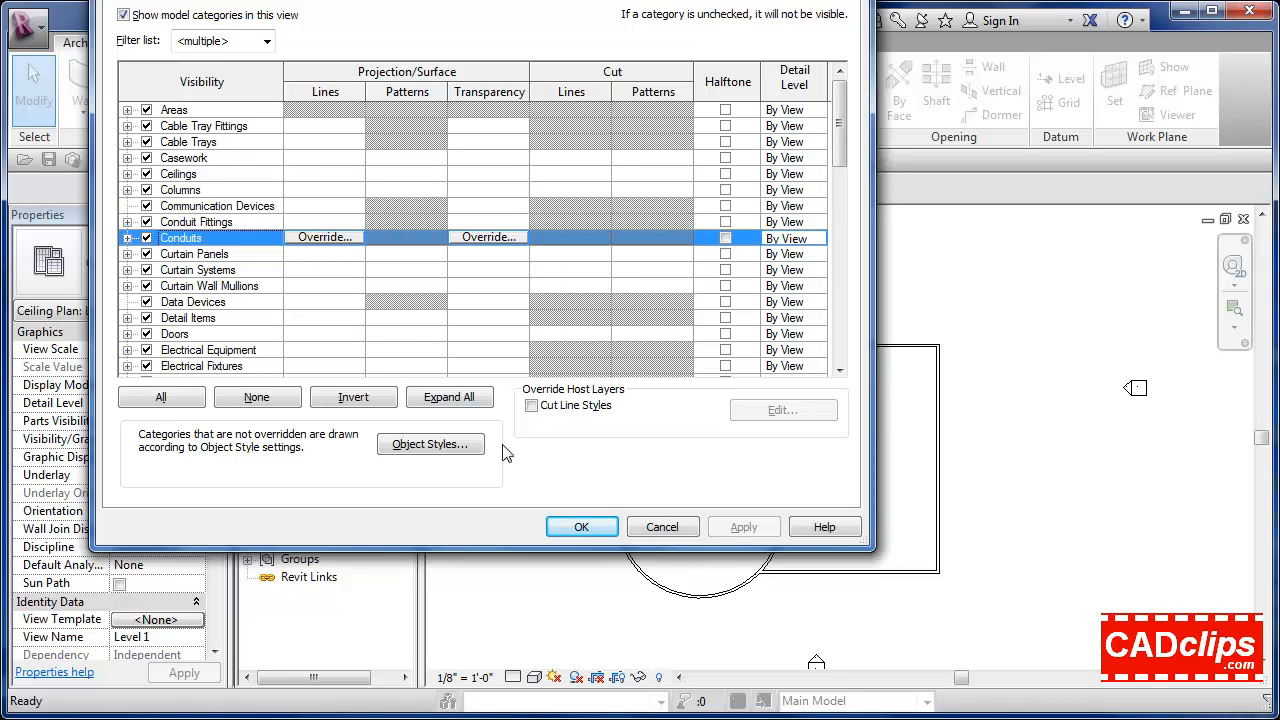
pyautogui.click(662, 527)
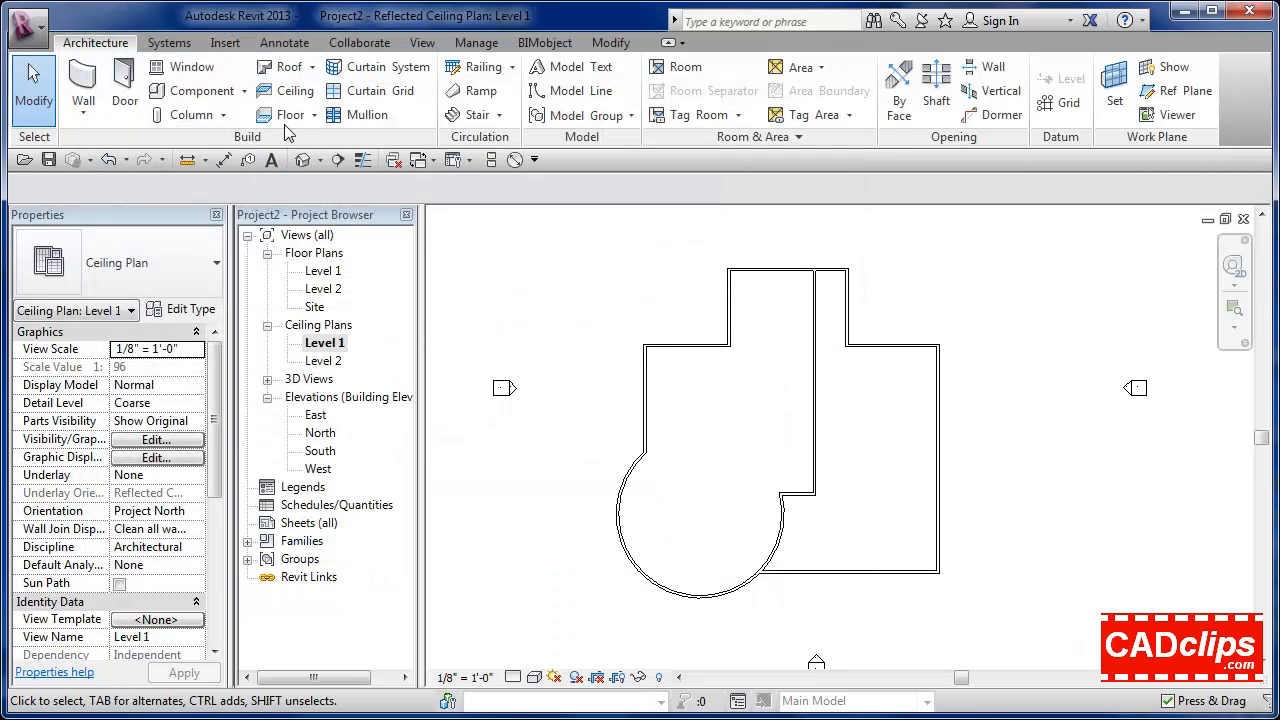
# Step: Place automatic 2' x 4' ACT System compound ceilings at an 8' 0" height offset in both wall-enclosed rooms
pyautogui.click(290, 92)
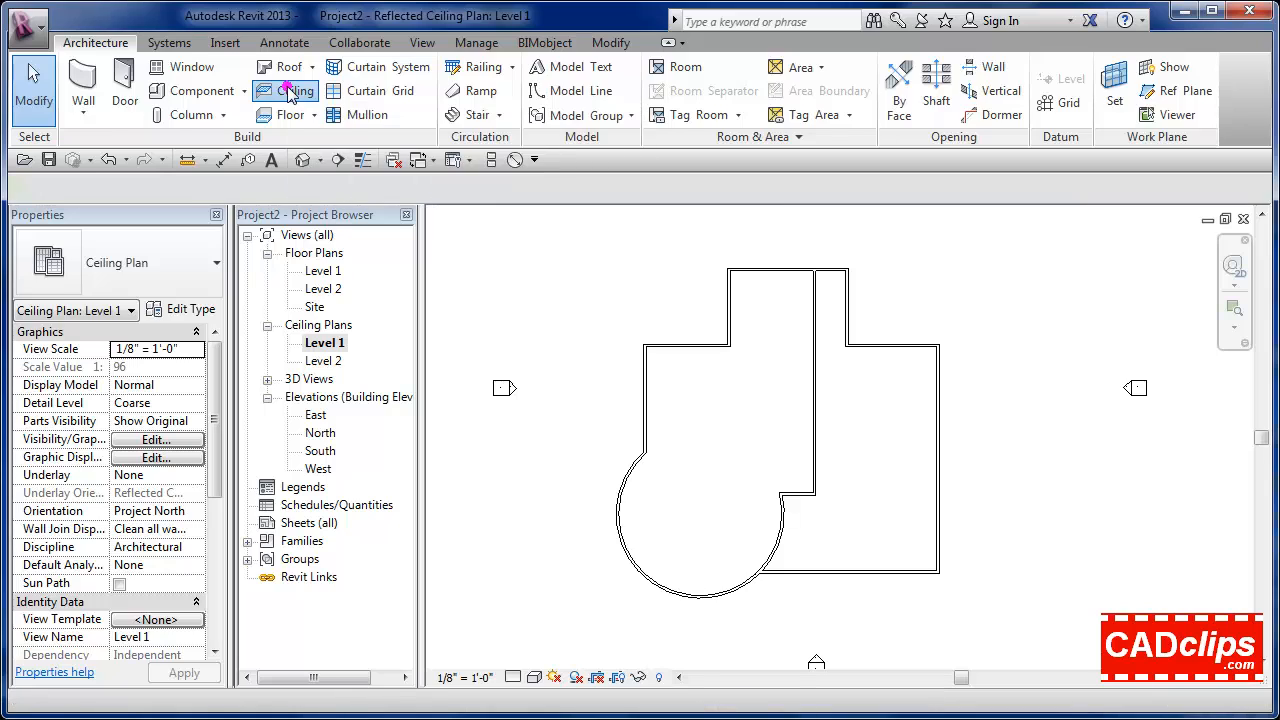
pyautogui.click(203, 282)
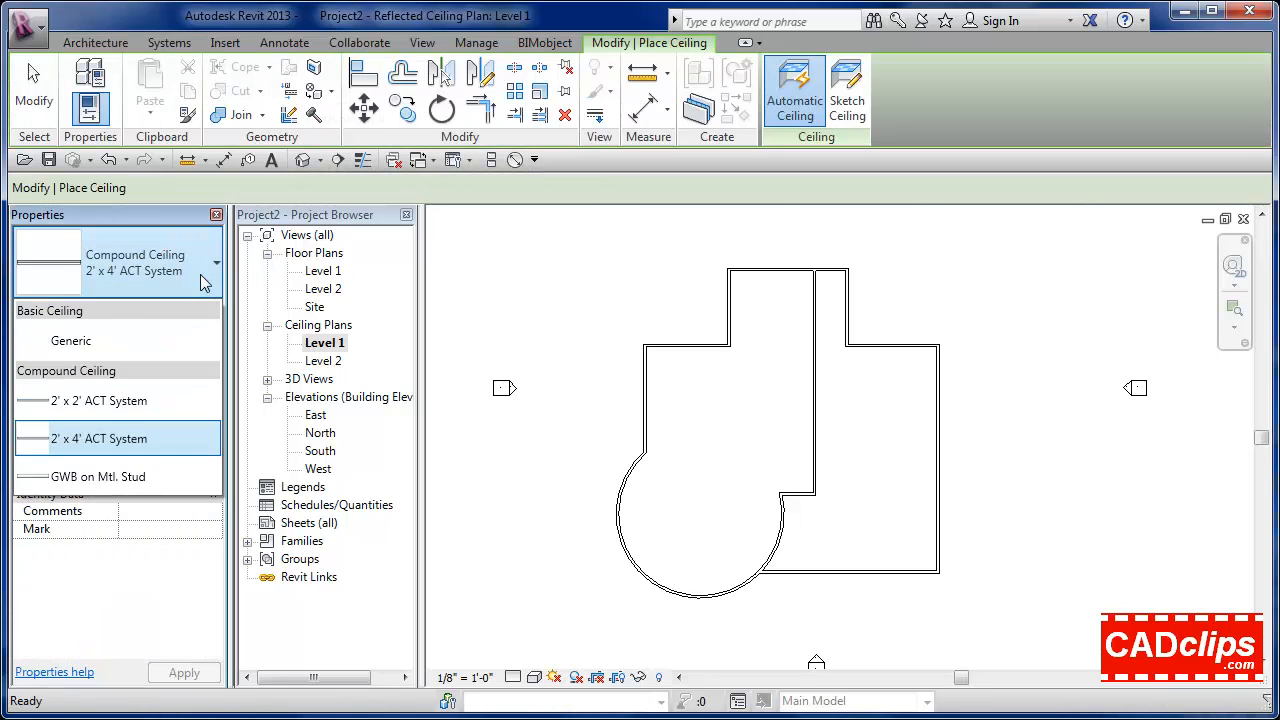
pyautogui.click(128, 445)
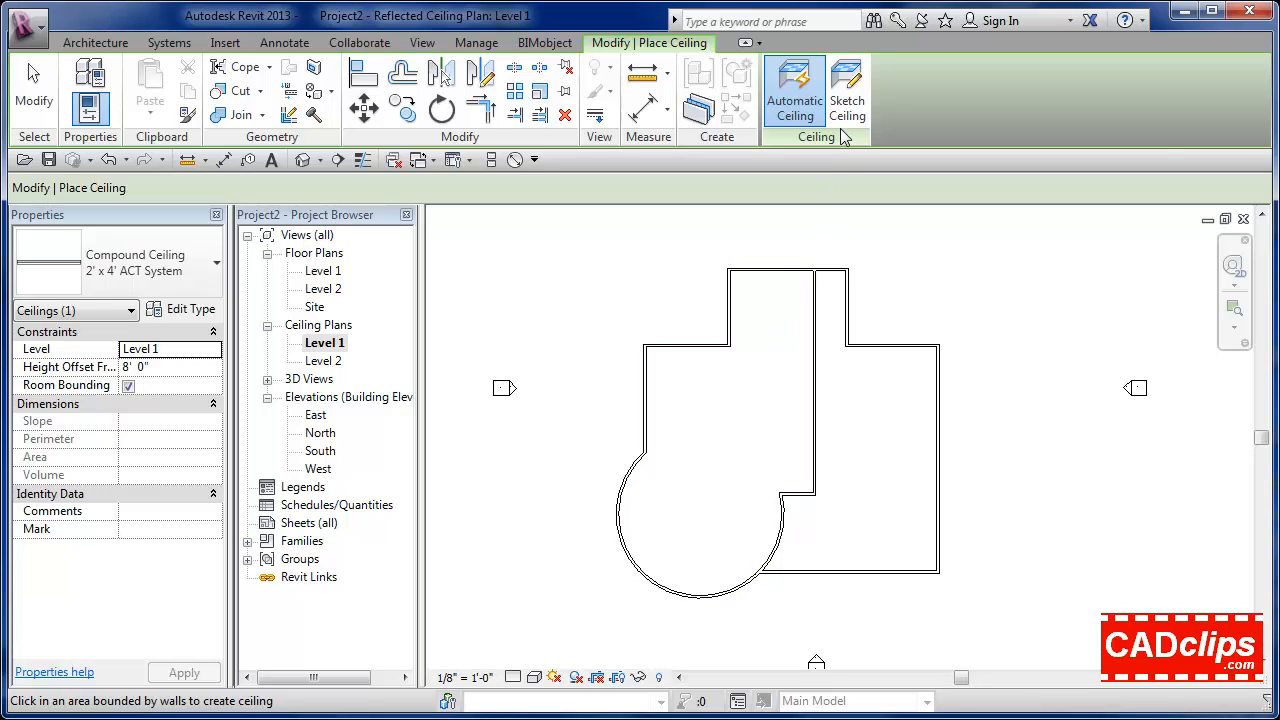
pyautogui.click(755, 348)
pyautogui.click(880, 460)
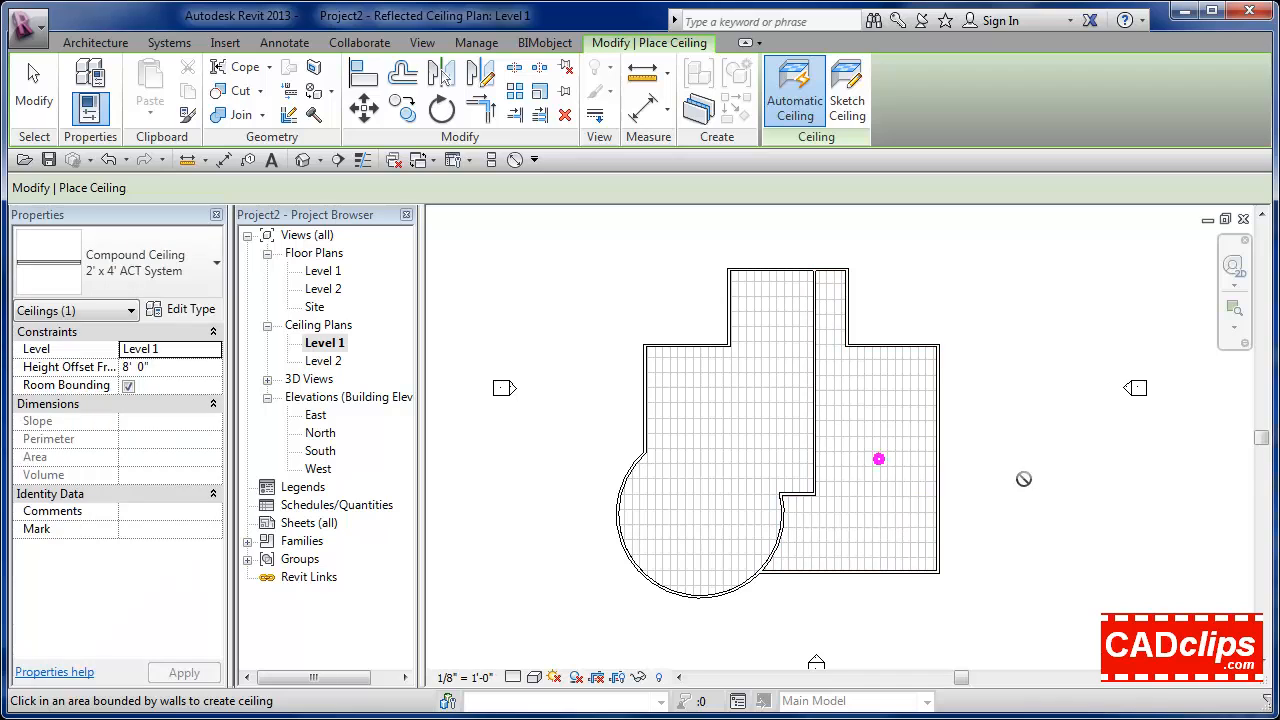
pyautogui.press('Escape')
pyautogui.press('Escape')
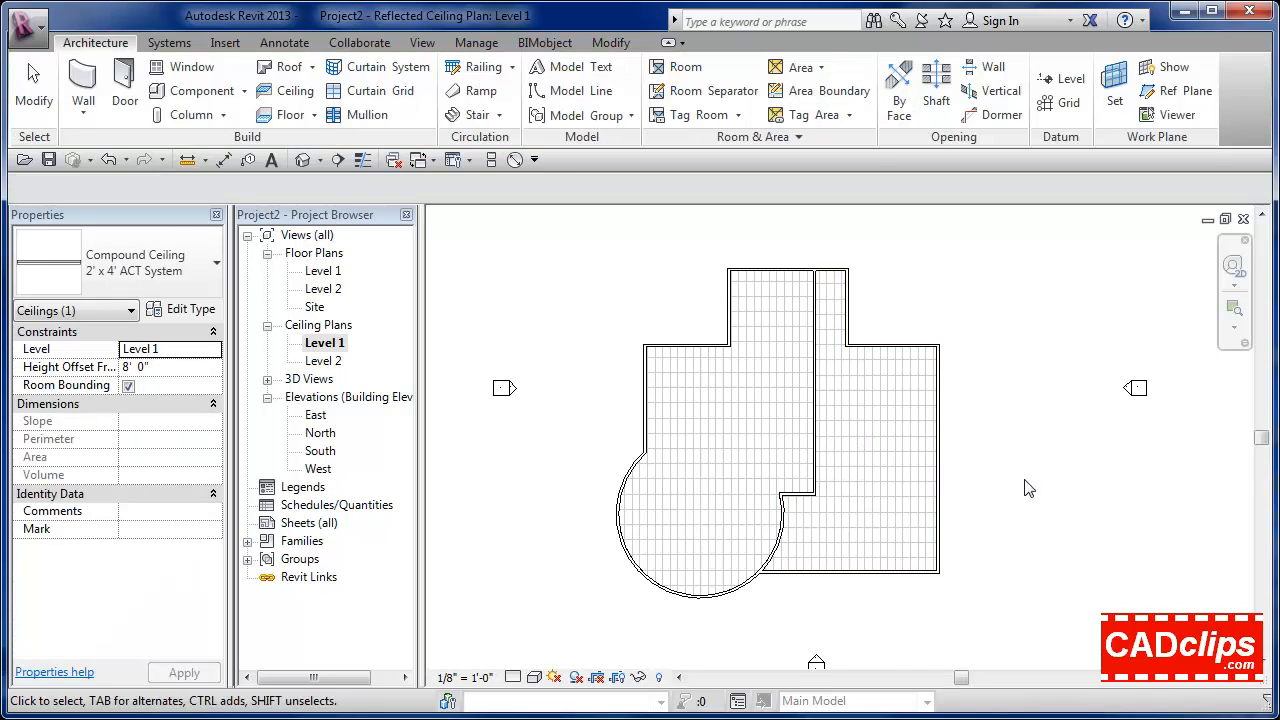
# Step: Nudge the ceiling grid of the room with the curved wall seven increments down and three back up by one of its horizontal gridlines
pyautogui.click(753, 412)
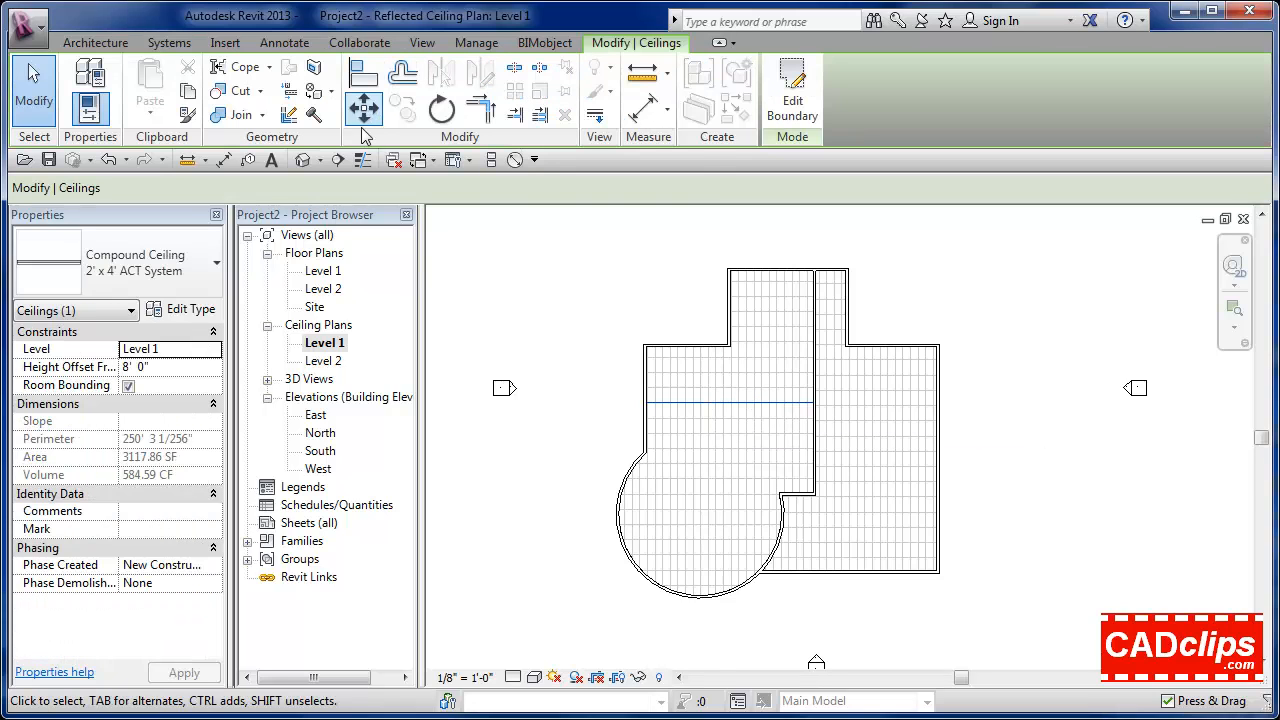
pyautogui.press('Down')
pyautogui.press('Down')
pyautogui.press('Down')
pyautogui.press('Down')
pyautogui.press('Down')
pyautogui.press('Down')
pyautogui.press('Down')
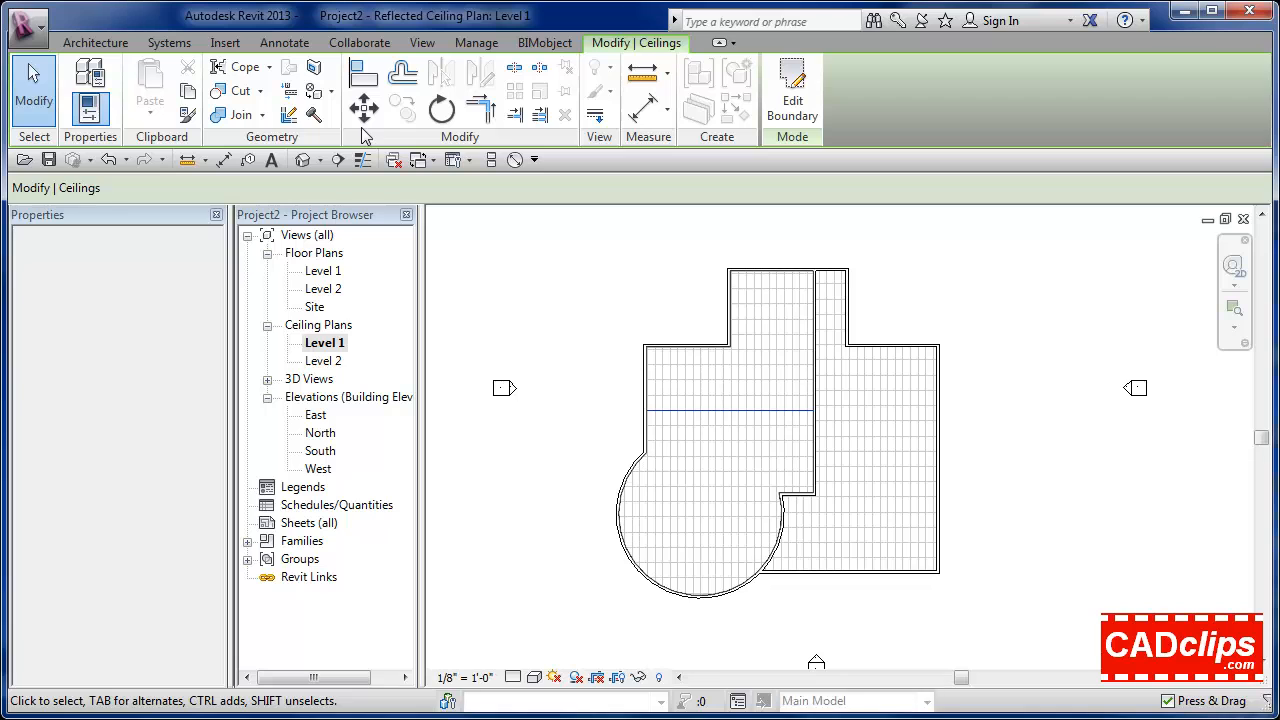
pyautogui.scroll(2, 615, 435)
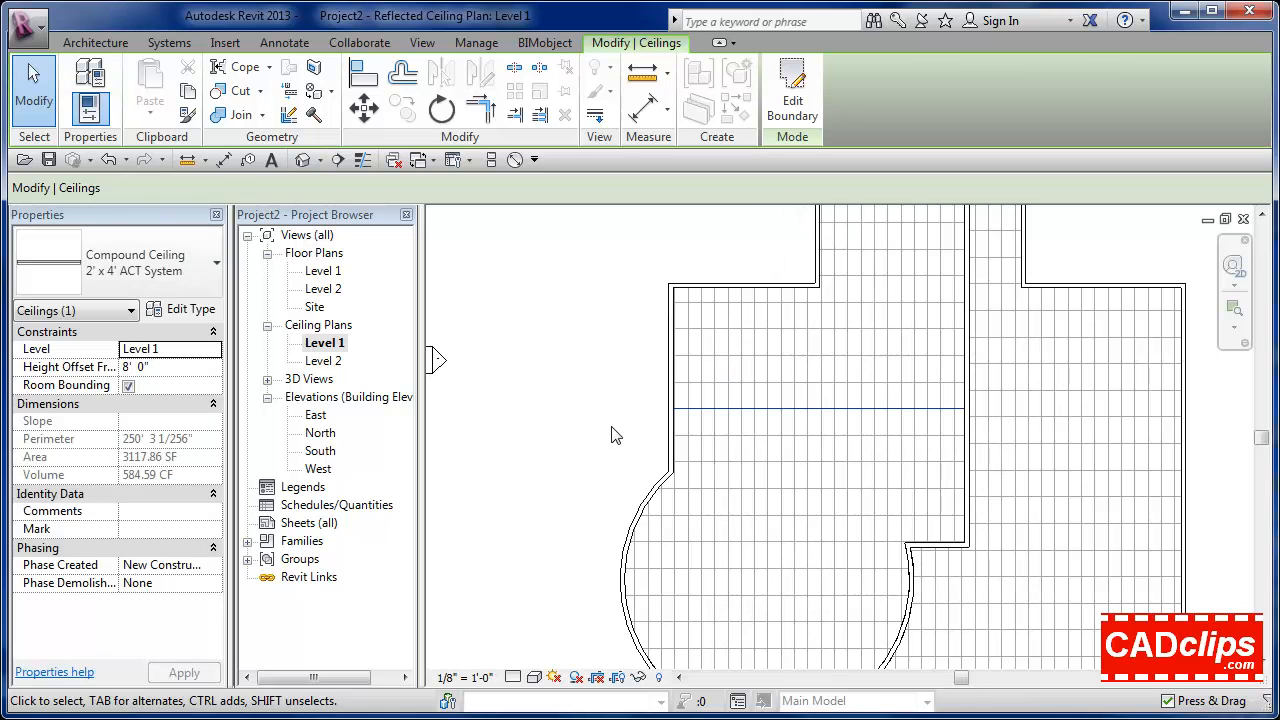
pyautogui.press('Up')
pyautogui.press('Up')
pyautogui.press('Up')
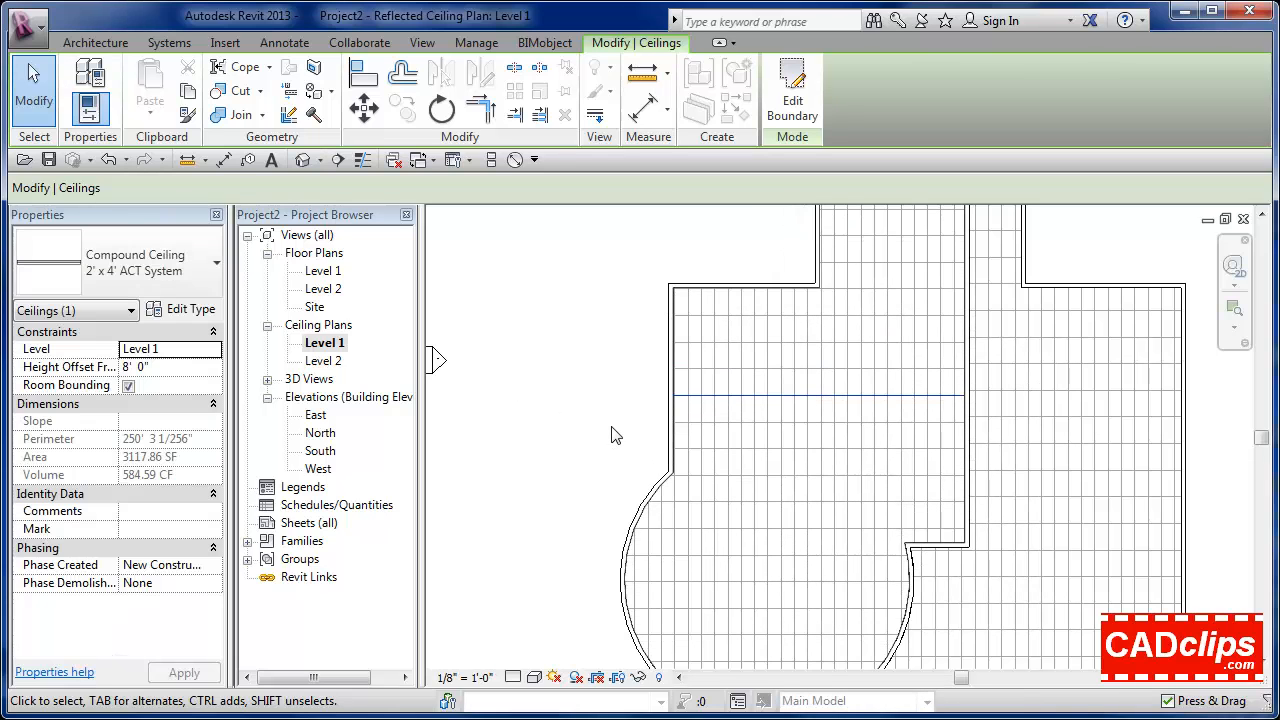
# Step: Rotate the ceiling grid of the room with the curved wall about 29° counterclockwise around the selected gridline's midpoint
pyautogui.click(441, 110)
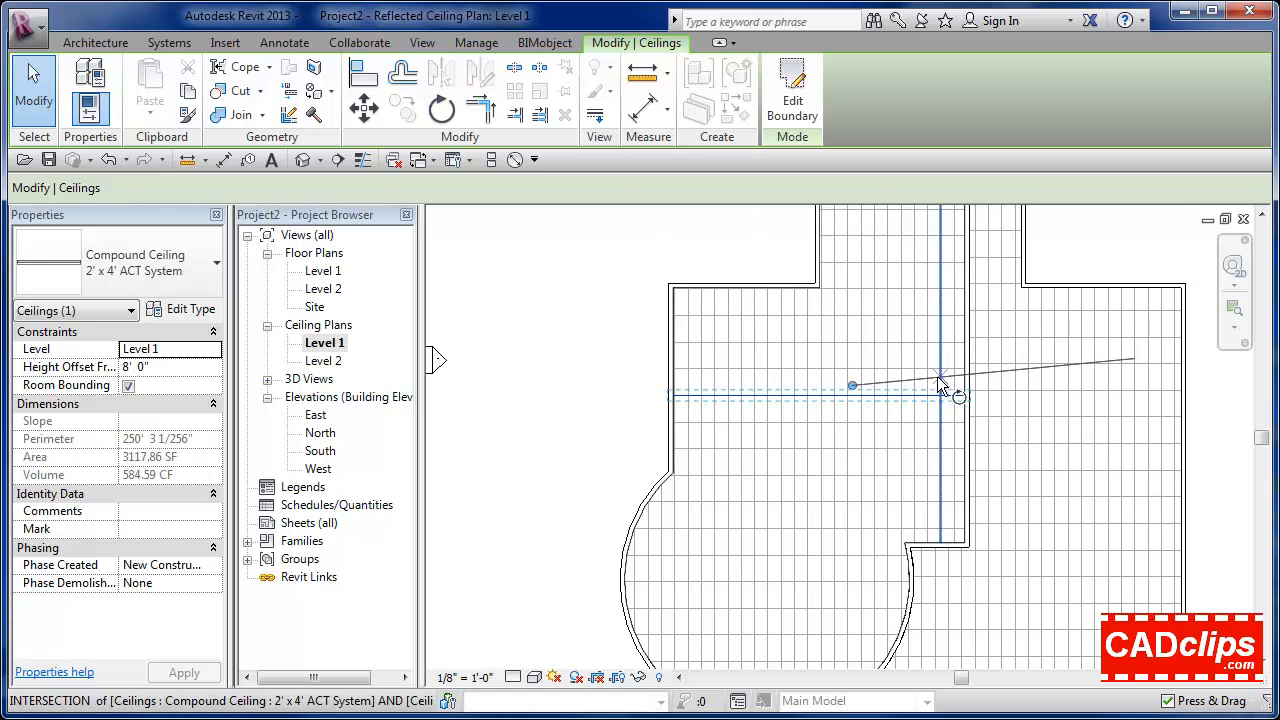
pyautogui.moveTo(852, 381); pyautogui.dragTo(818, 395)
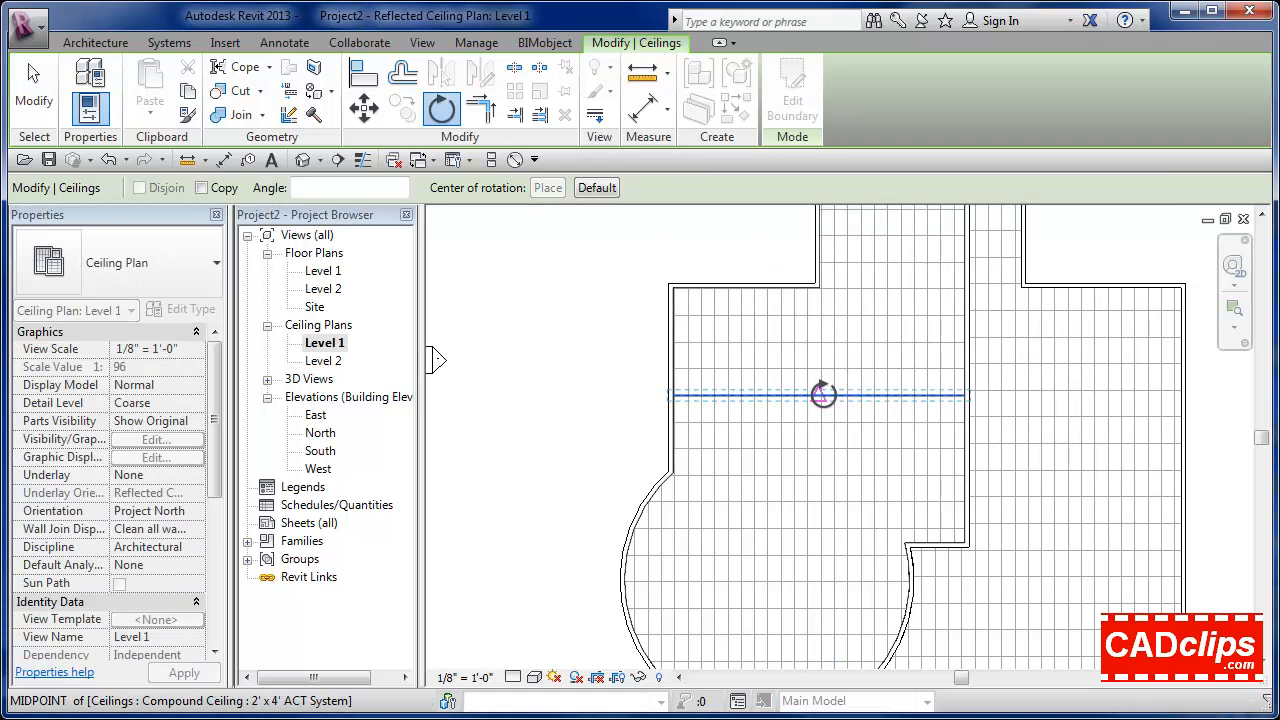
pyautogui.click(948, 398)
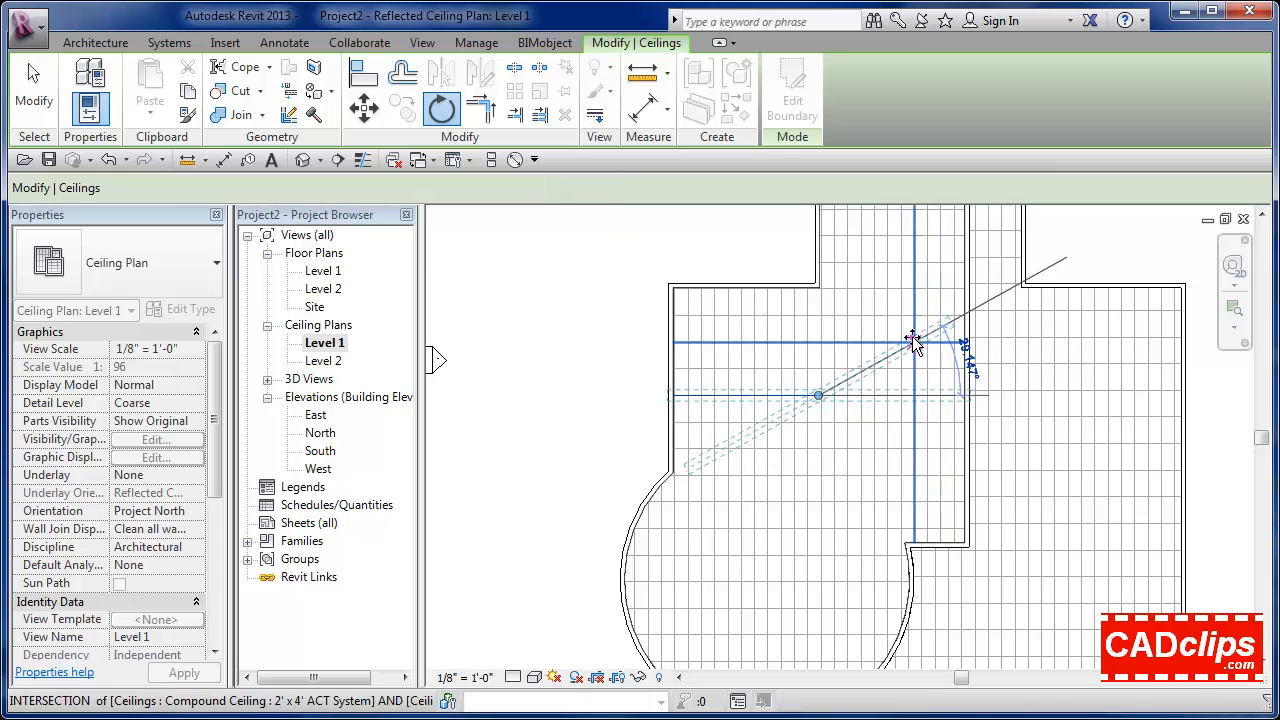
pyautogui.click(910, 337)
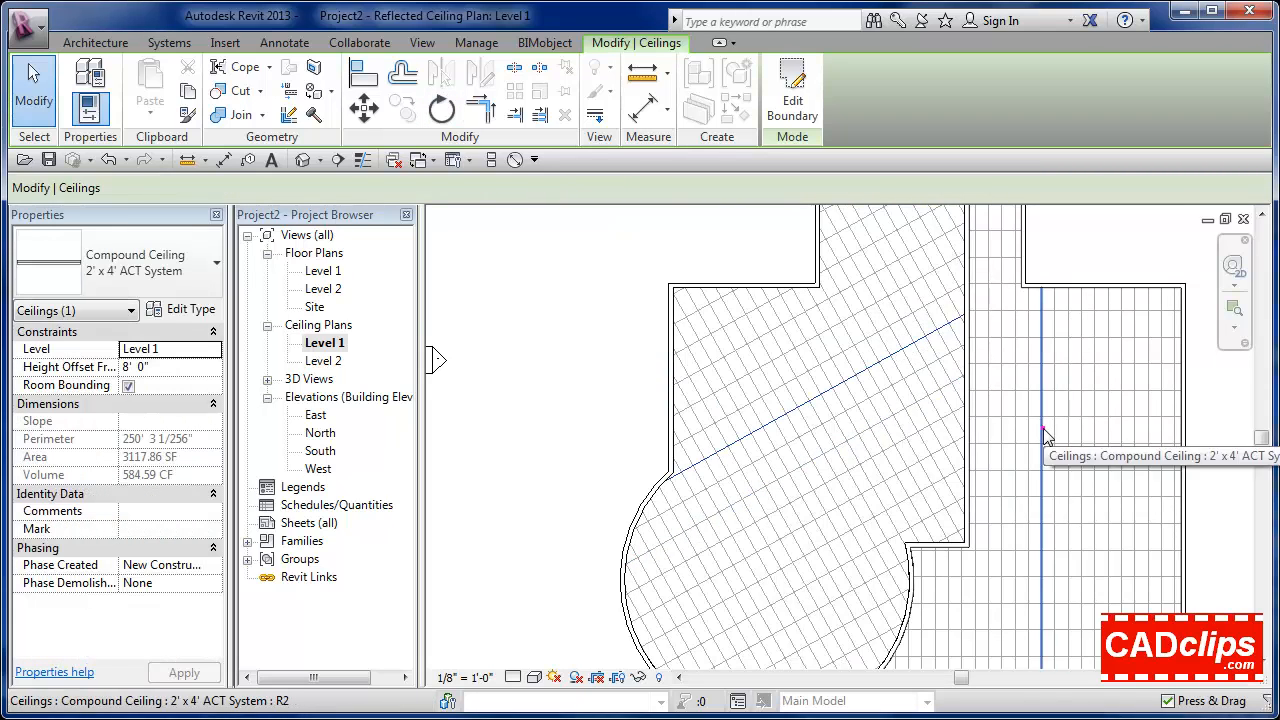
# Step: Rotate the rectangular east room's ceiling grid freehand counterclockwise to a diagonal angle using one of its vertical gridlines
pyautogui.click(1043, 429)
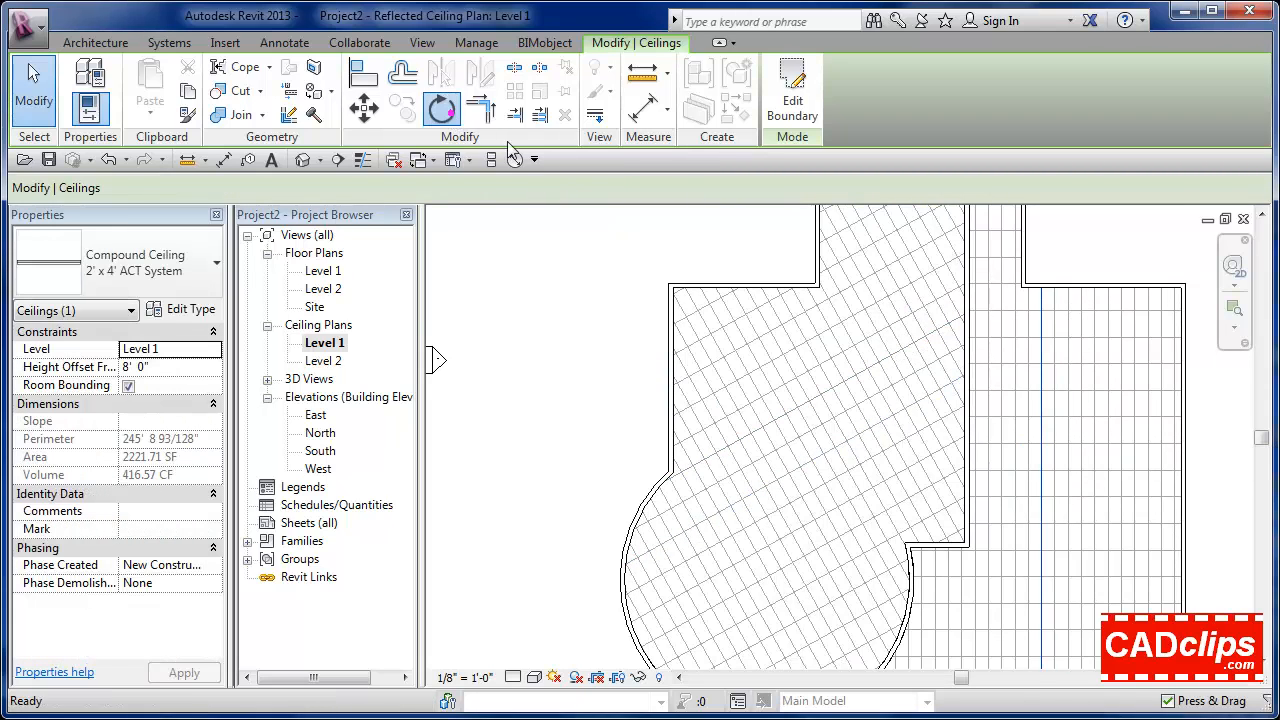
pyautogui.click(441, 110)
pyautogui.click(1066, 368)
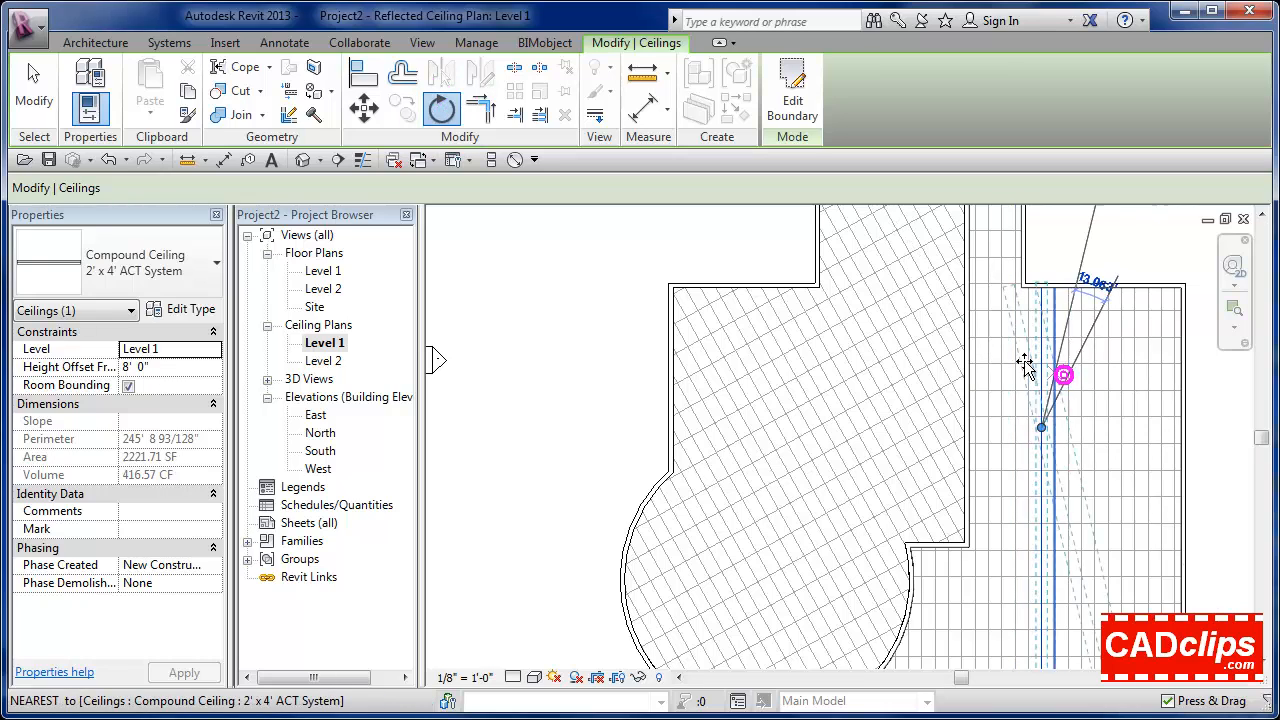
pyautogui.click(1028, 364)
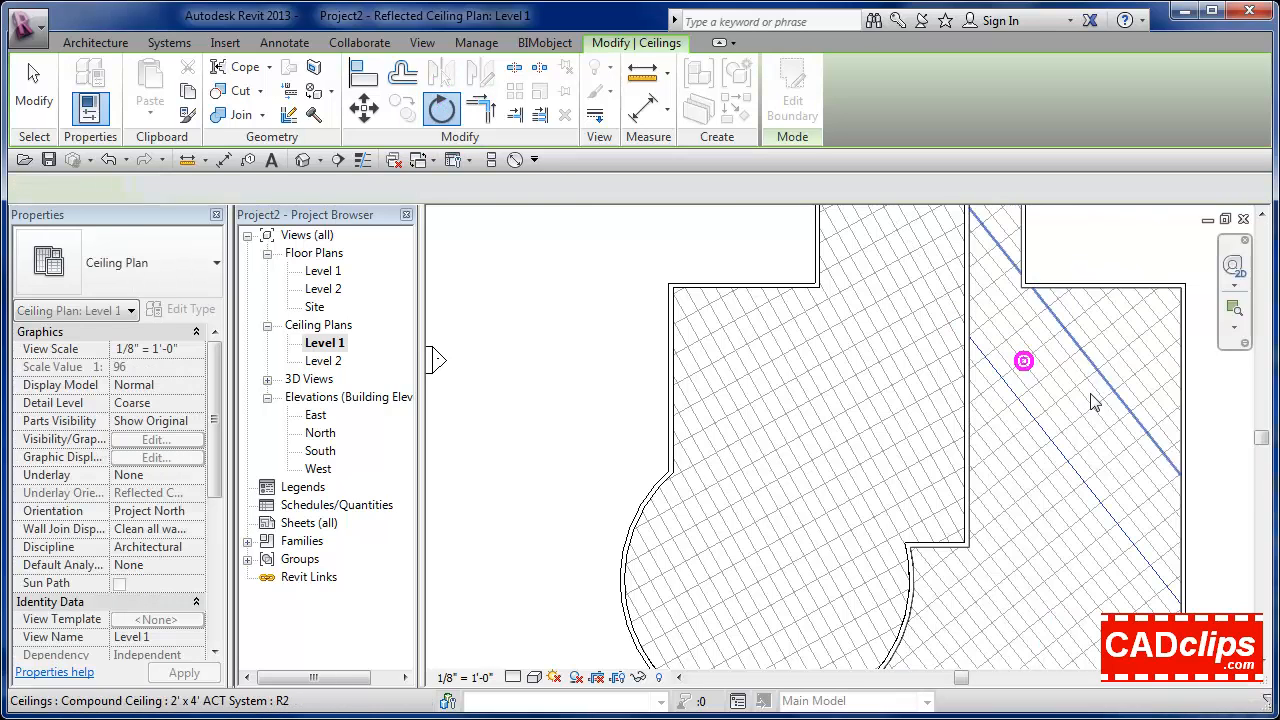
pyautogui.click(1103, 241)
pyautogui.scroll(-4, 1006, 349)
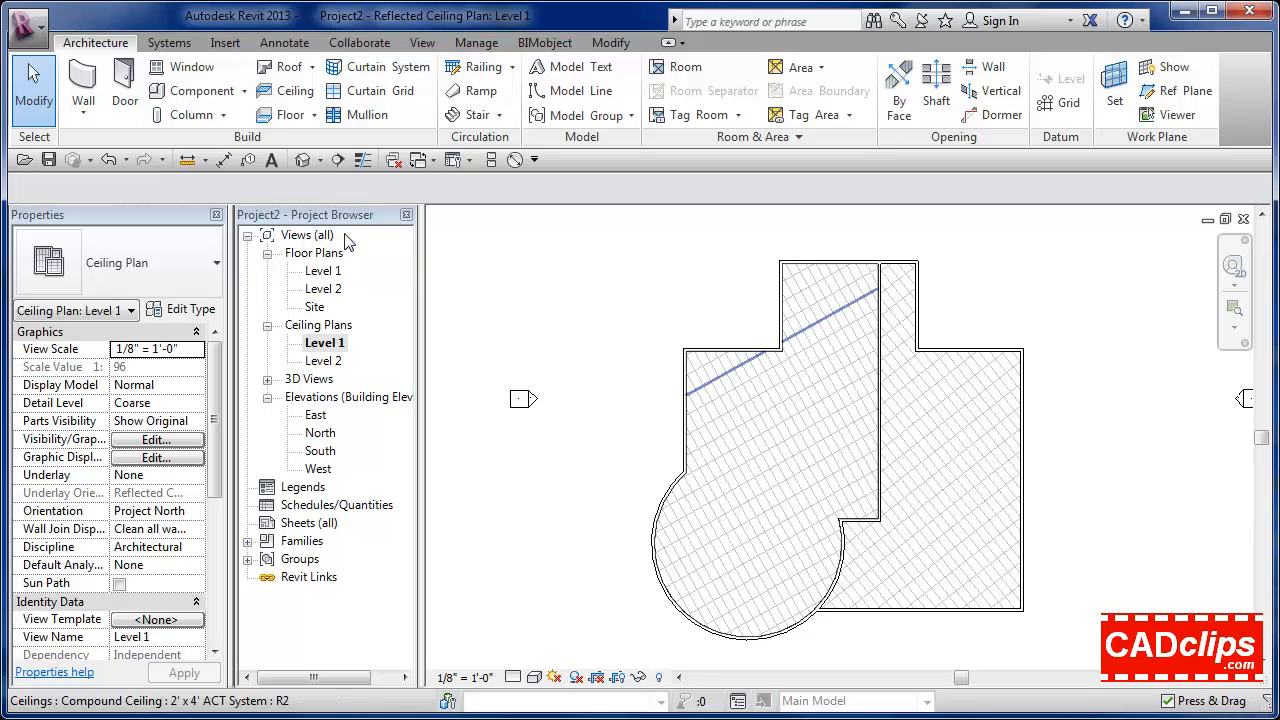
# Step: Open the default 3D view and examine both ceilings from above and their rotated grids from below
pyautogui.click(303, 160)
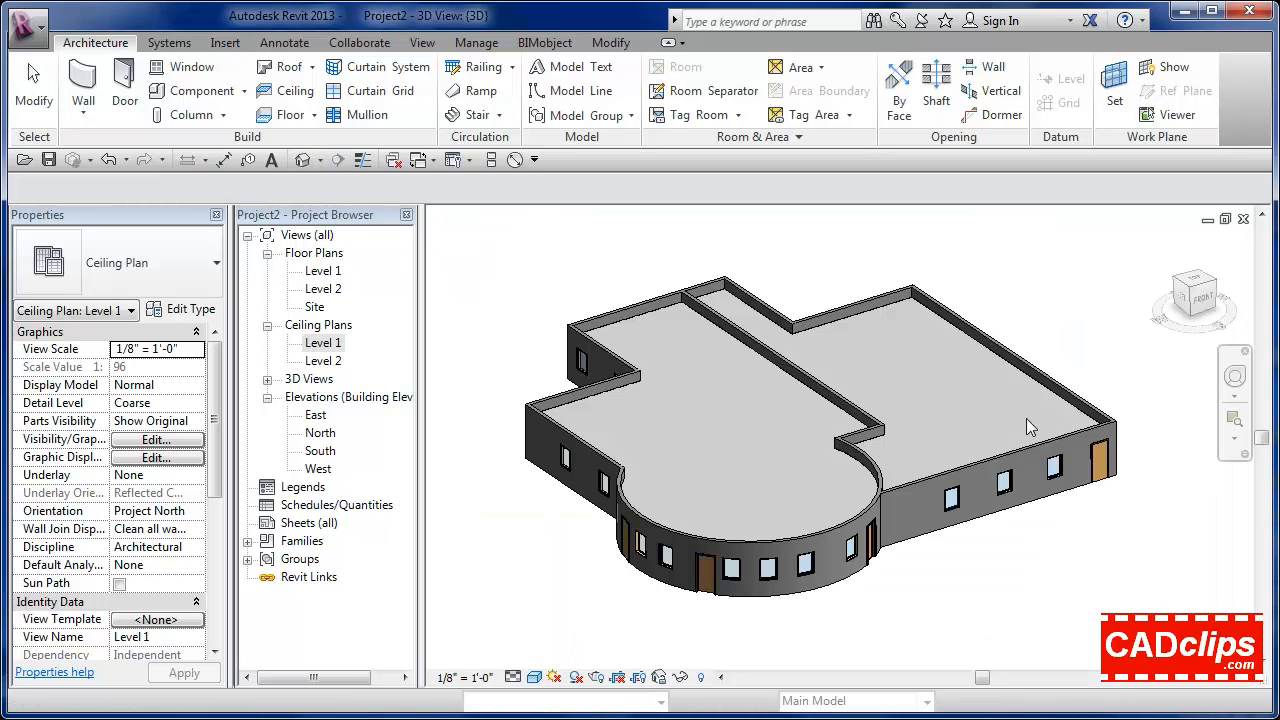
pyautogui.keyDown('shift'); pyautogui.moveTo(1000, 550); pyautogui.dragTo(1011, 340, button='middle'); pyautogui.keyUp('shift')
pyautogui.scroll(6, 1011, 340)
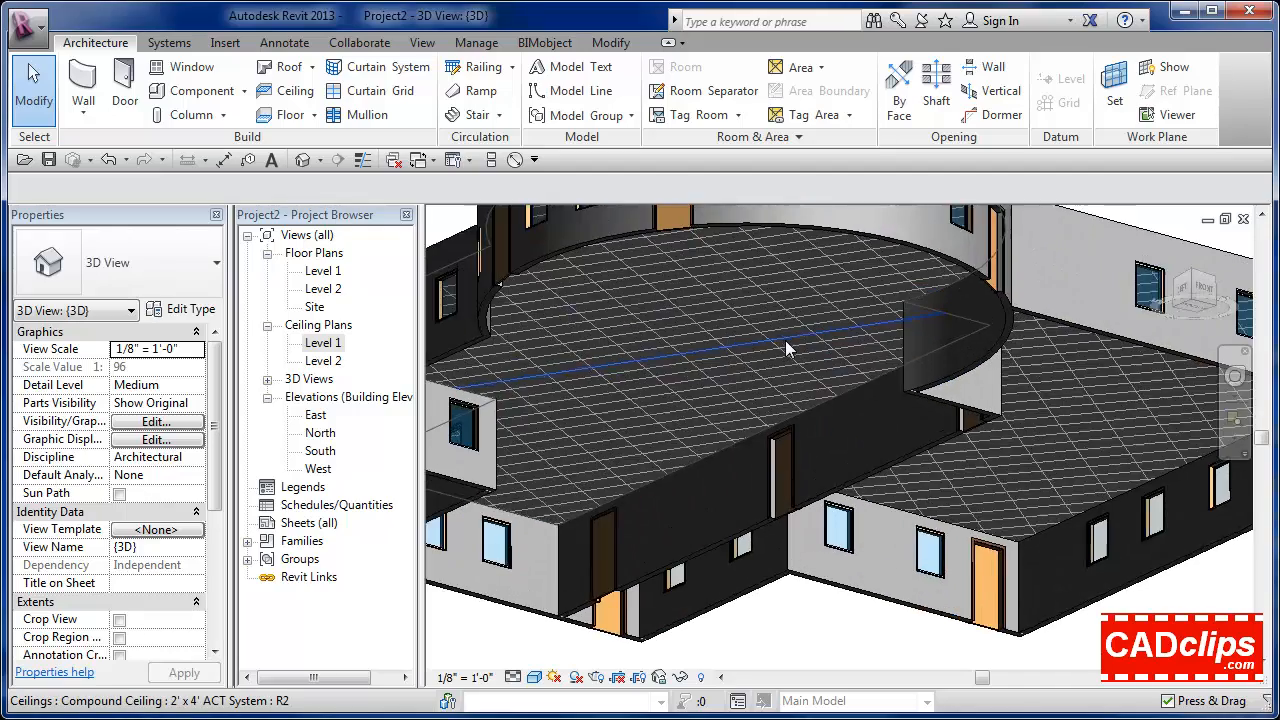
pyautogui.scroll(-6, 882, 400)
pyautogui.moveTo(893, 403); pyautogui.dragTo(814, 591, button='middle')
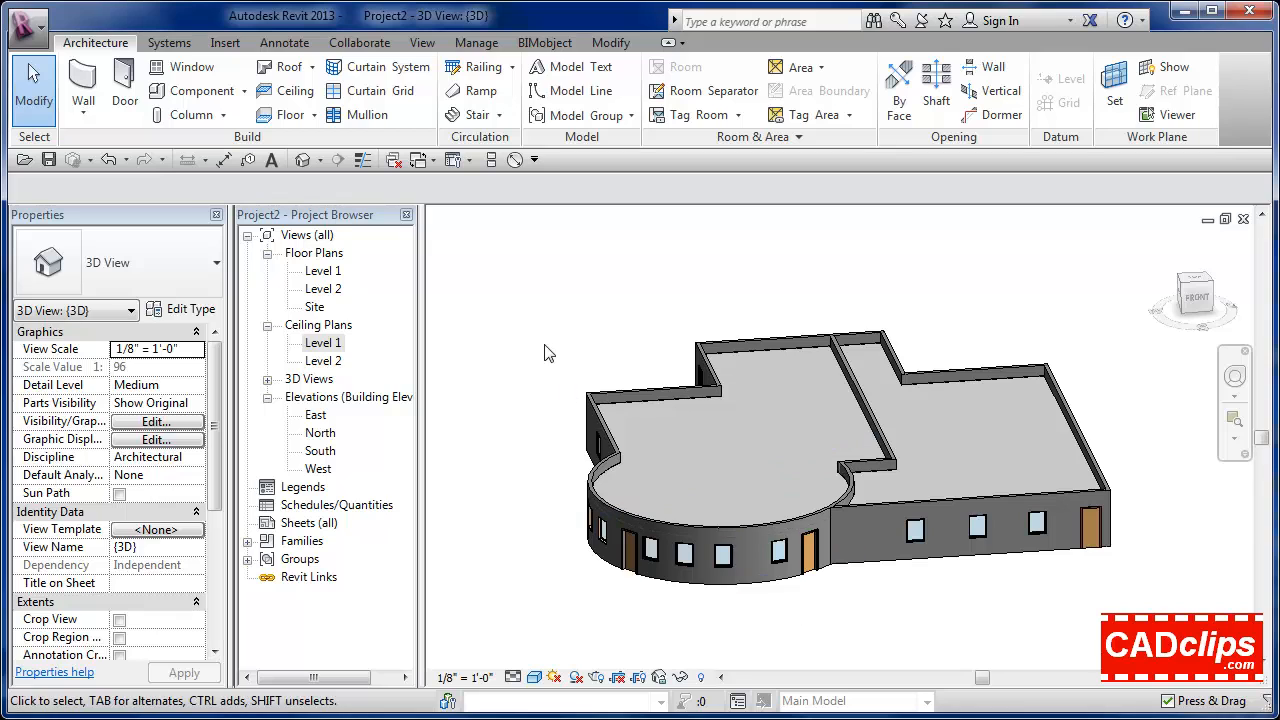
# Step: Review the rotated grids in the Level 1 ceiling plan, and check the Level 1 floor plan for hidden ceiling elements
pyautogui.doubleClick(330, 343)
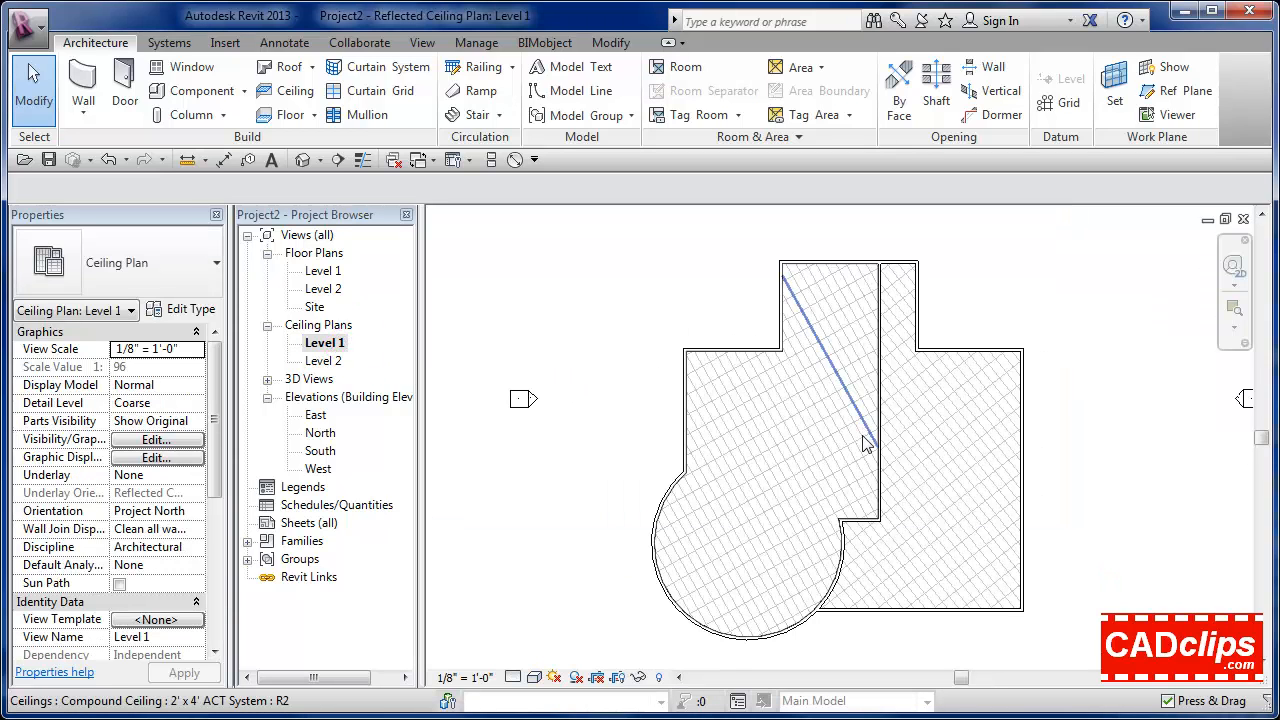
pyautogui.scroll(2, 815, 457)
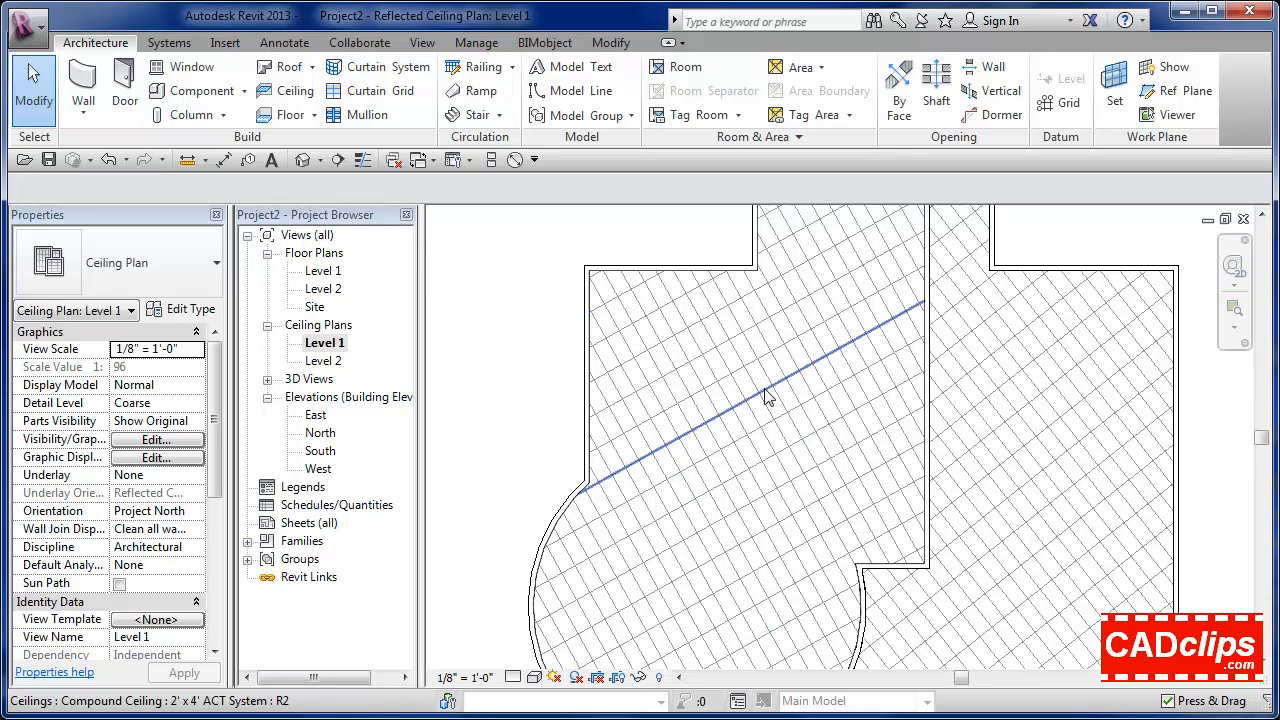
pyautogui.doubleClick(324, 272)
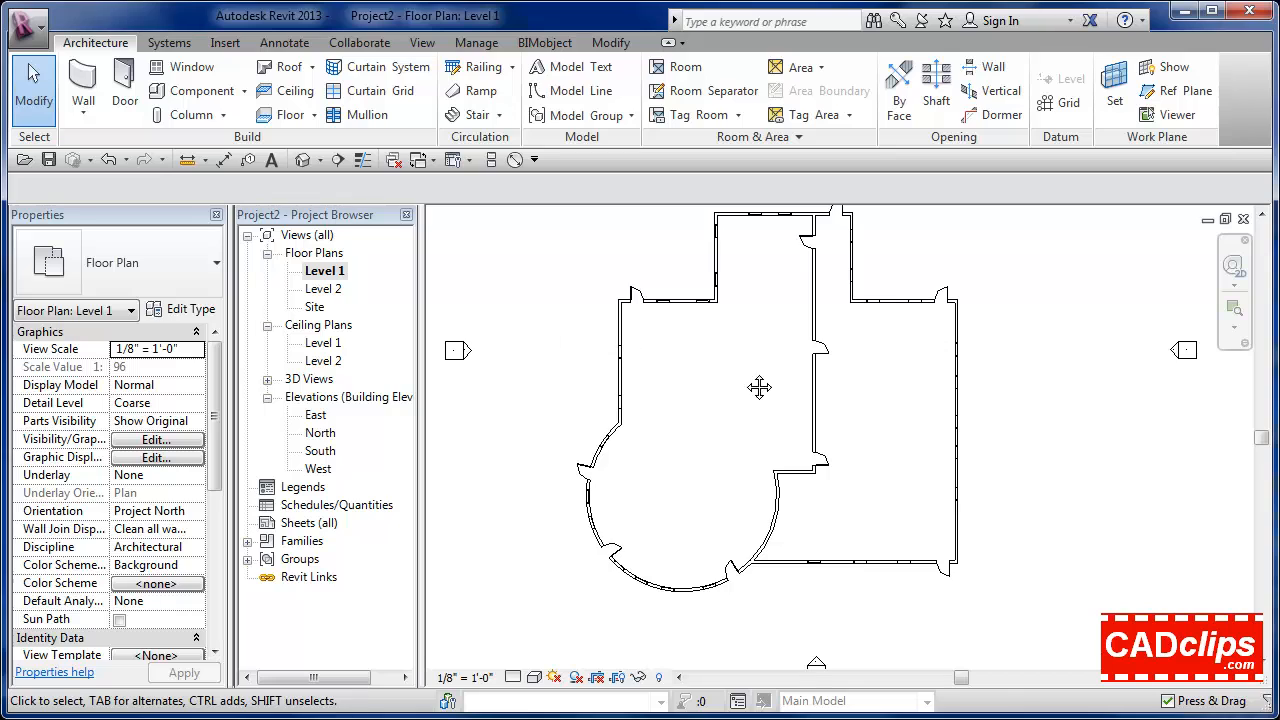
pyautogui.moveTo(759, 387); pyautogui.dragTo(764, 408, button='middle')
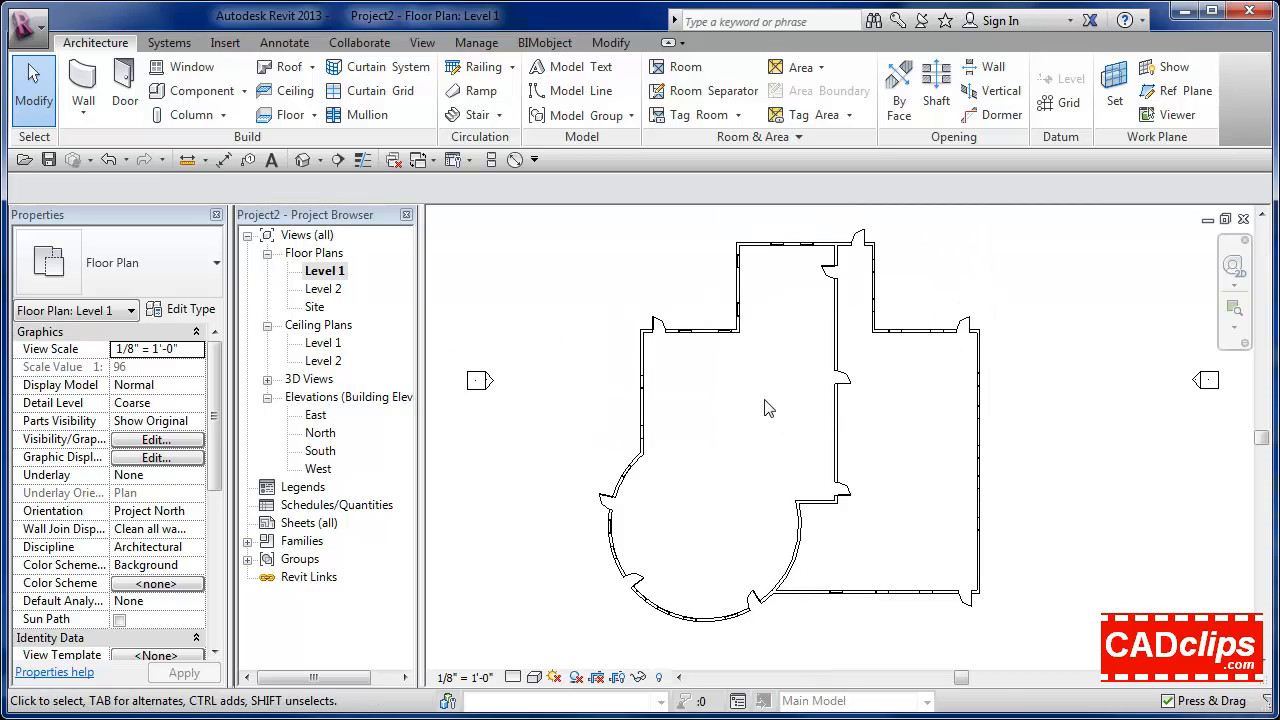
pyautogui.click(658, 677)
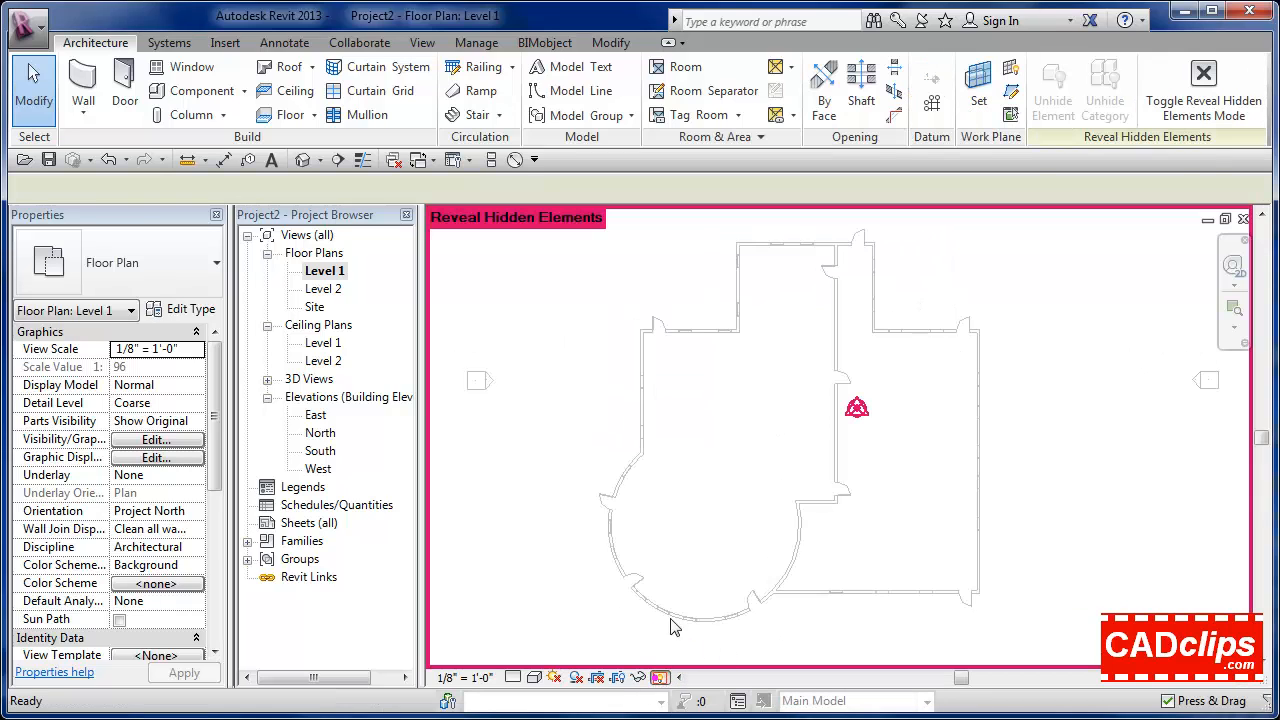
pyautogui.click(658, 677)
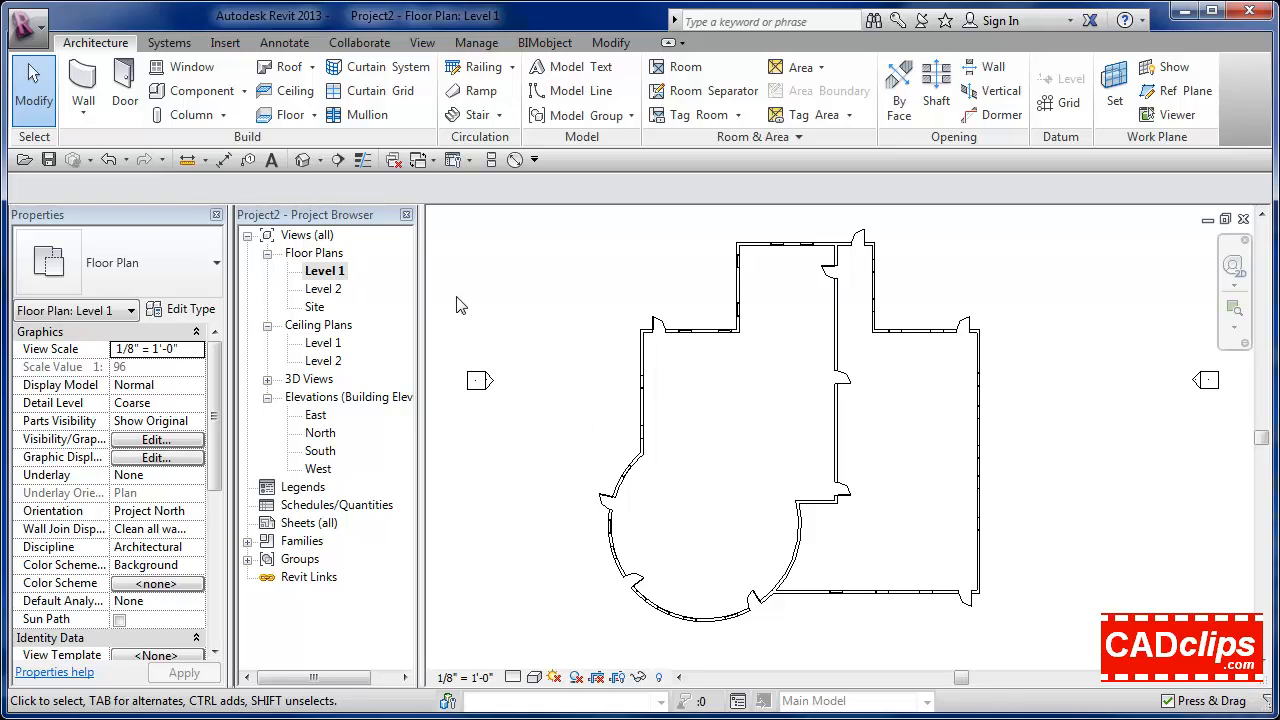
# Step: Set the Level 1 floor plan's underlay to Level 1 with the underlay orientation Reflected Ceiling Plan
pyautogui.click(520, 277)
pyautogui.click(196, 477)
pyautogui.click(195, 475)
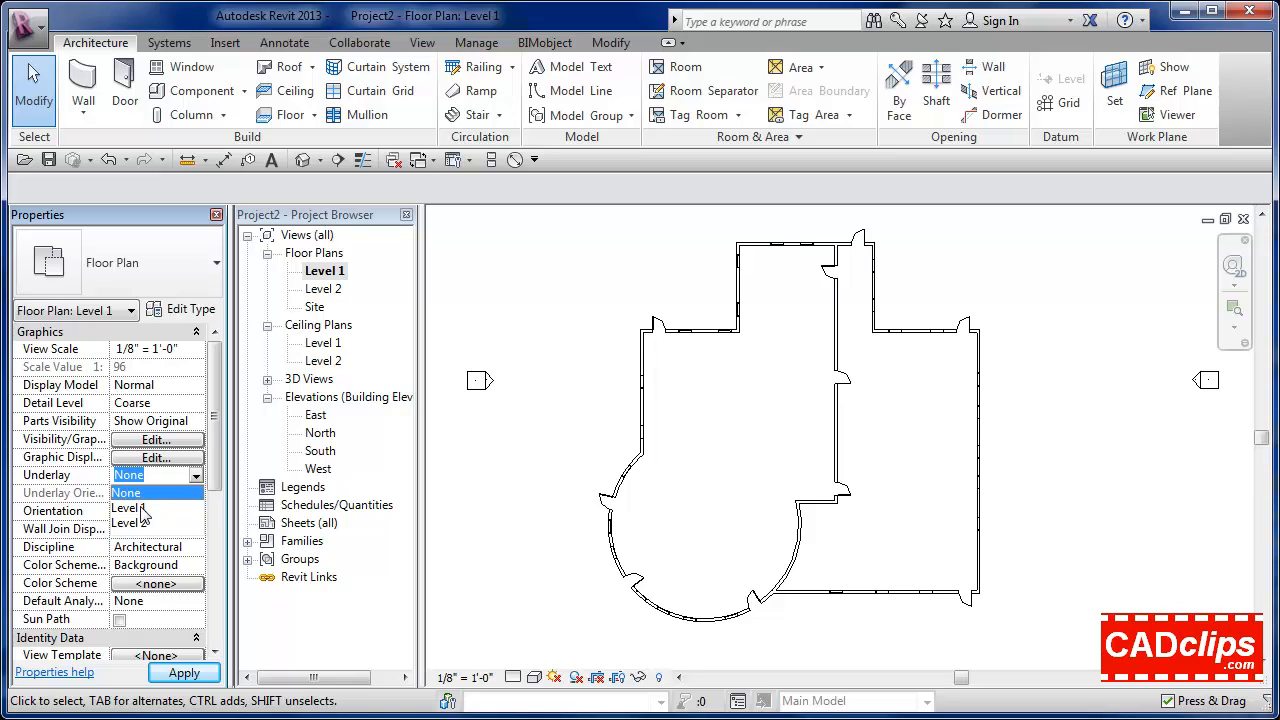
pyautogui.click(138, 508)
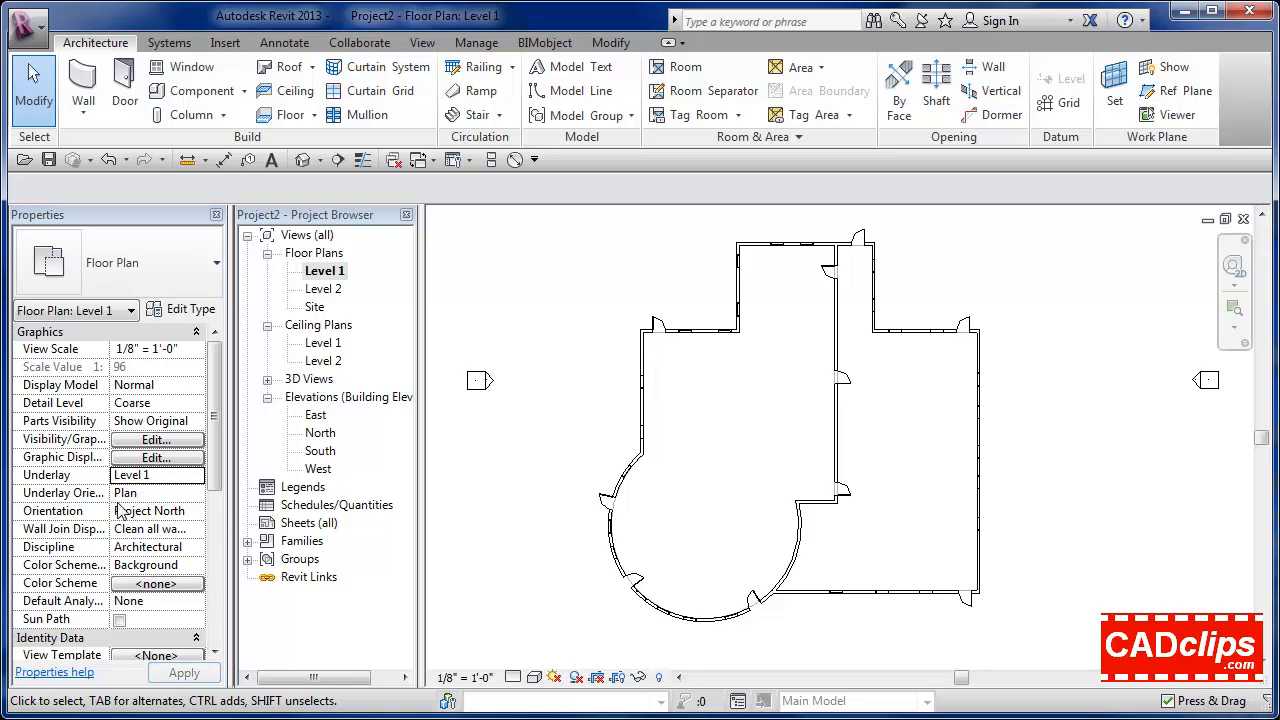
pyautogui.moveTo(110, 490); pyautogui.dragTo(134, 491)
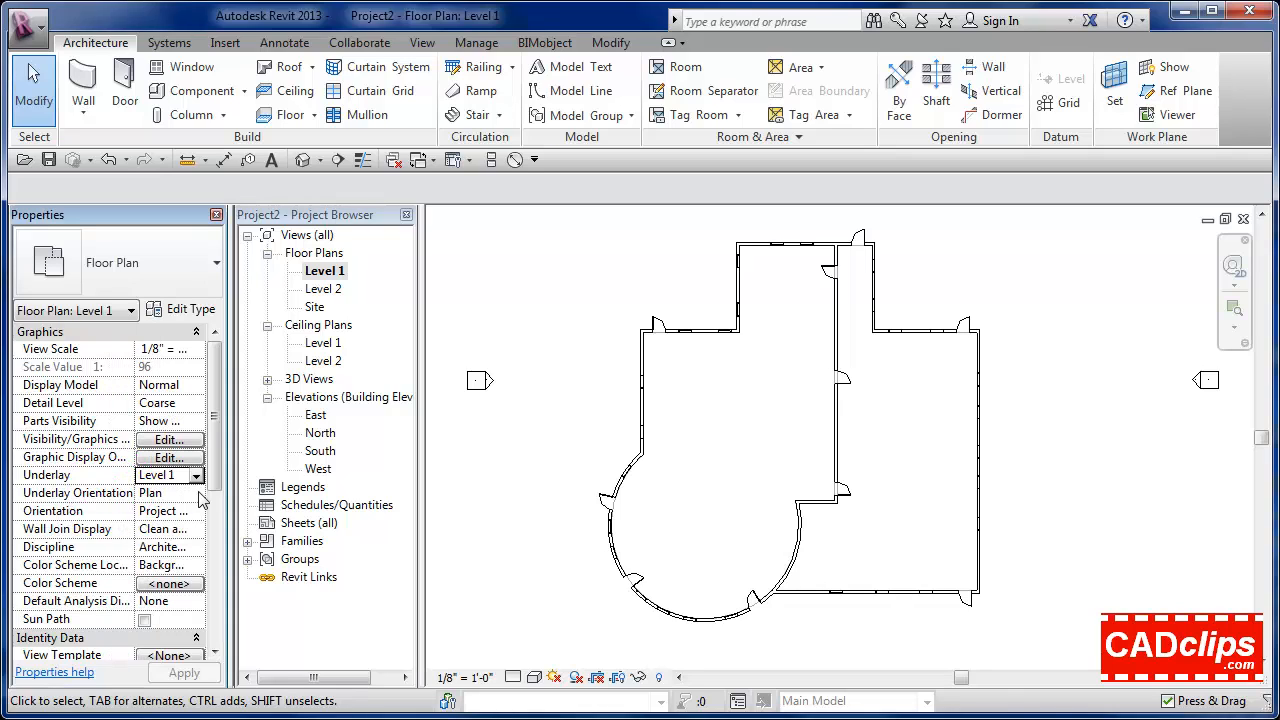
pyautogui.click(196, 493)
pyautogui.click(197, 494)
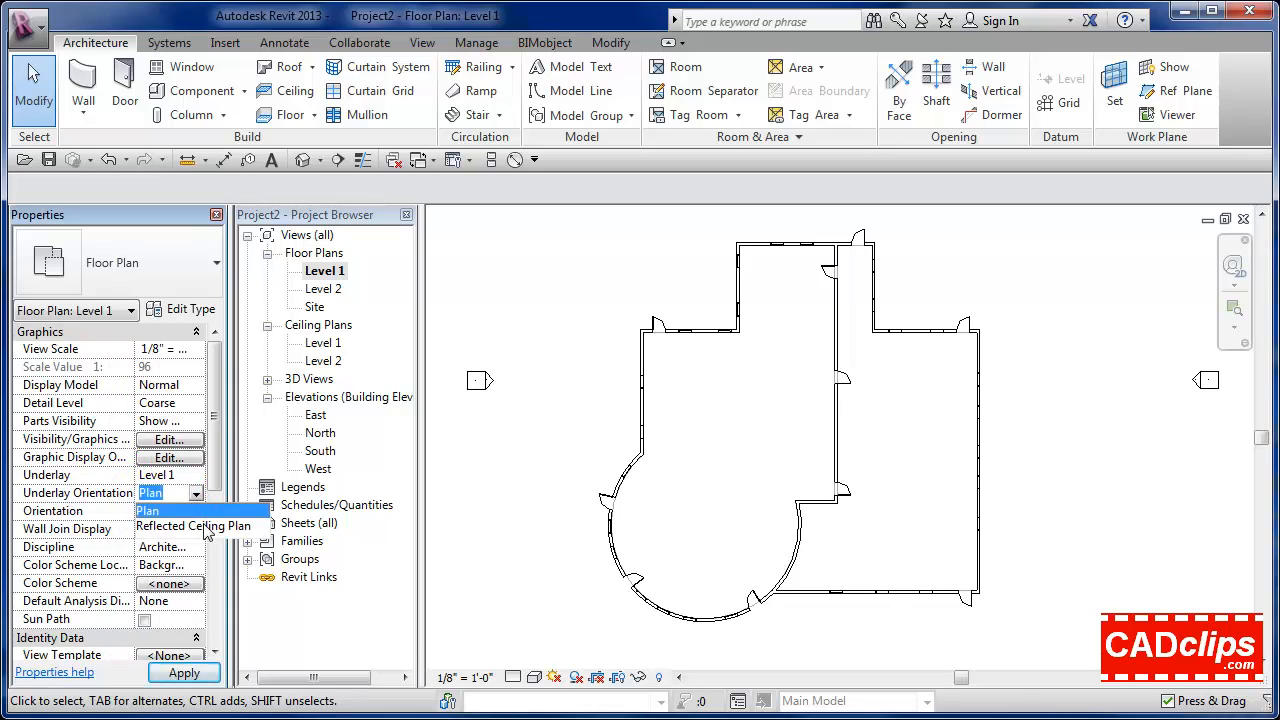
pyautogui.click(200, 525)
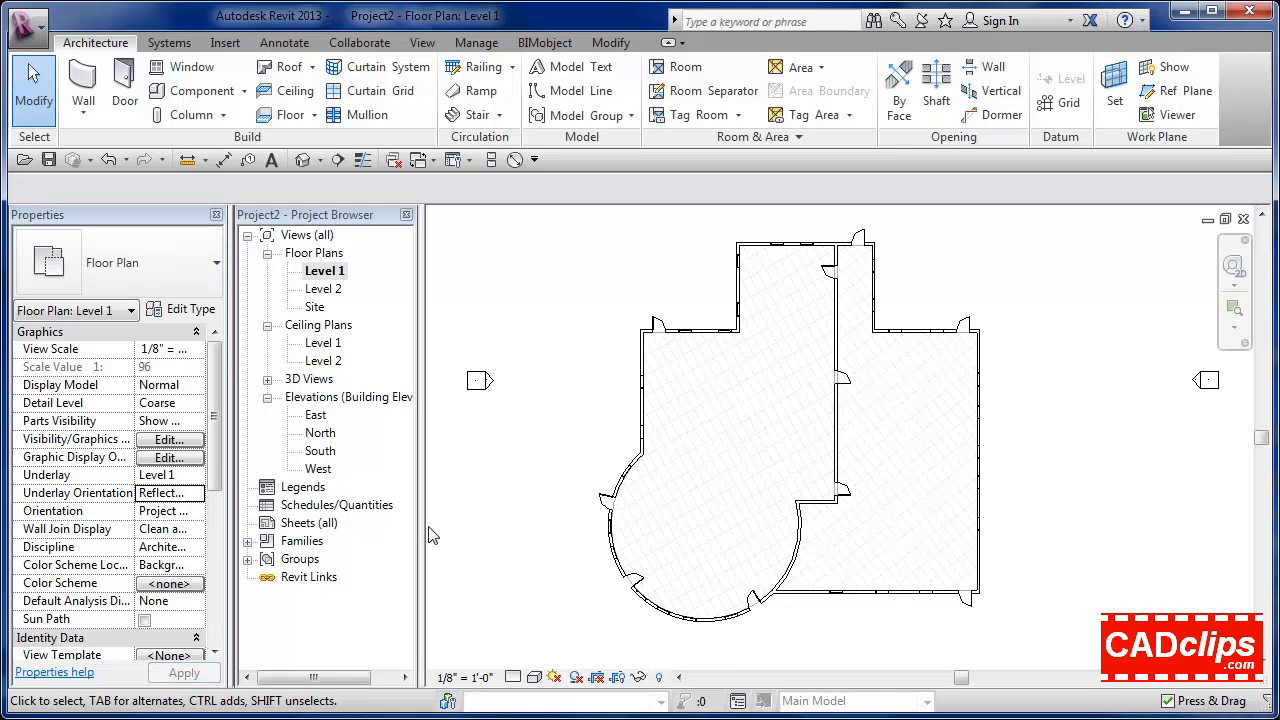
# Step: Draw a chain of six Generic - 5" walls snapped along the rotated ceiling grid in the room with the curved wall
pyautogui.scroll(5, 669, 440)
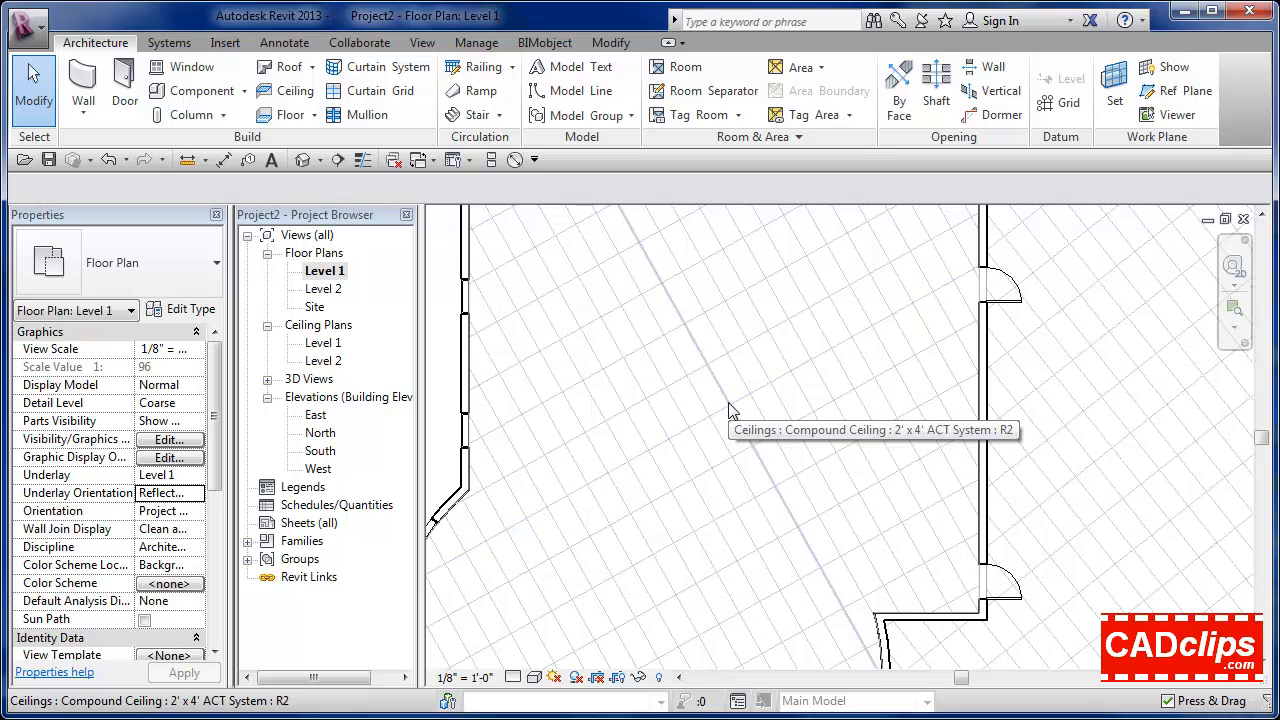
pyautogui.moveTo(791, 437); pyautogui.dragTo(805, 466, button='middle')
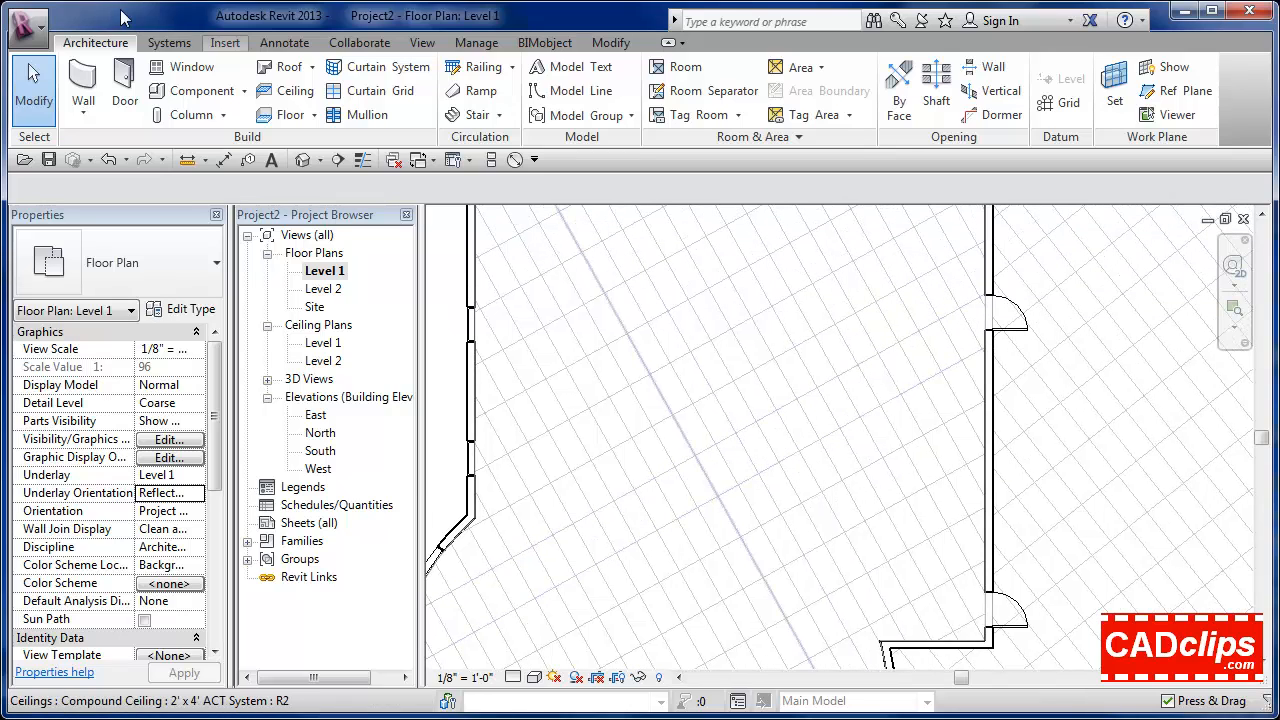
pyautogui.click(88, 86)
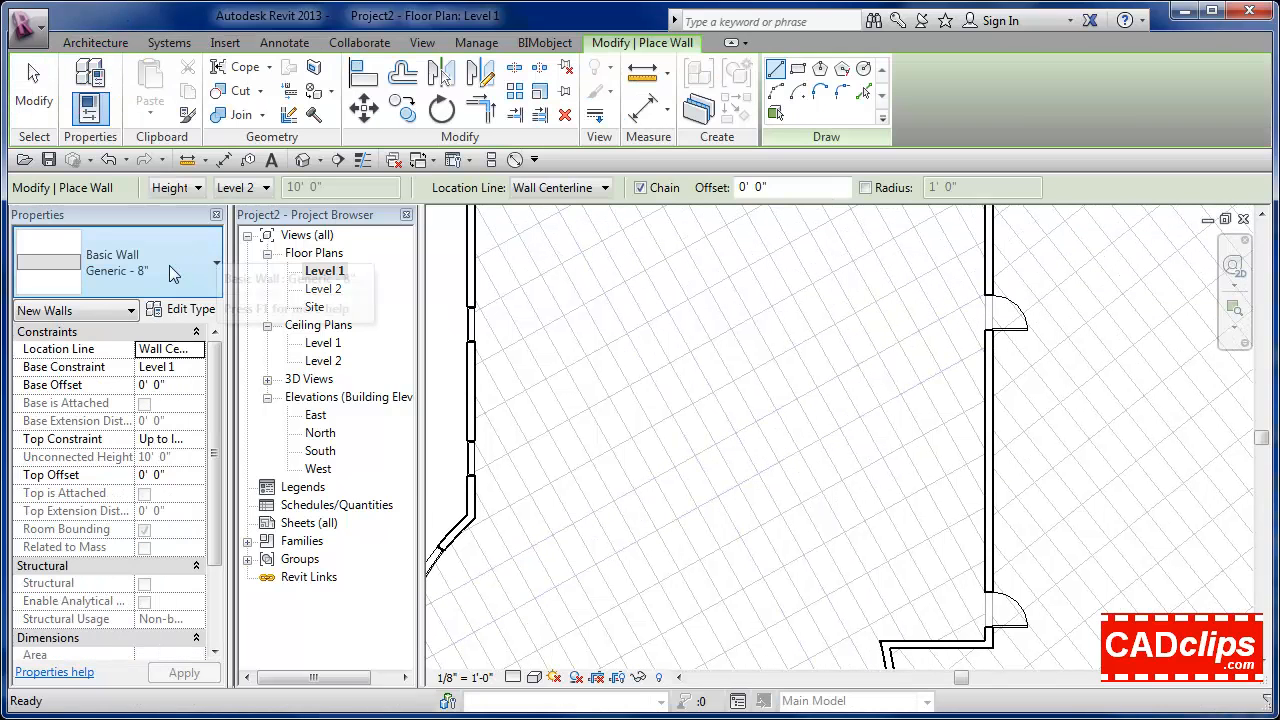
pyautogui.click(169, 265)
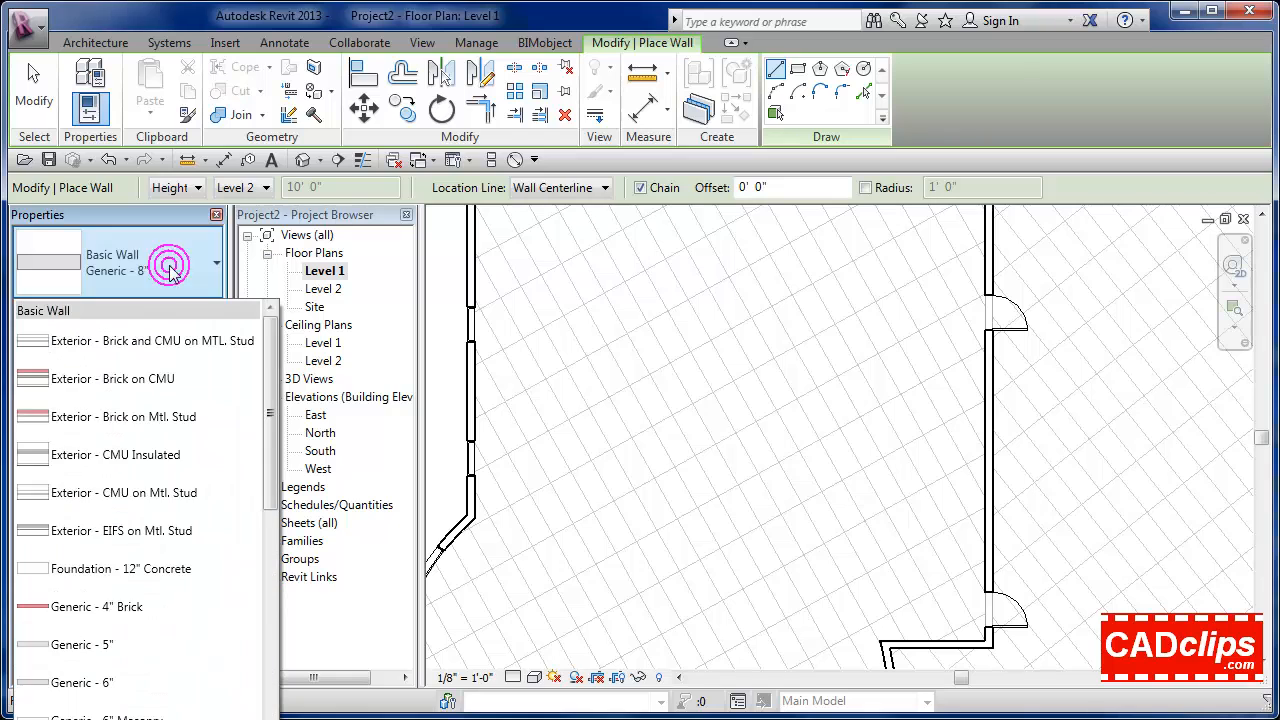
pyautogui.click(109, 641)
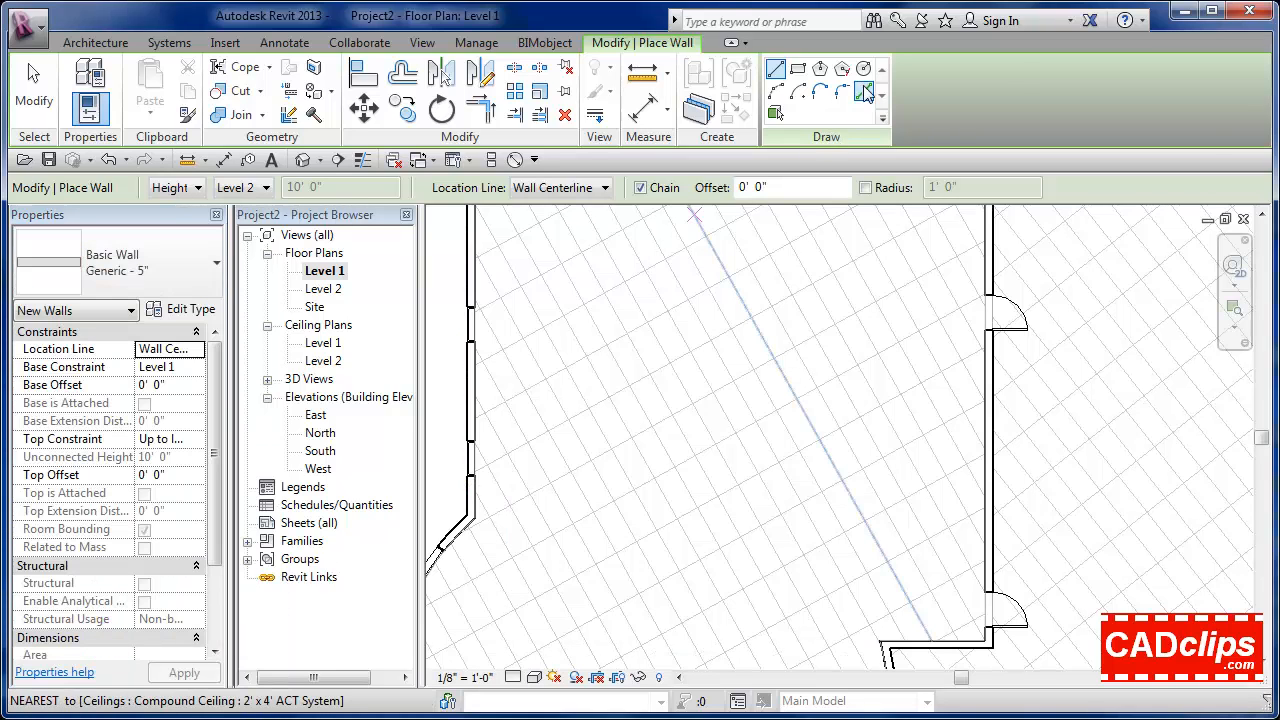
pyautogui.click(650, 373)
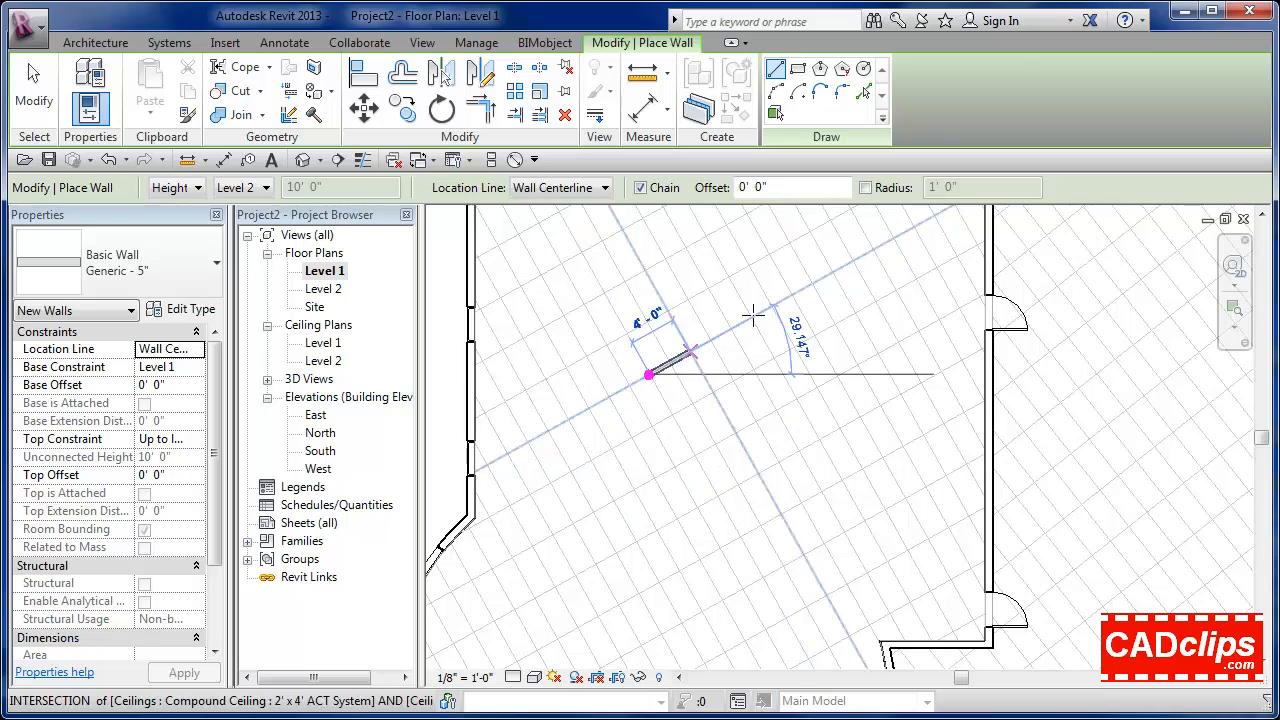
pyautogui.click(789, 295)
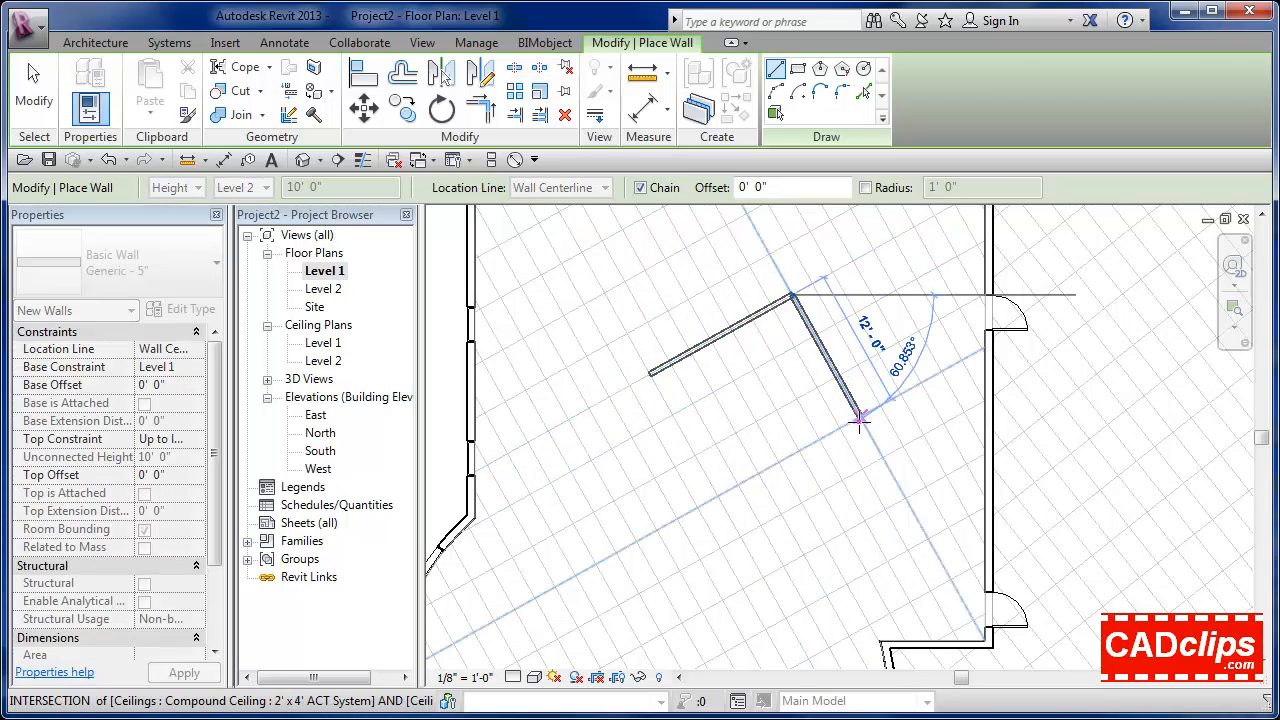
pyautogui.click(860, 418)
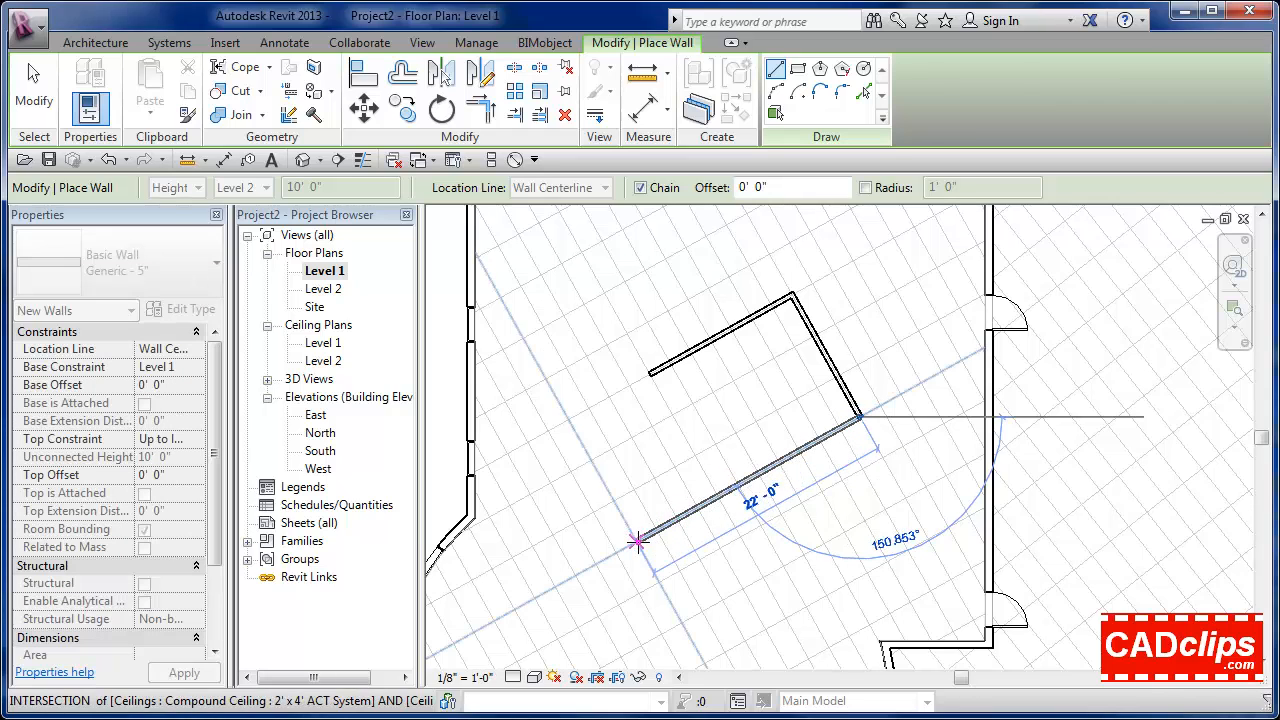
pyautogui.click(637, 541)
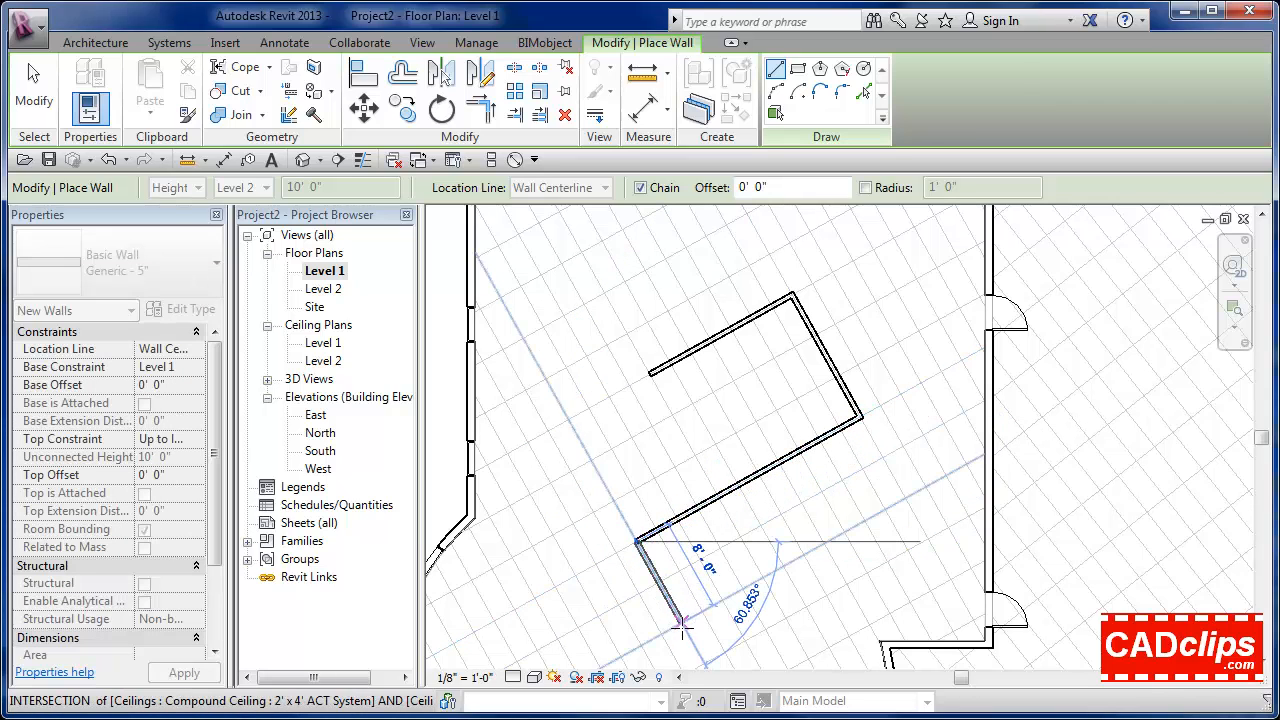
pyautogui.click(682, 625)
pyautogui.click(640, 650)
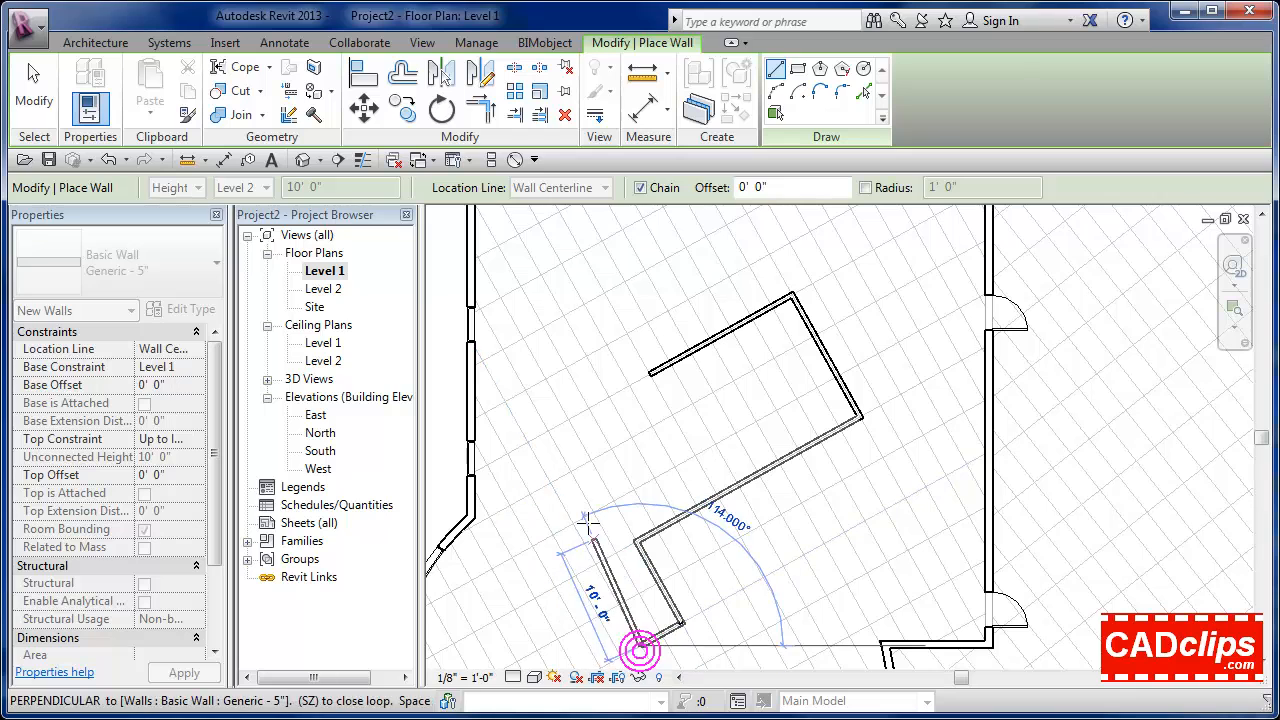
pyautogui.click(573, 522)
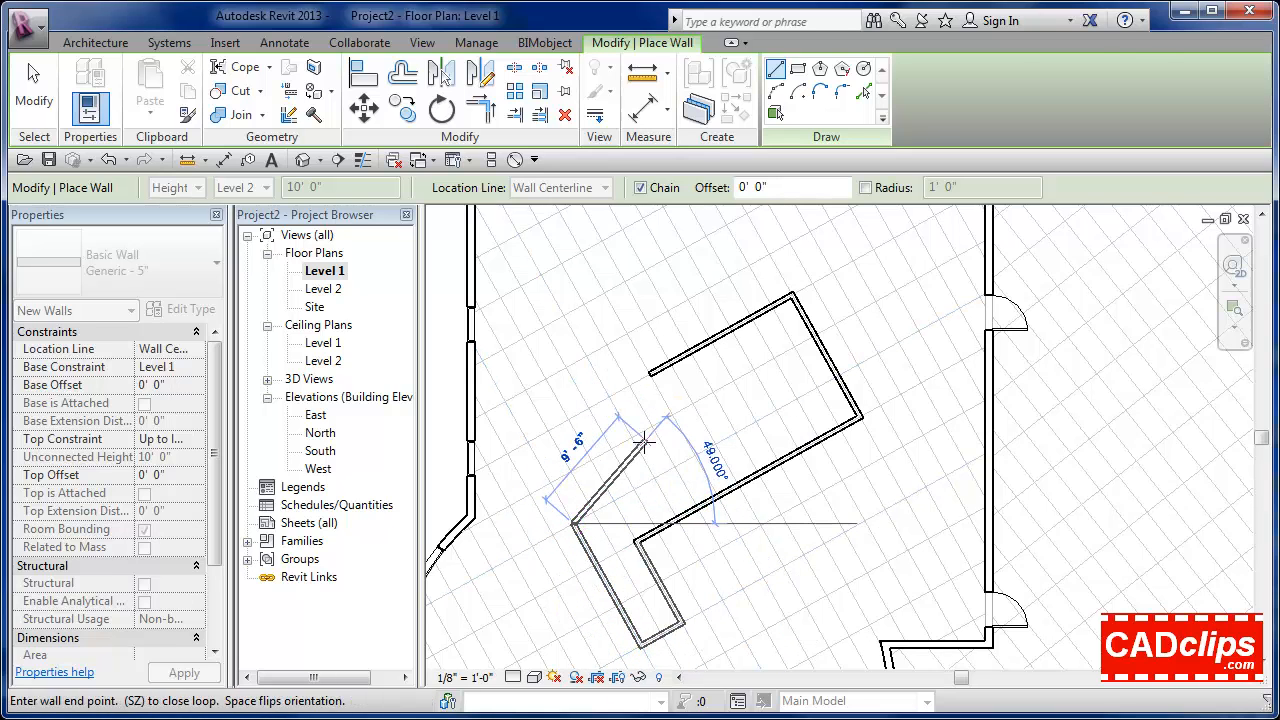
pyautogui.press('Escape')
pyautogui.press('Escape')
# Step: Set the floor plan's underlay to None, and restore it to Level 1 with Reflected Ceiling Plan orientation
pyautogui.scroll(-2, 646, 449)
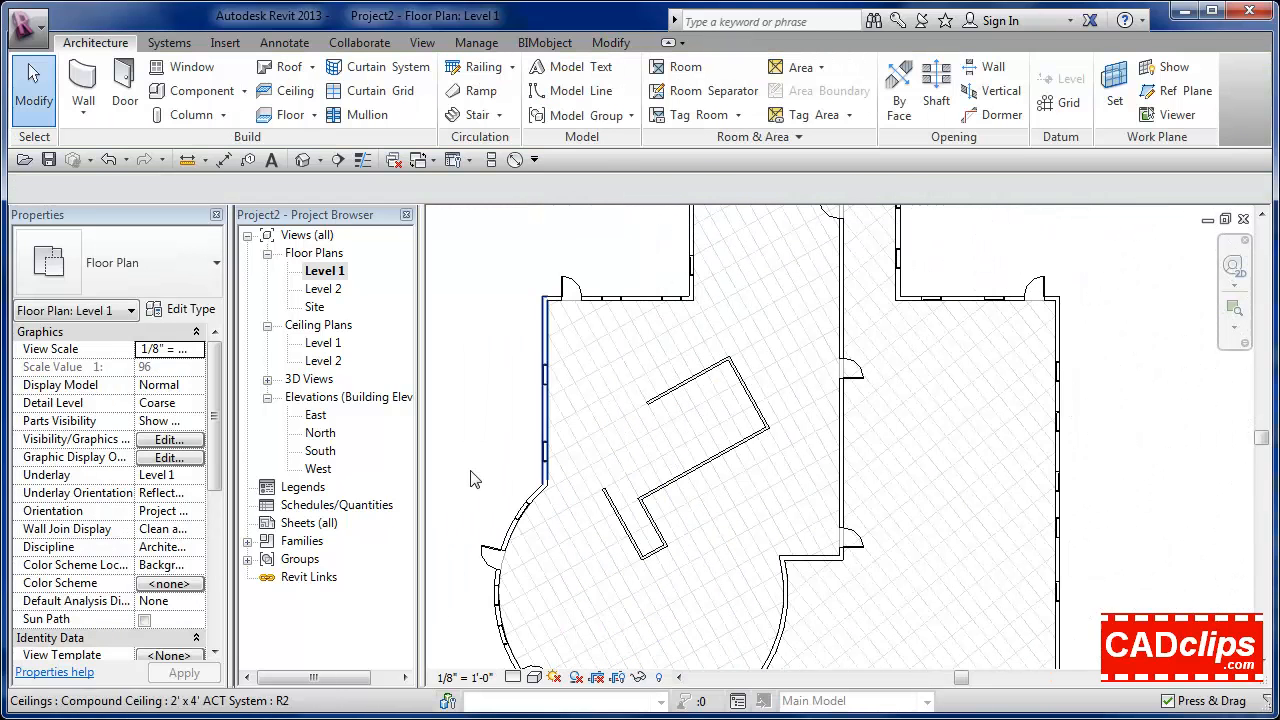
pyautogui.click(190, 475)
pyautogui.click(193, 477)
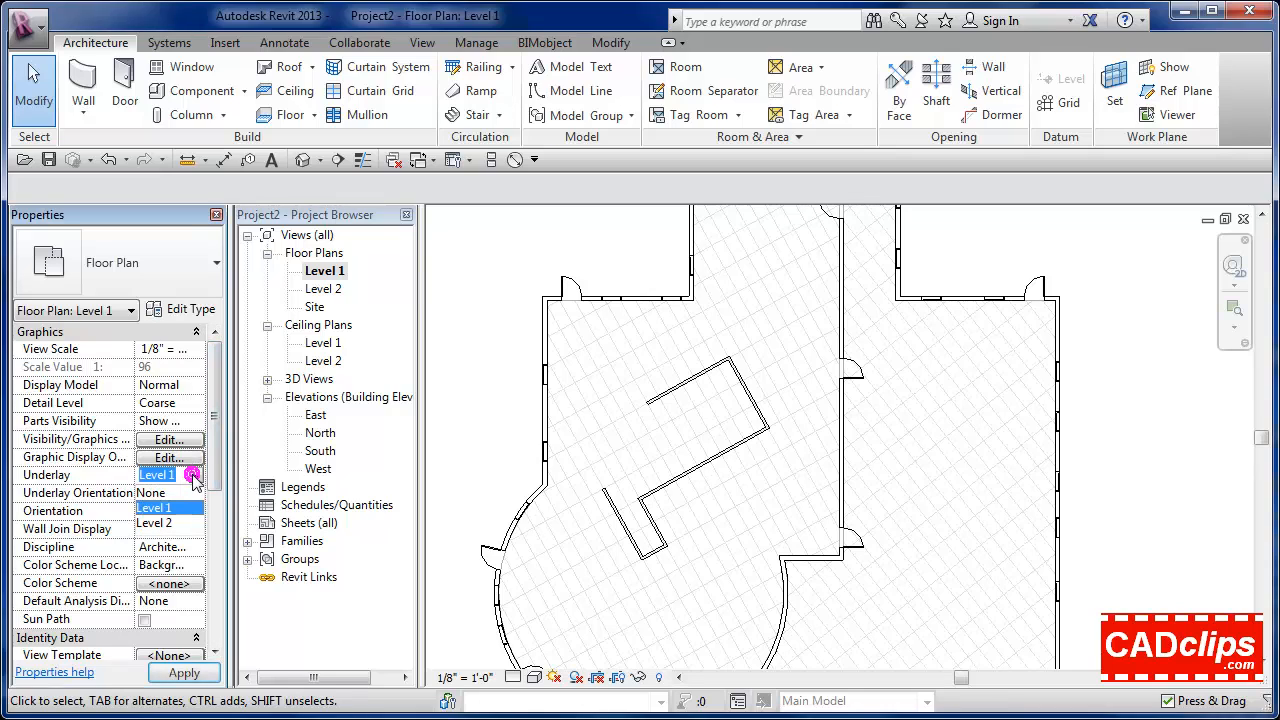
pyautogui.click(151, 493)
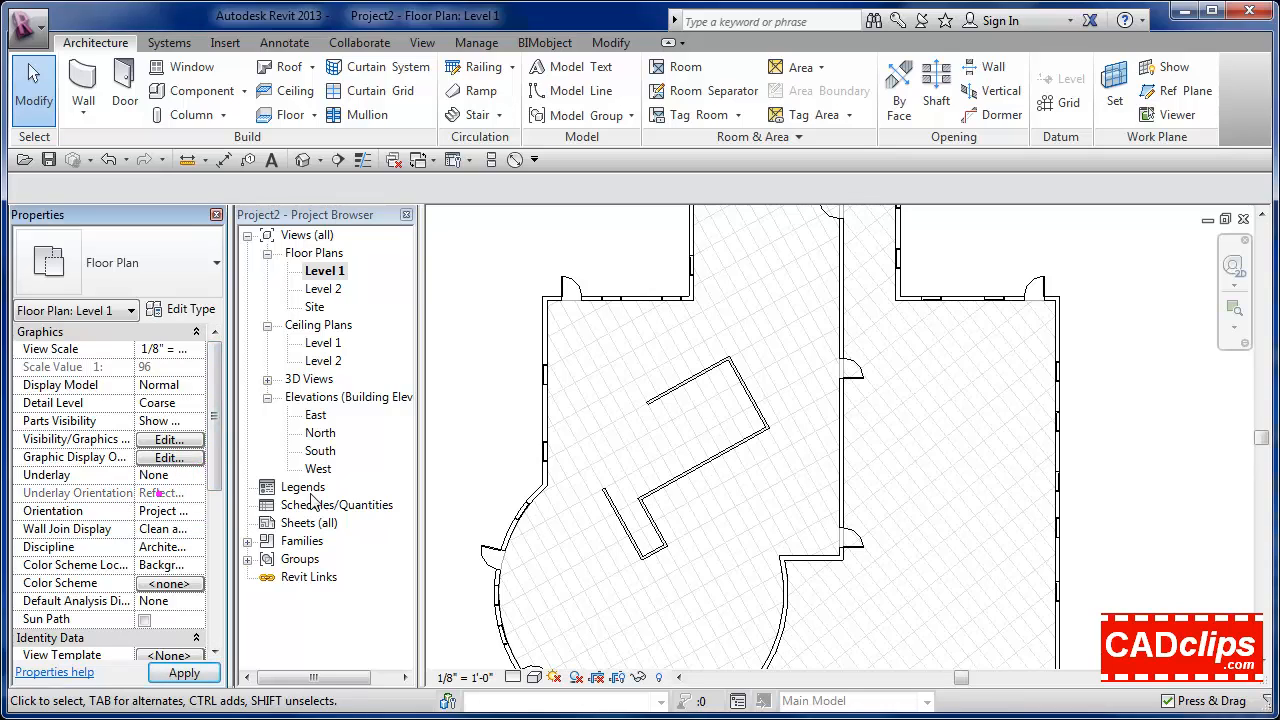
pyautogui.click(492, 453)
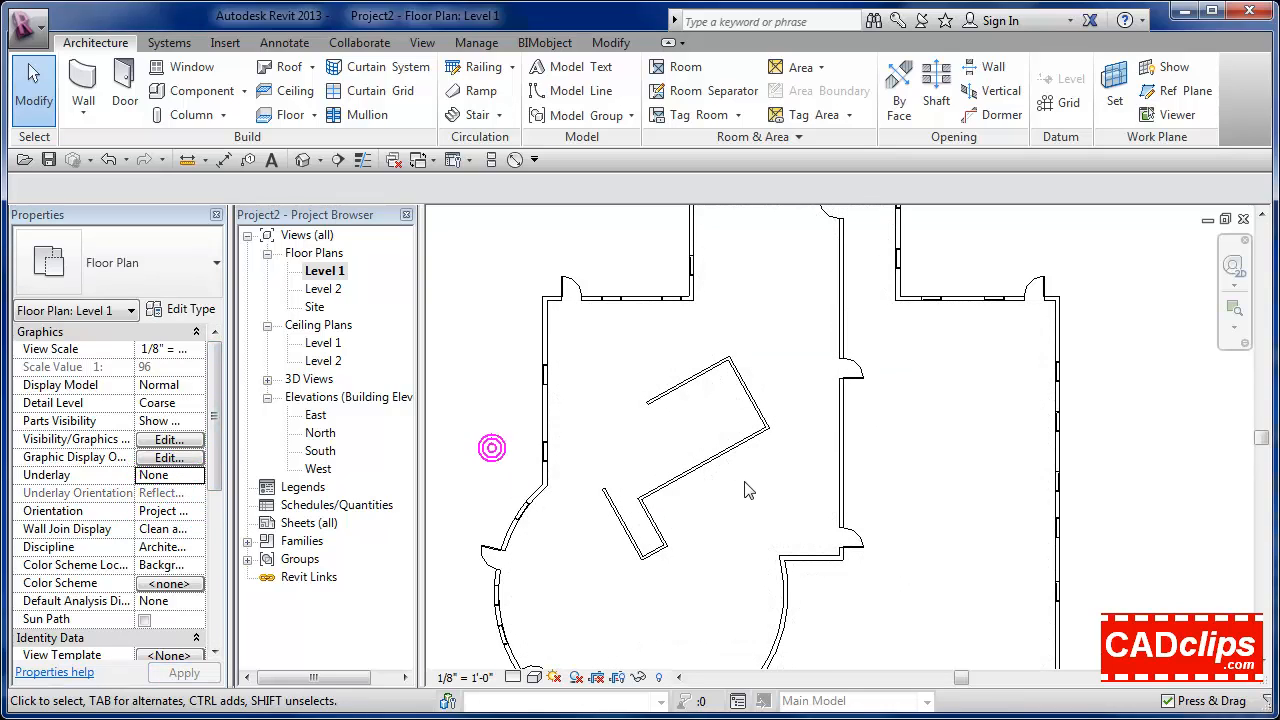
pyautogui.click(198, 478)
pyautogui.click(155, 509)
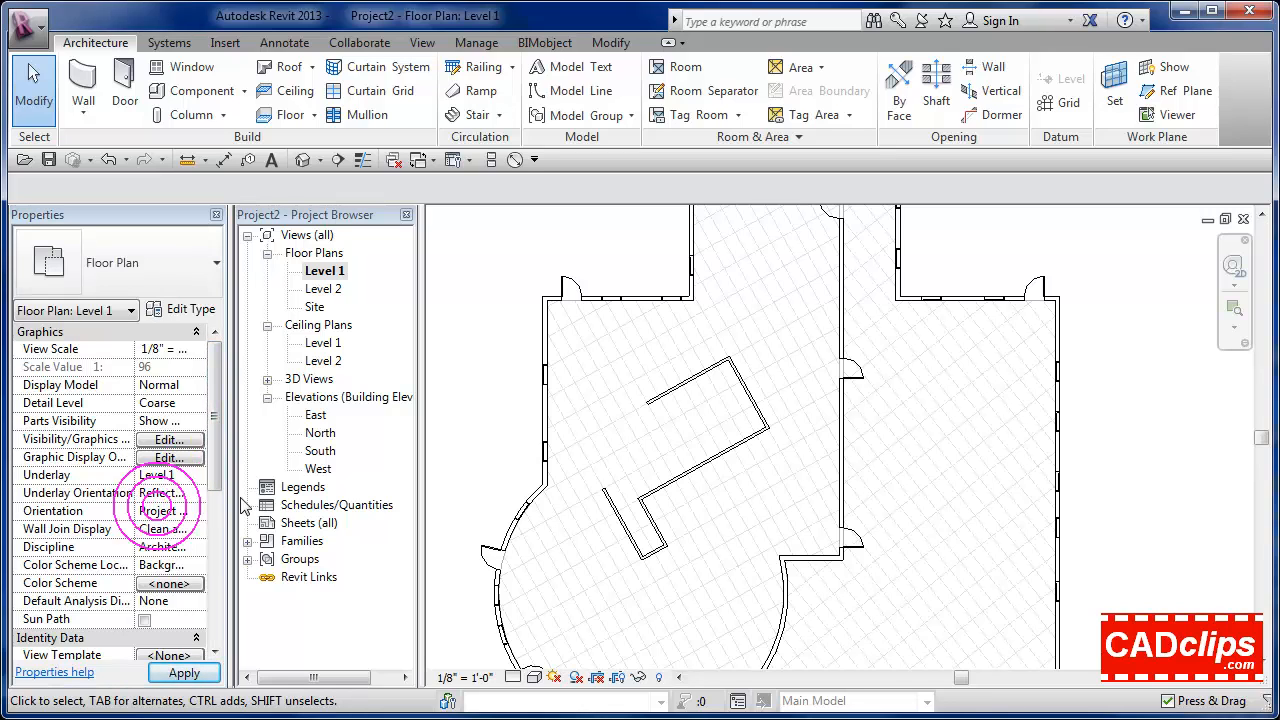
pyautogui.click(198, 500)
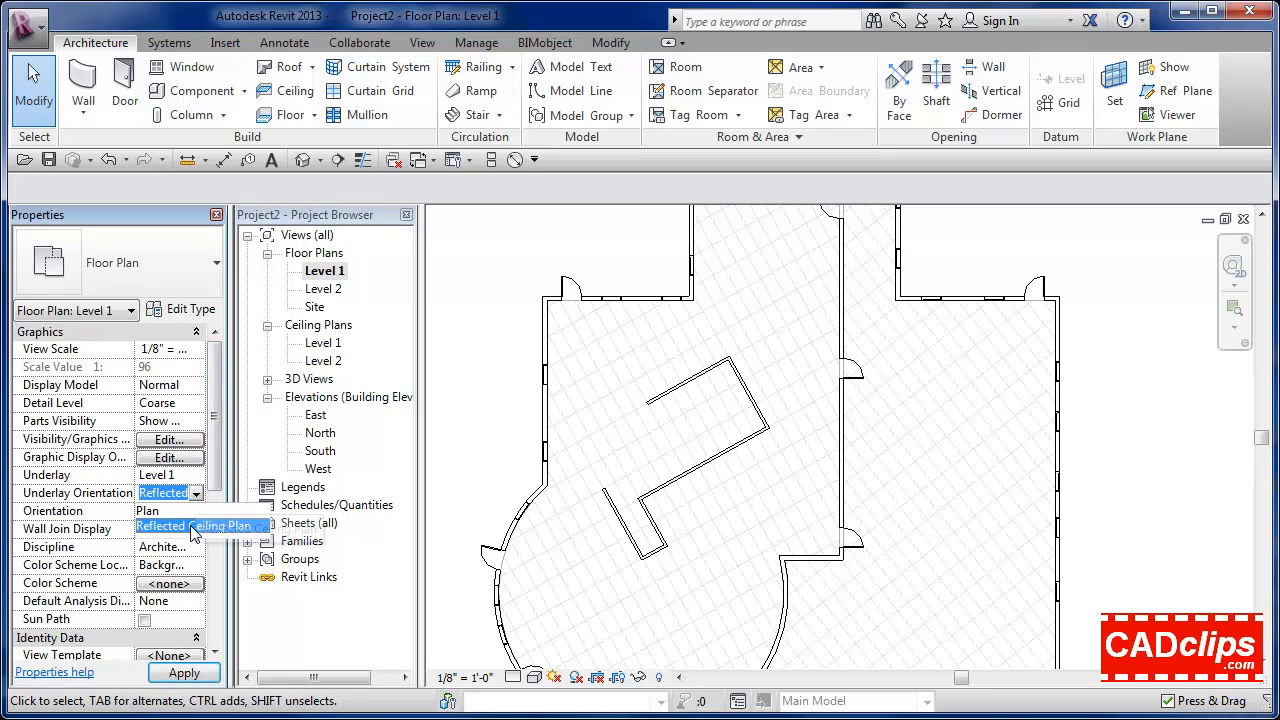
pyautogui.click(190, 528)
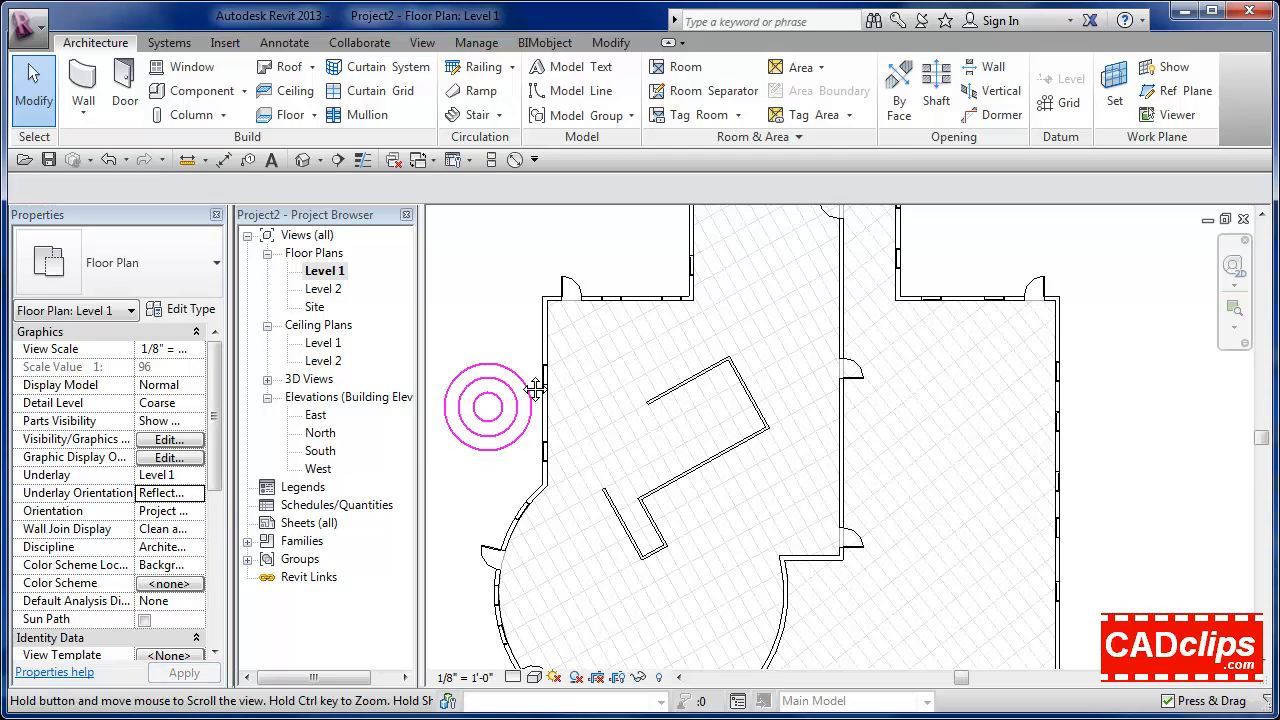
# Step: Trace two neighbouring ceiling gridlines in each direction as Thin Lines detail lines by picking them in the room with the new walls
pyautogui.scroll(4, 537, 386)
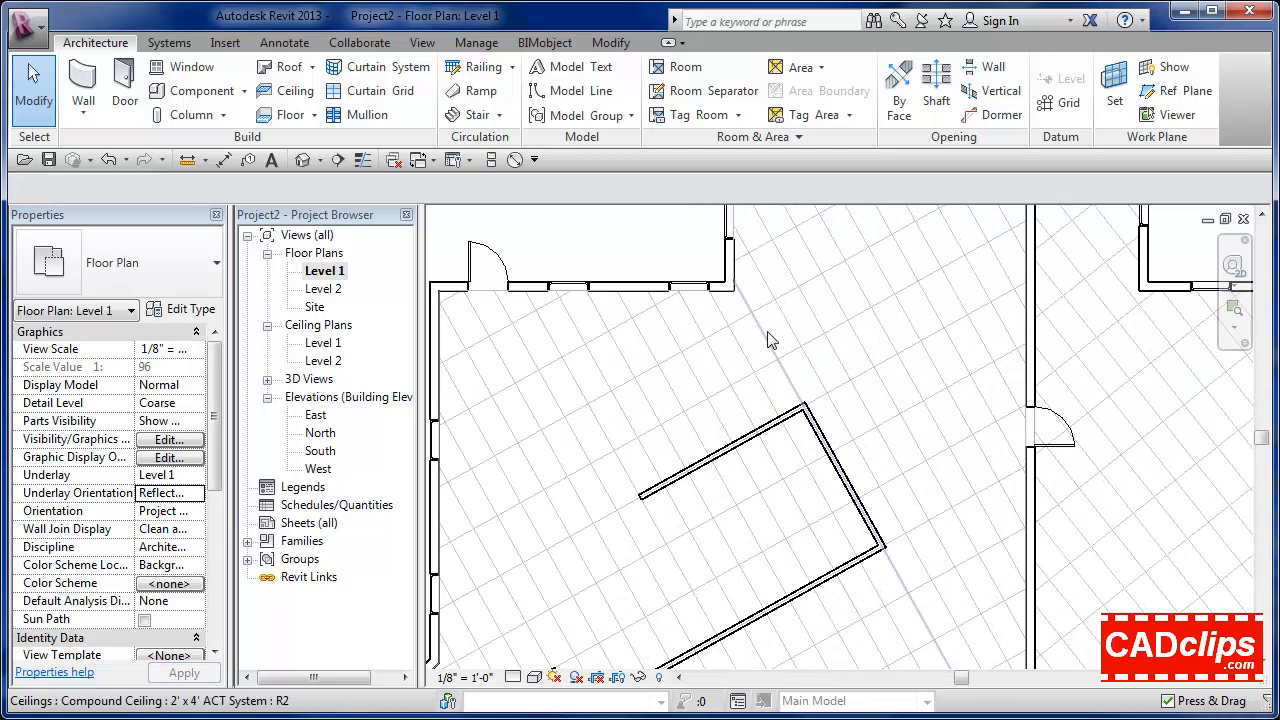
pyautogui.click(281, 42)
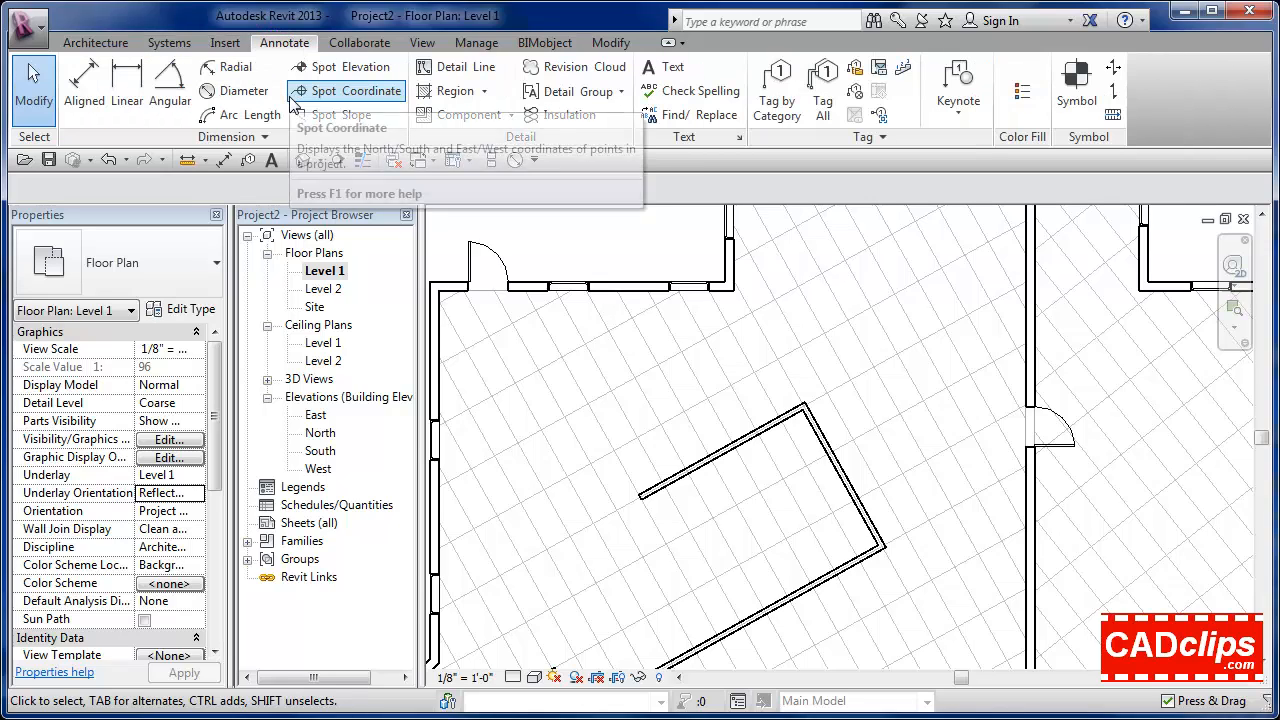
pyautogui.click(465, 68)
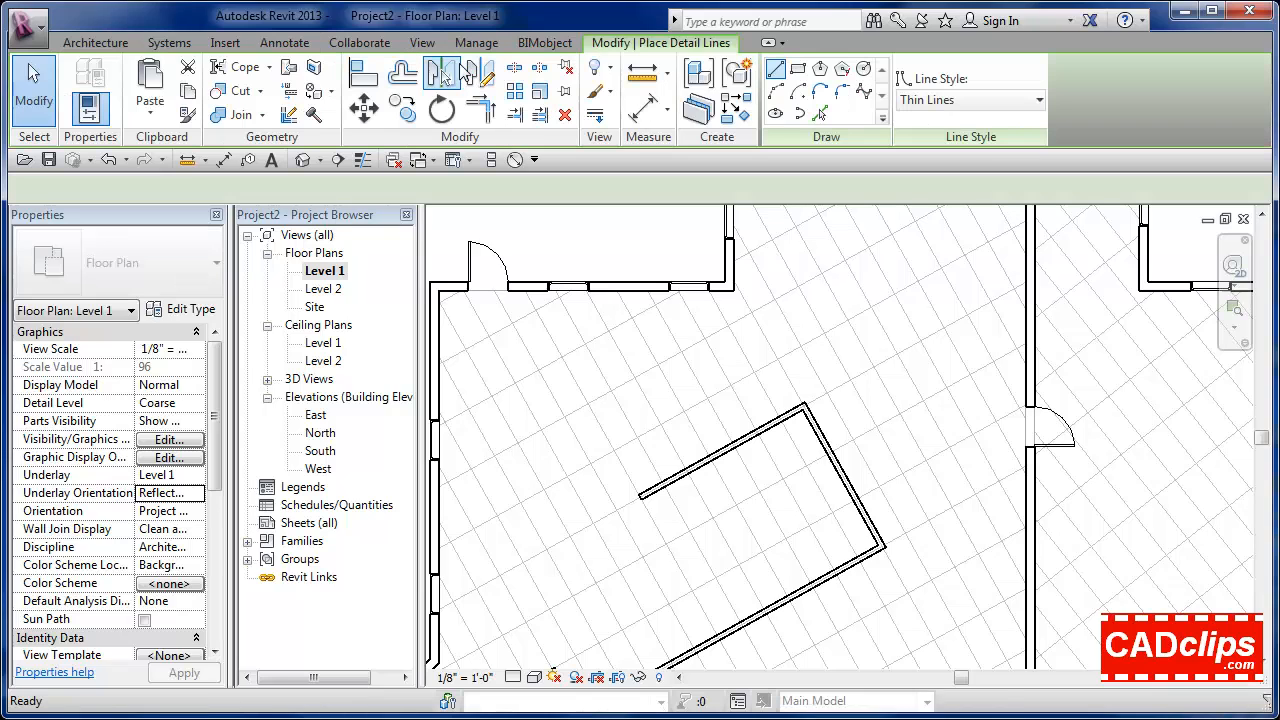
pyautogui.click(820, 113)
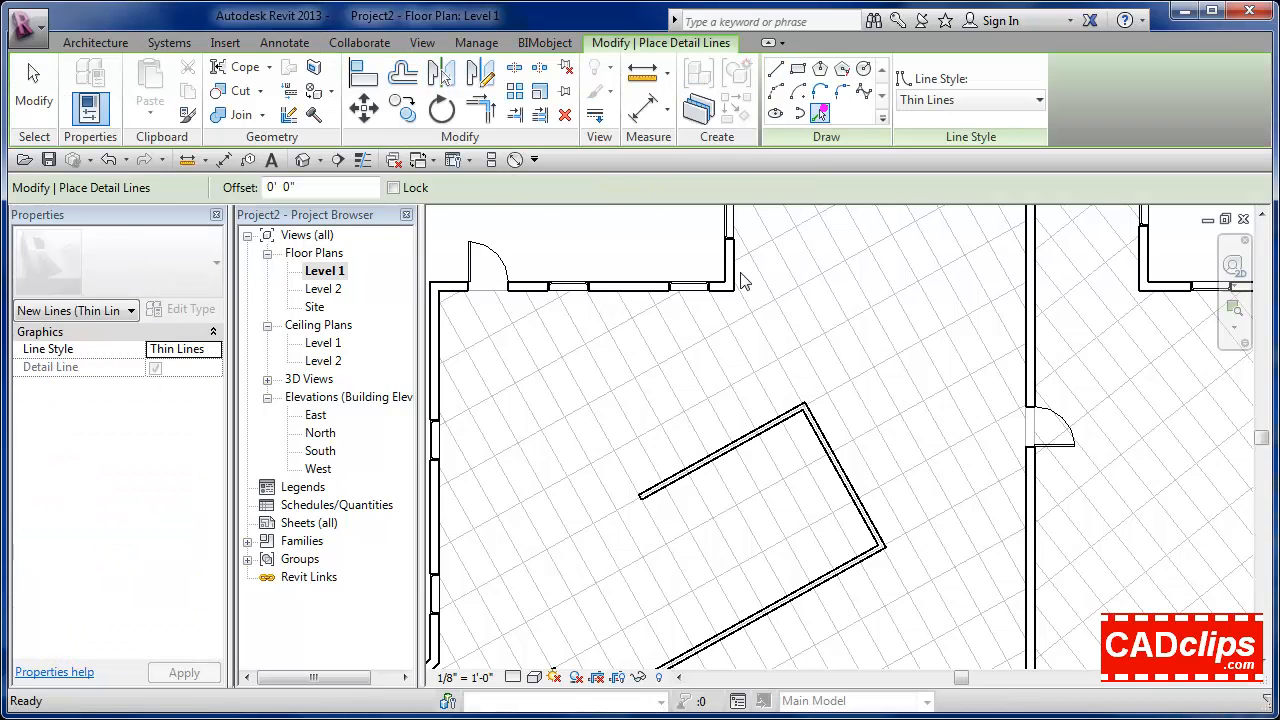
pyautogui.click(716, 392)
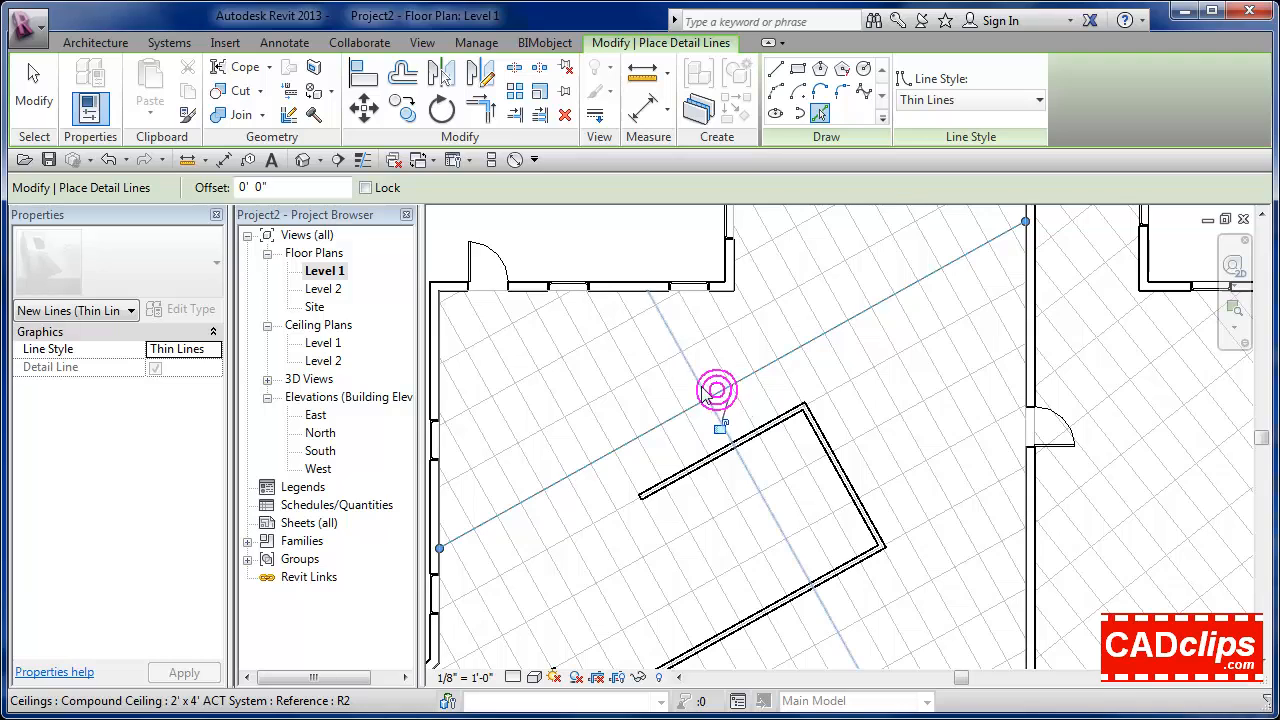
pyautogui.click(696, 386)
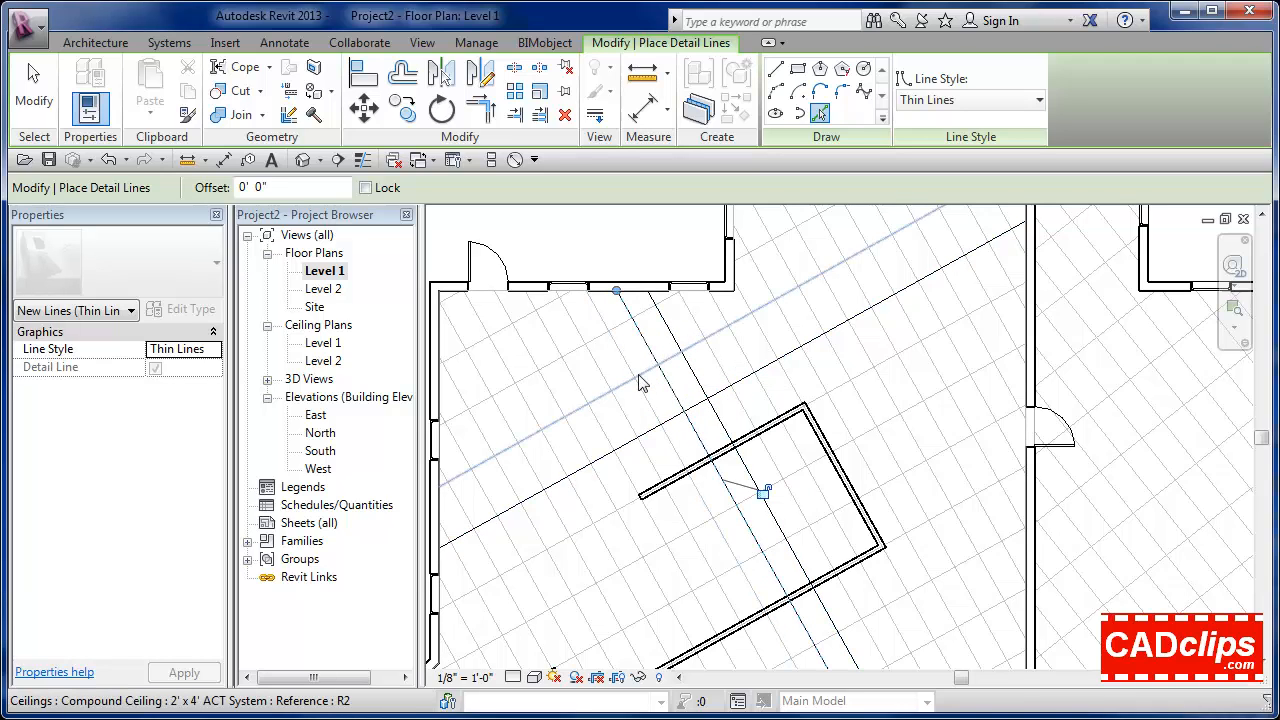
pyautogui.click(638, 374)
pyautogui.press('Escape')
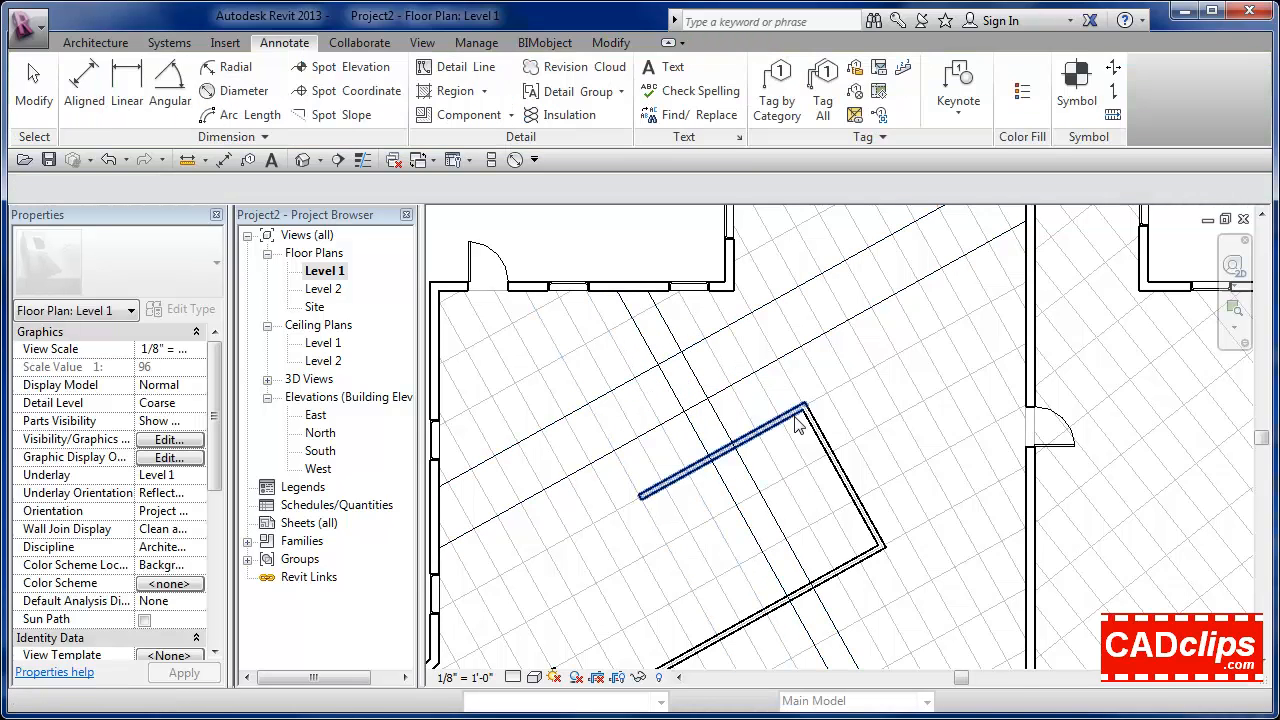
# Step: Adjust the north end of the easternmost steep detail line at the room's north wall
pyautogui.scroll(-2, 800, 425)
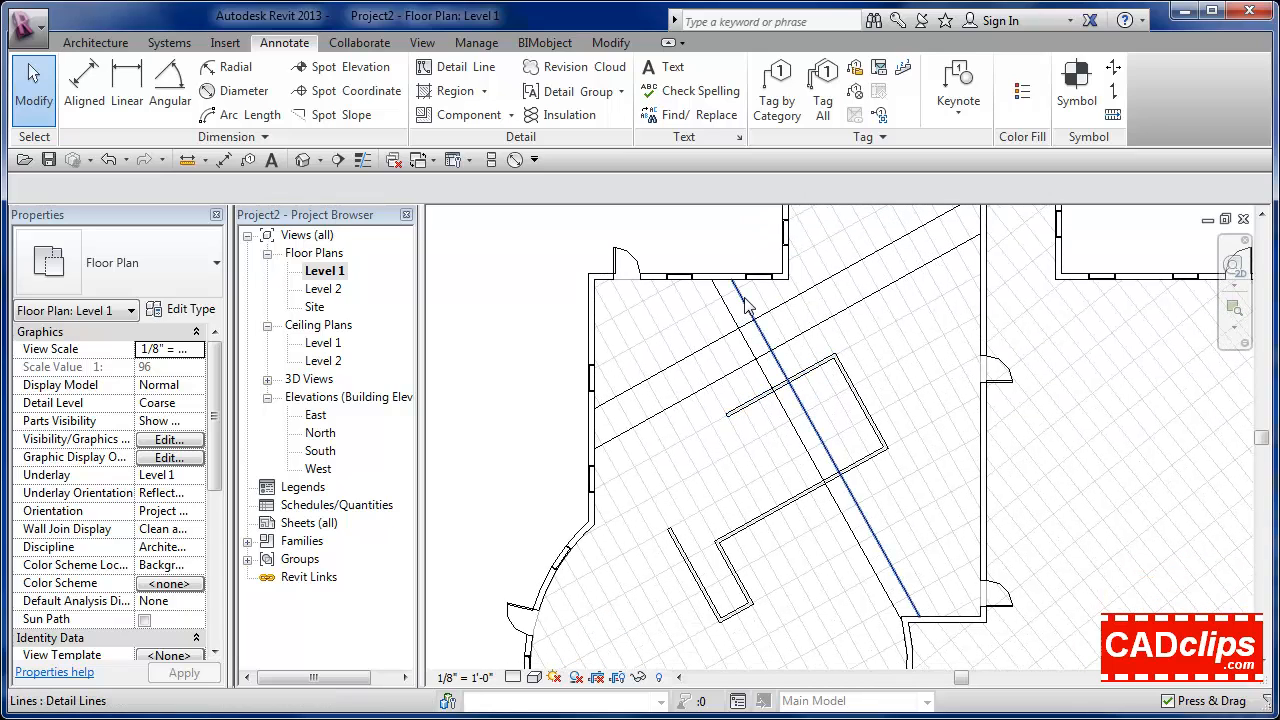
pyautogui.click(744, 298)
pyautogui.moveTo(733, 282); pyautogui.dragTo(731, 279)
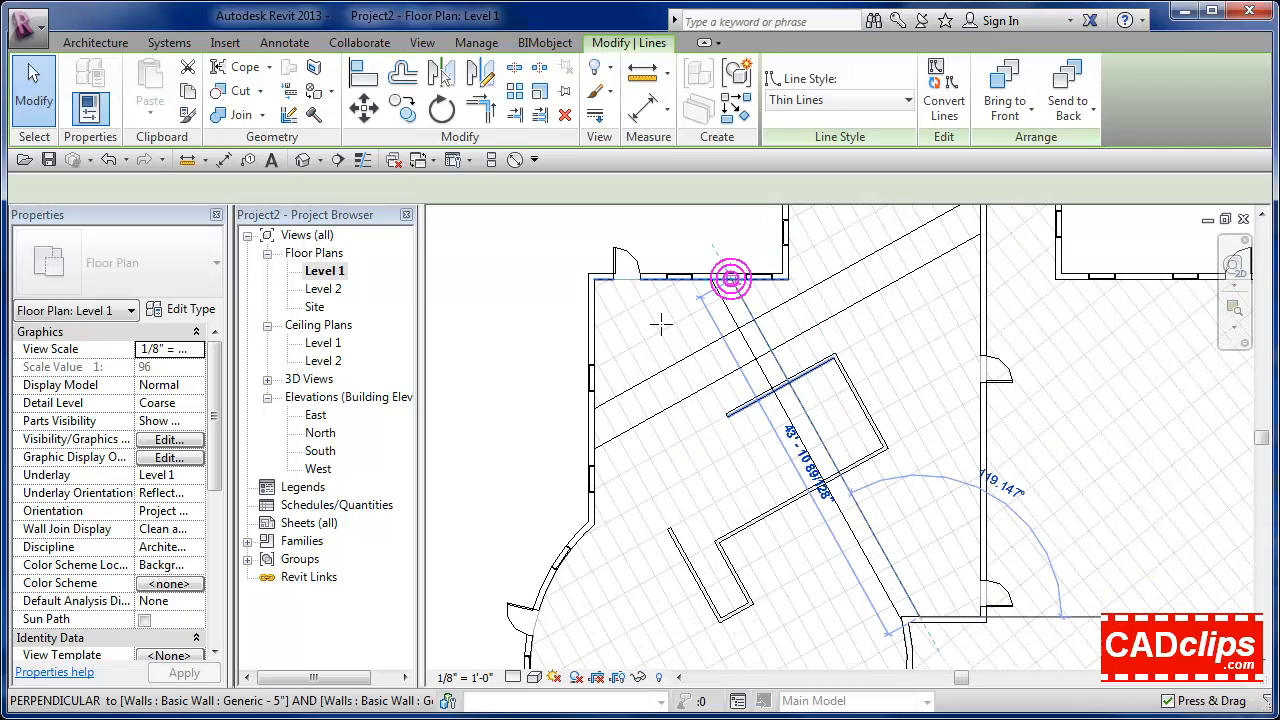
pyautogui.click(565, 314)
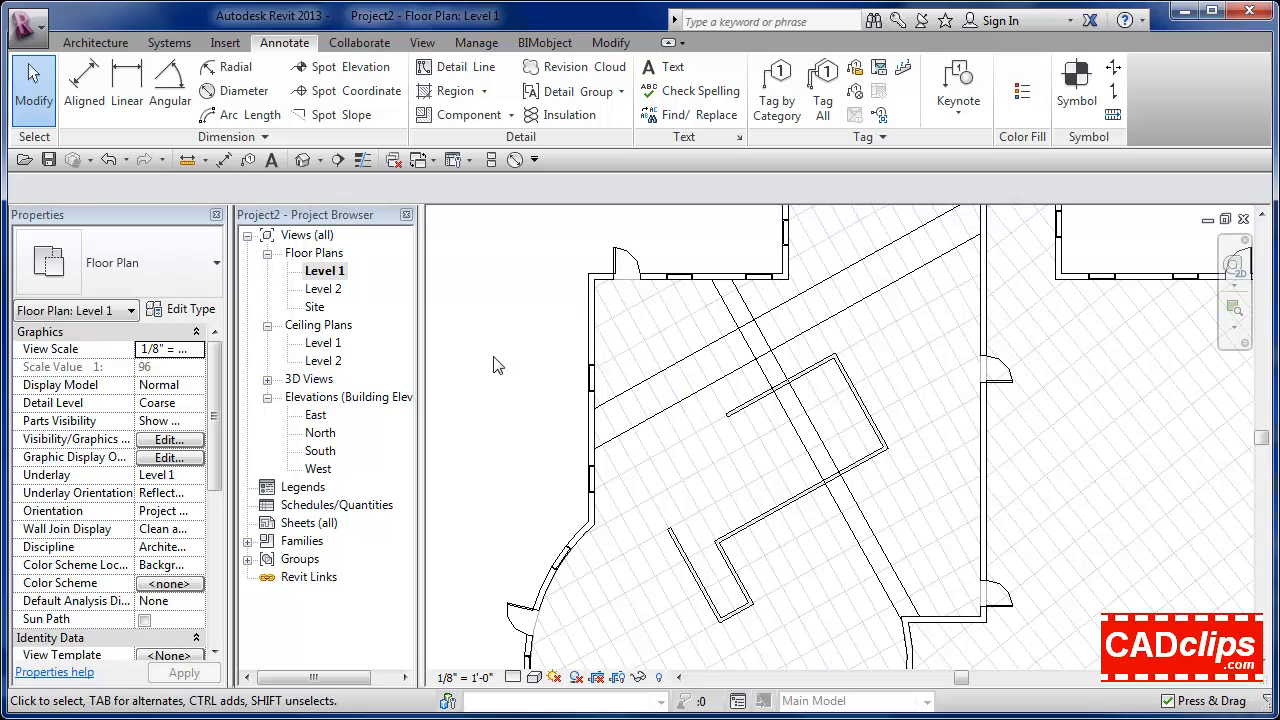
# Step: Turn off the ceiling underlay in the Level 1 floor plan by setting it to None
pyautogui.click(193, 480)
pyautogui.click(152, 493)
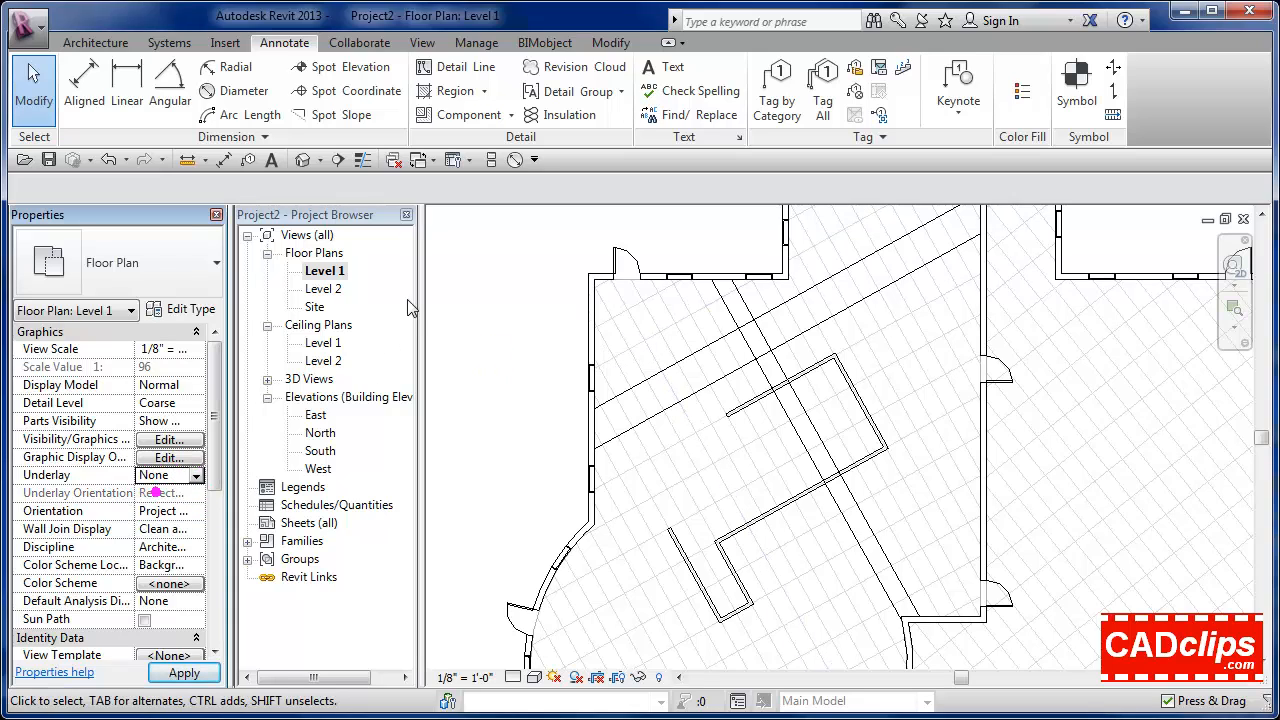
pyautogui.click(416, 290)
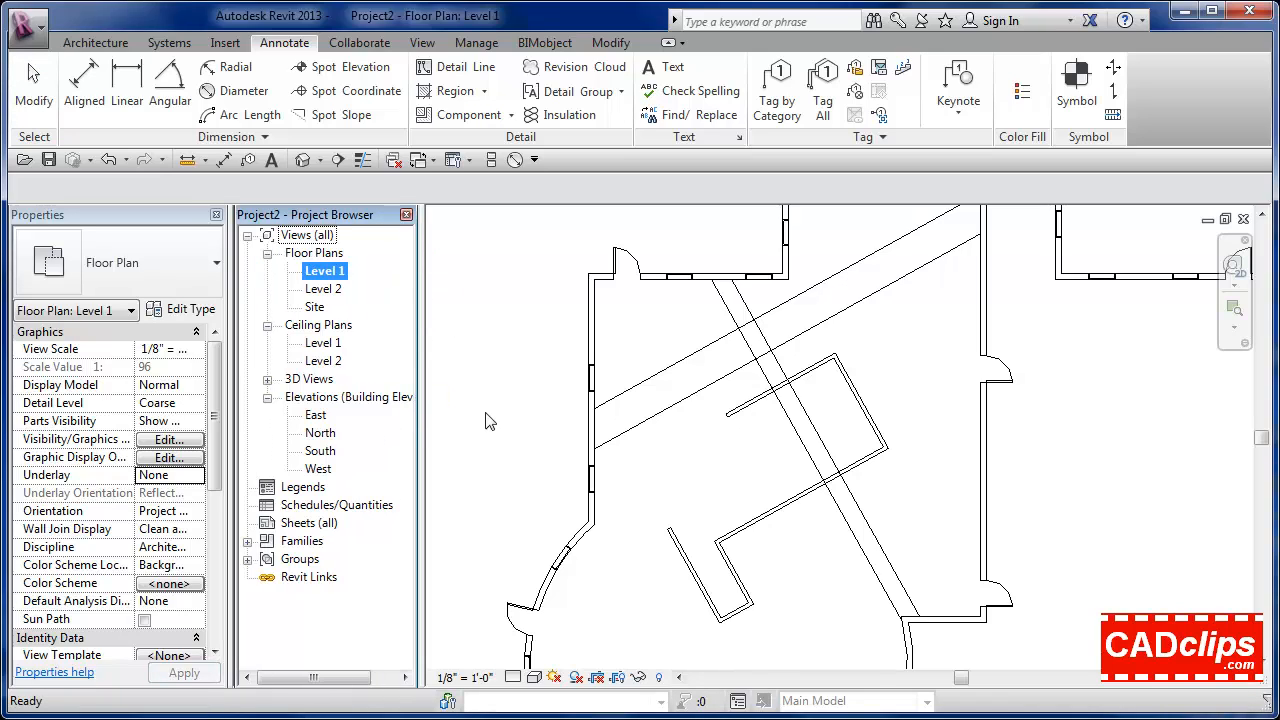
# Step: Close the hidden views, open the Level 1 ceiling plan and tile it beside the Level 1 floor plan
pyautogui.click(510, 320)
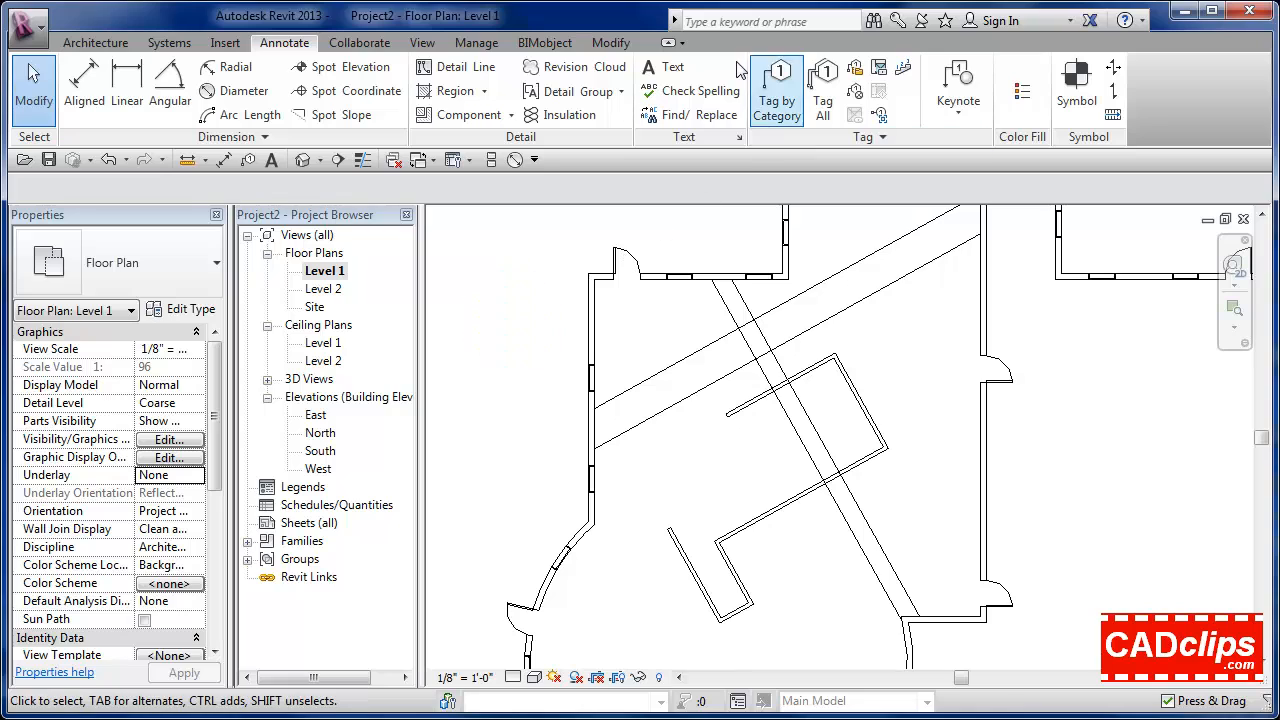
pyautogui.click(424, 43)
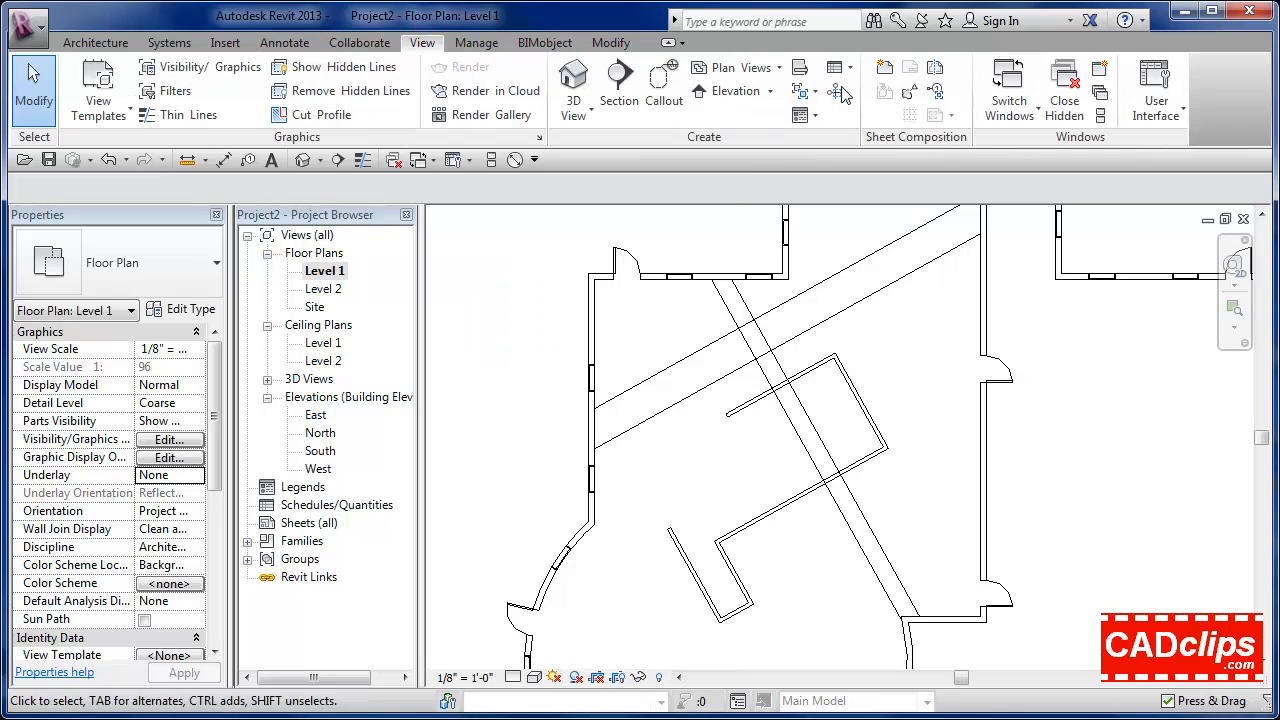
pyautogui.click(1068, 100)
pyautogui.doubleClick(322, 343)
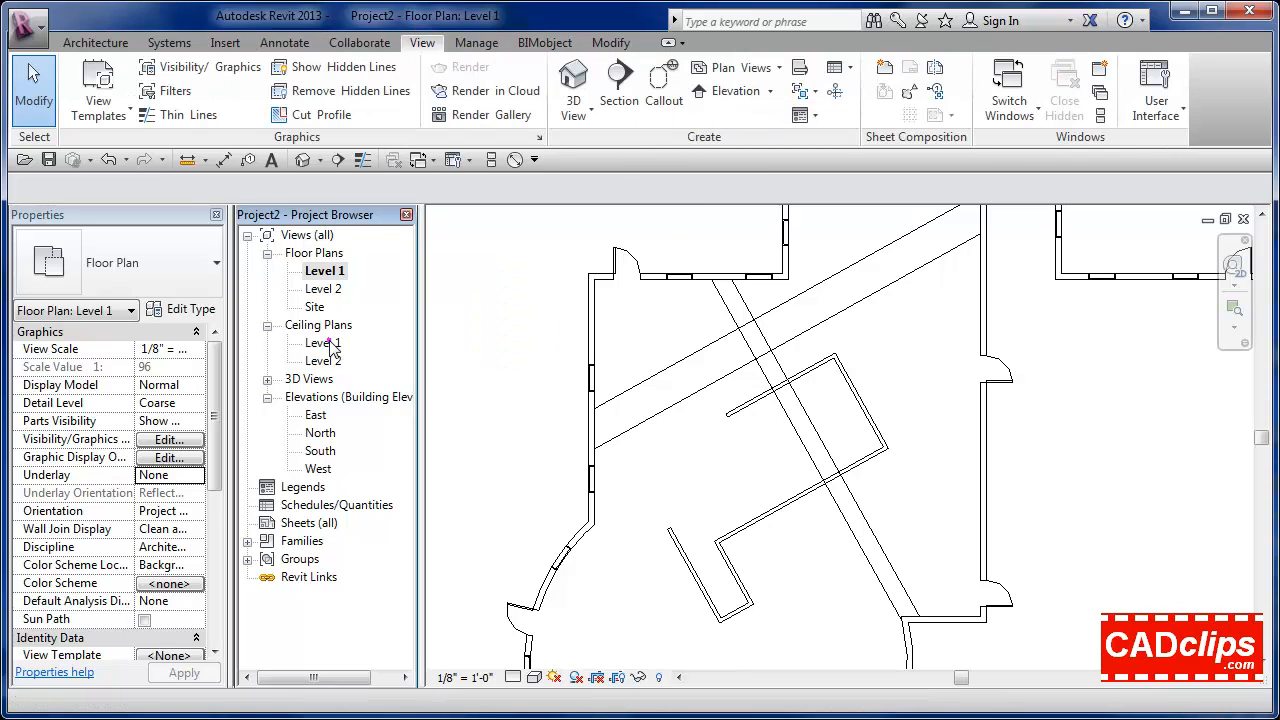
pyautogui.click(1102, 104)
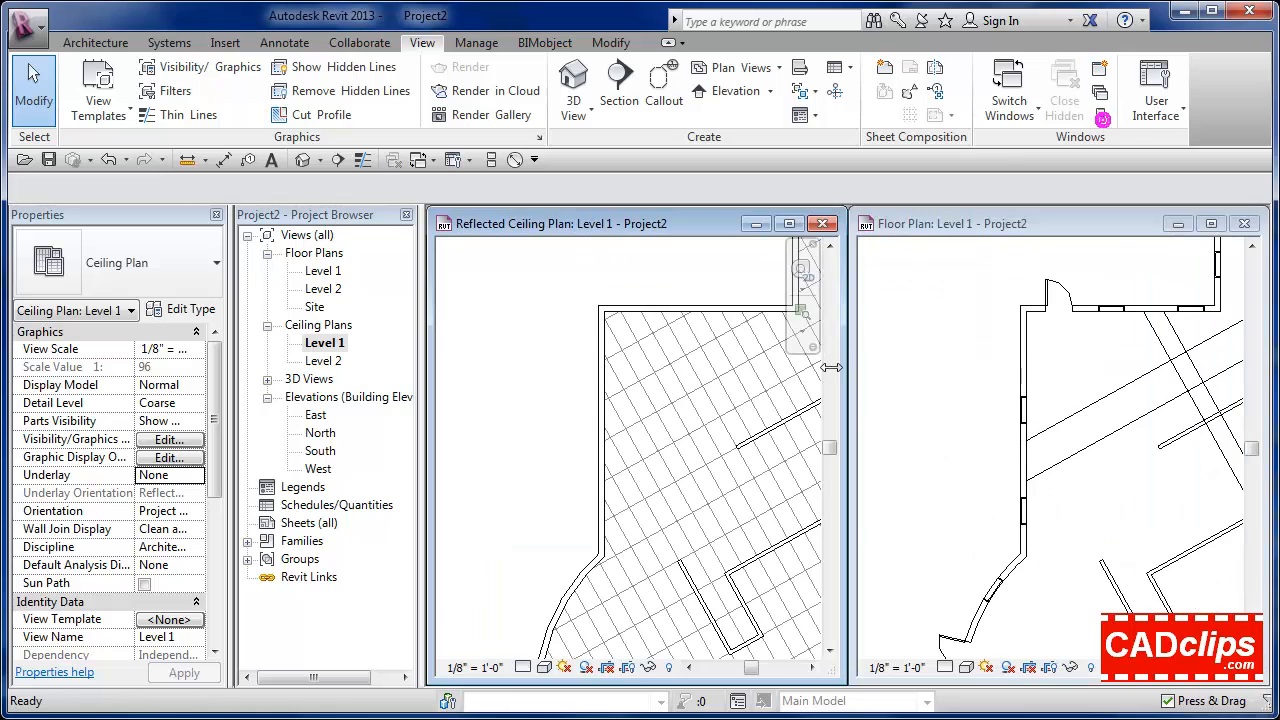
# Step: Nudge the western room's 2' x 4' ACT ceiling grid slightly north in the Level 1 reflected ceiling plan
pyautogui.scroll(-3, 538, 330)
pyautogui.moveTo(591, 349); pyautogui.dragTo(565, 405, button='middle')
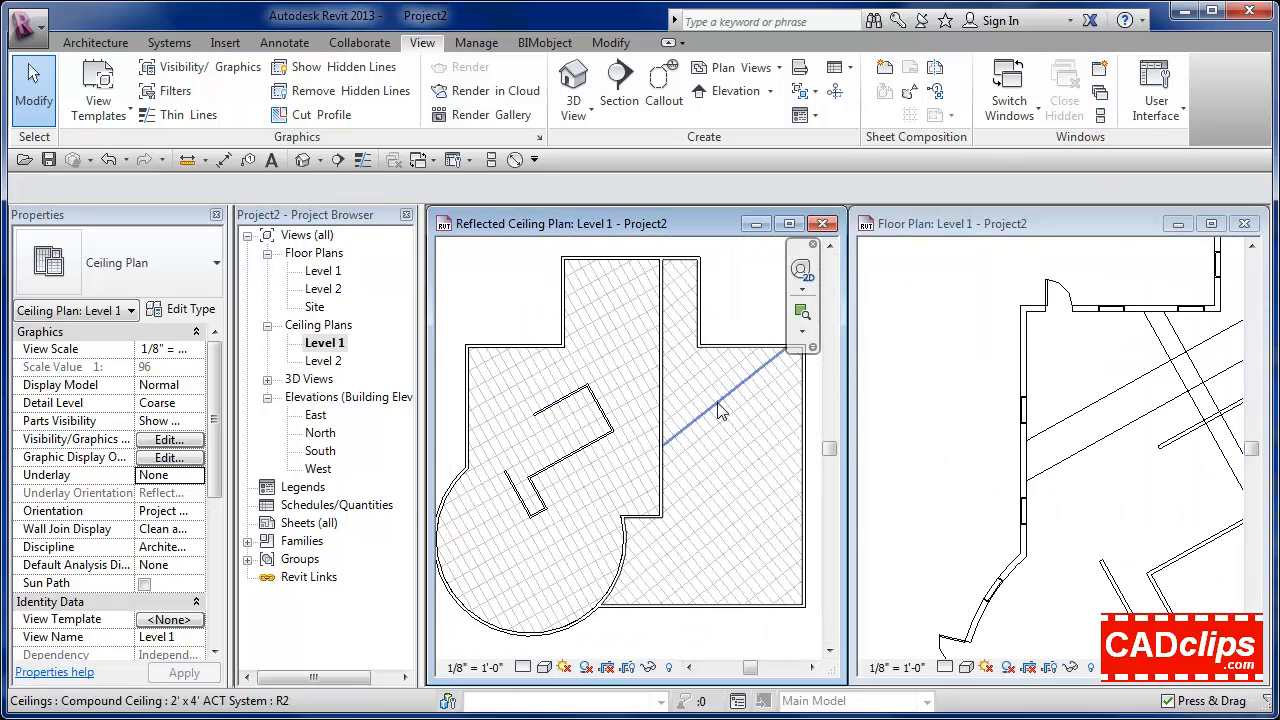
pyautogui.scroll(-2, 918, 432)
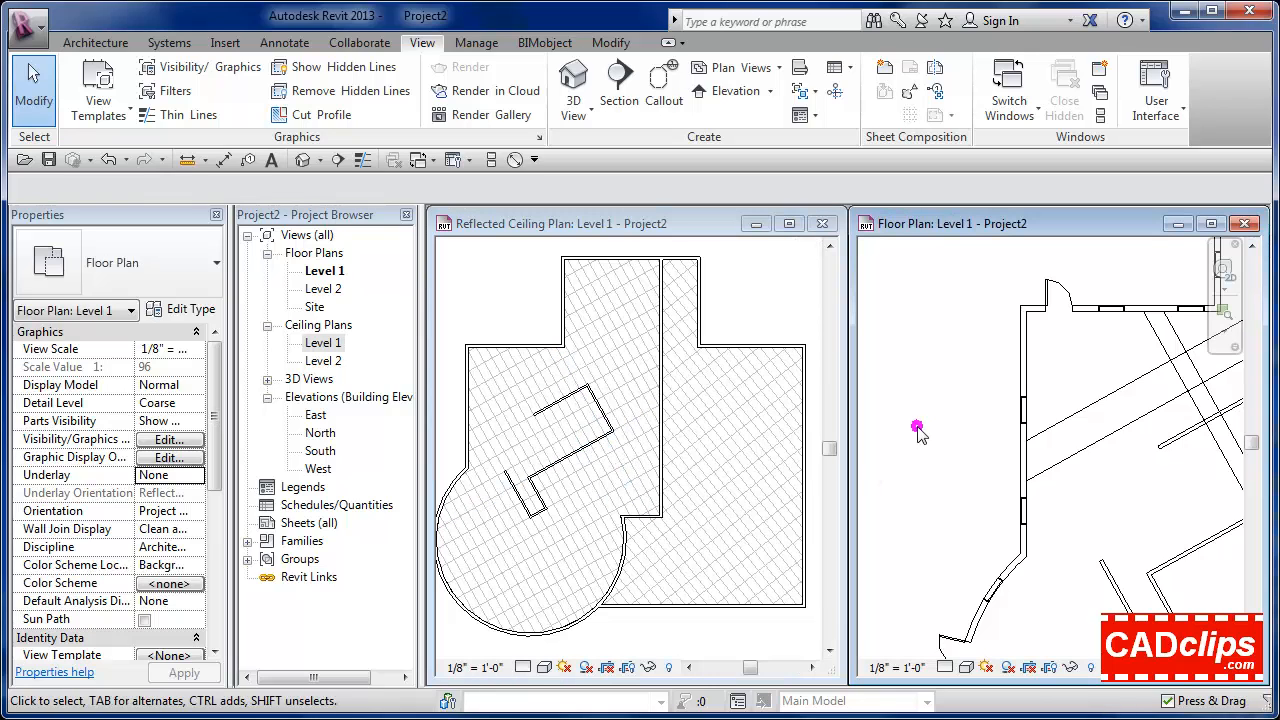
pyautogui.moveTo(918, 429); pyautogui.dragTo(999, 431, button='middle')
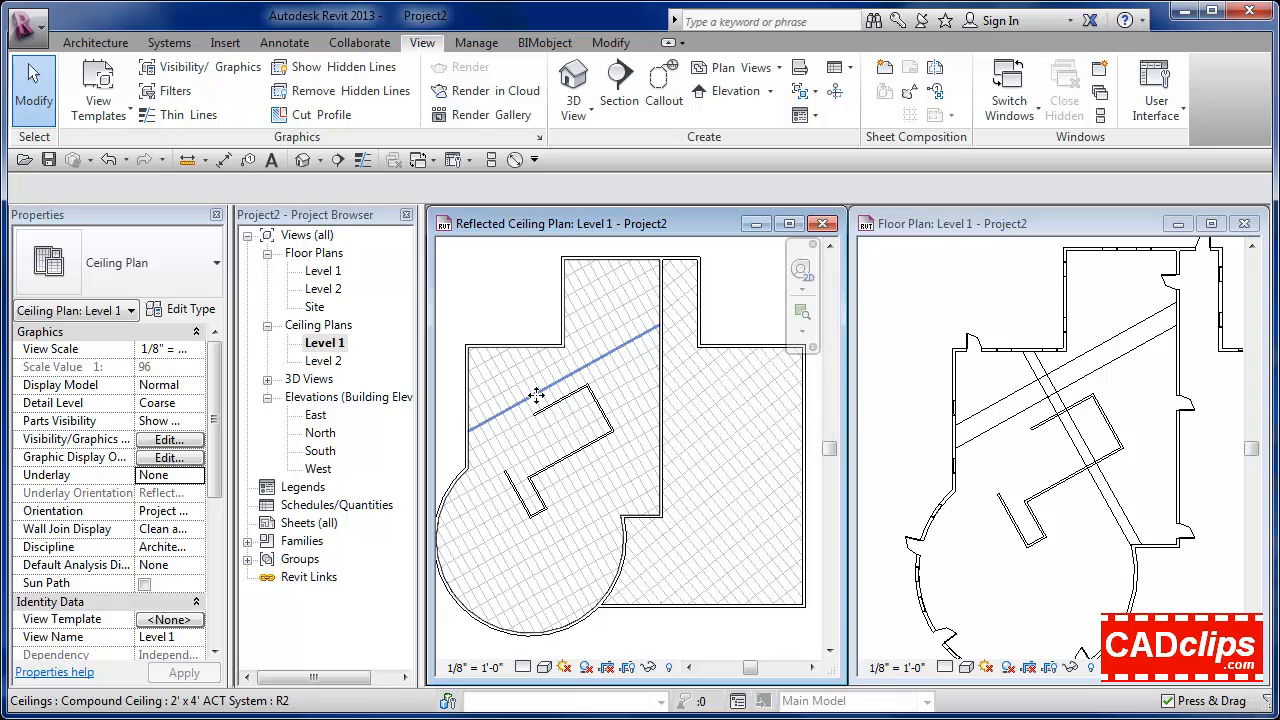
pyautogui.click(537, 394)
pyautogui.press('Up')
pyautogui.press('Up')
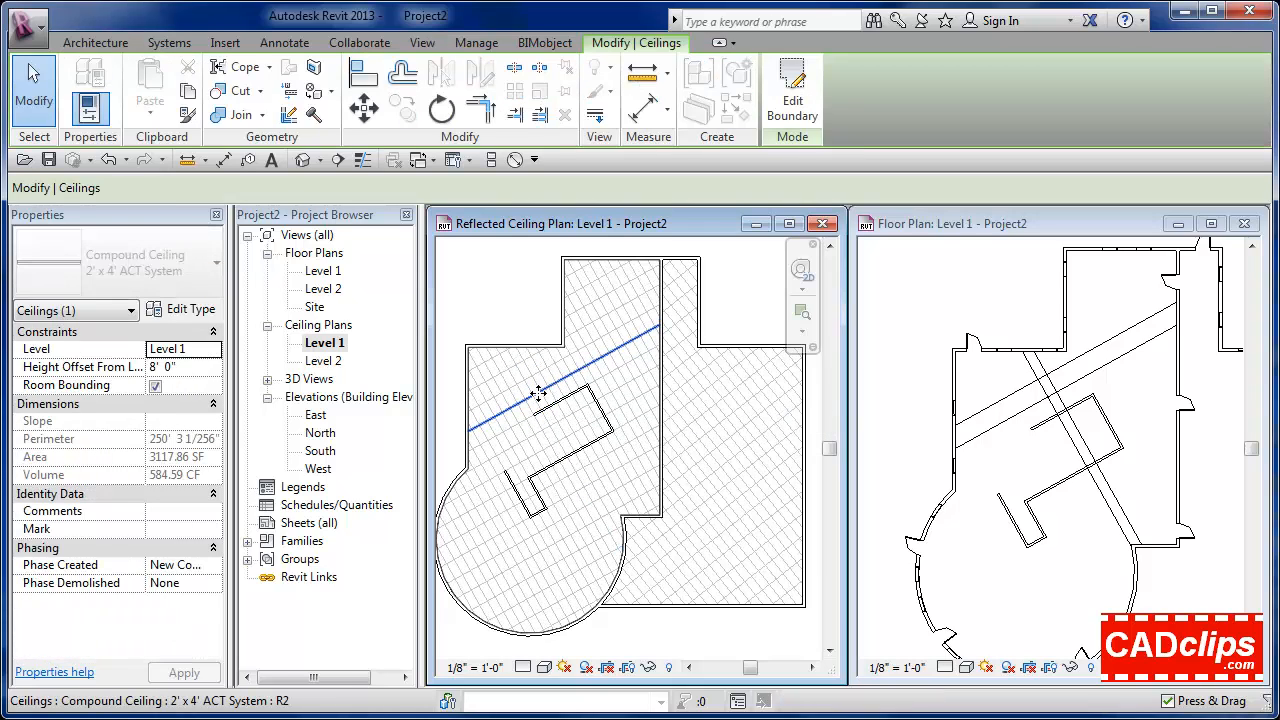
pyautogui.click(538, 393)
pyautogui.click(539, 398)
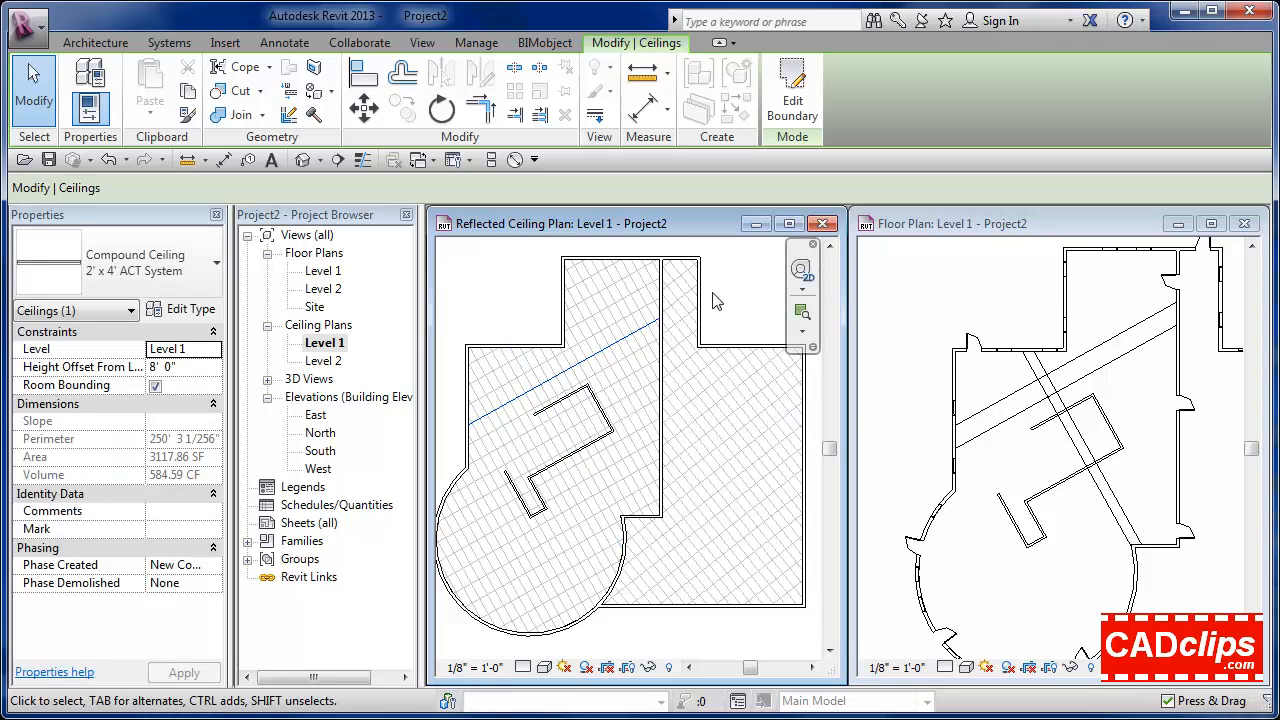
pyautogui.click(743, 287)
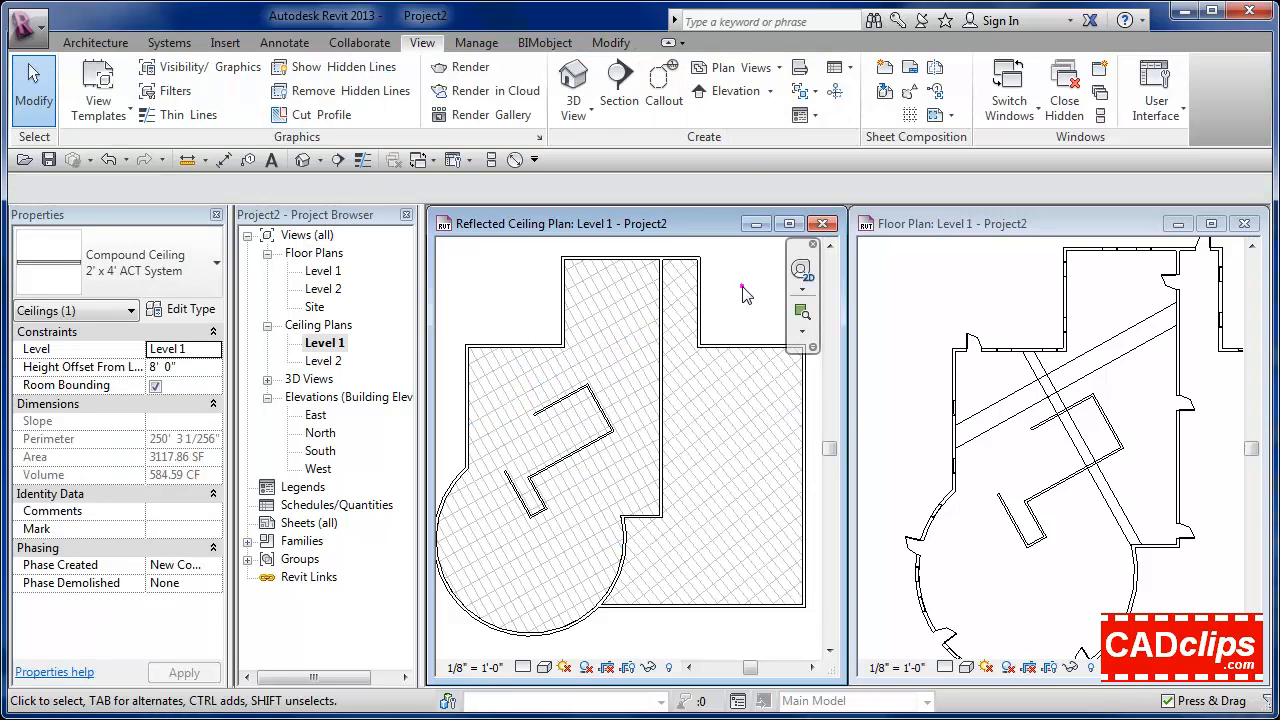
# Step: Delete the four detail lines traced across the western room in the Level 1 floor plan
pyautogui.click(1020, 392)
pyautogui.click(1016, 398)
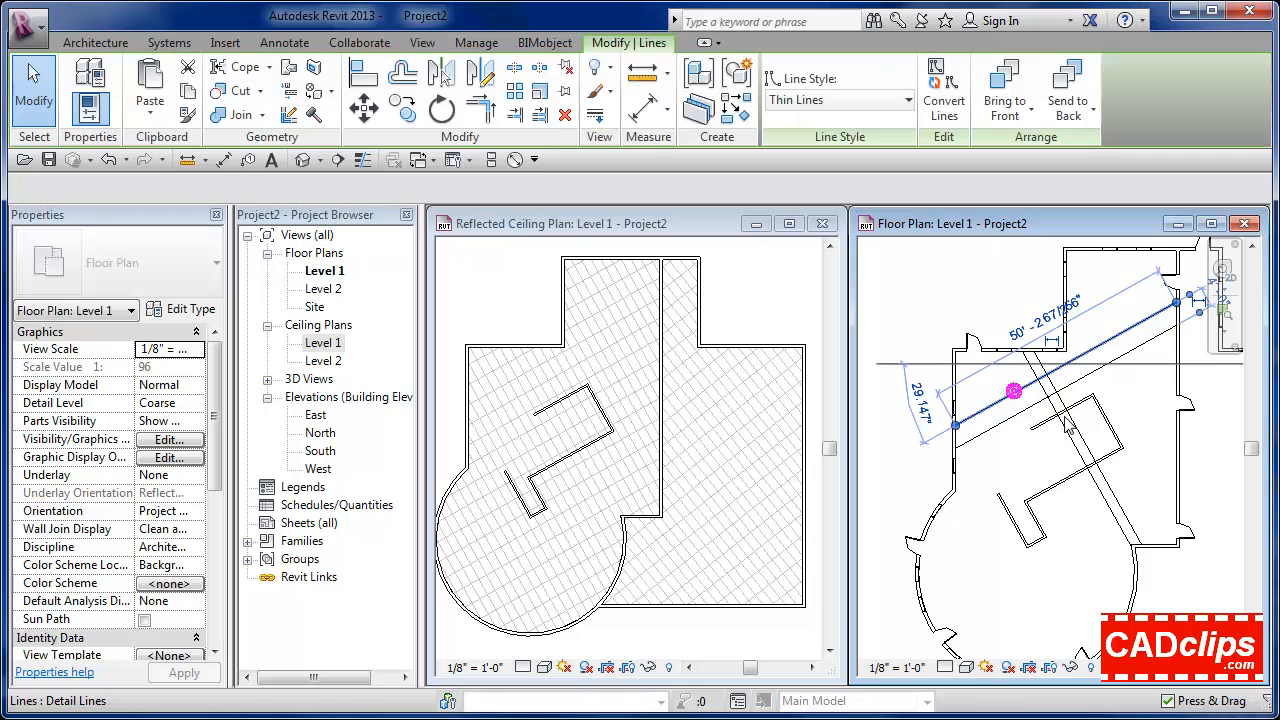
pyautogui.click(1020, 418)
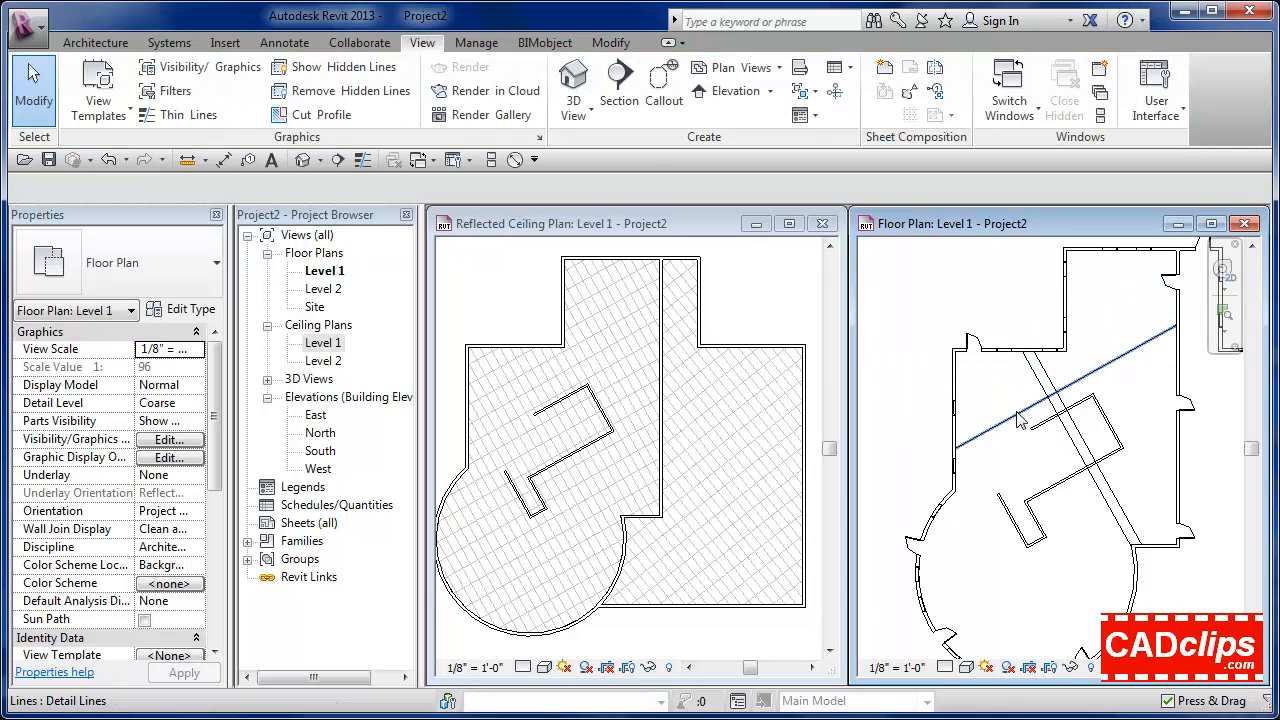
pyautogui.click(1018, 414)
pyautogui.press('Delete')
pyautogui.click(1054, 390)
pyautogui.press('Delete')
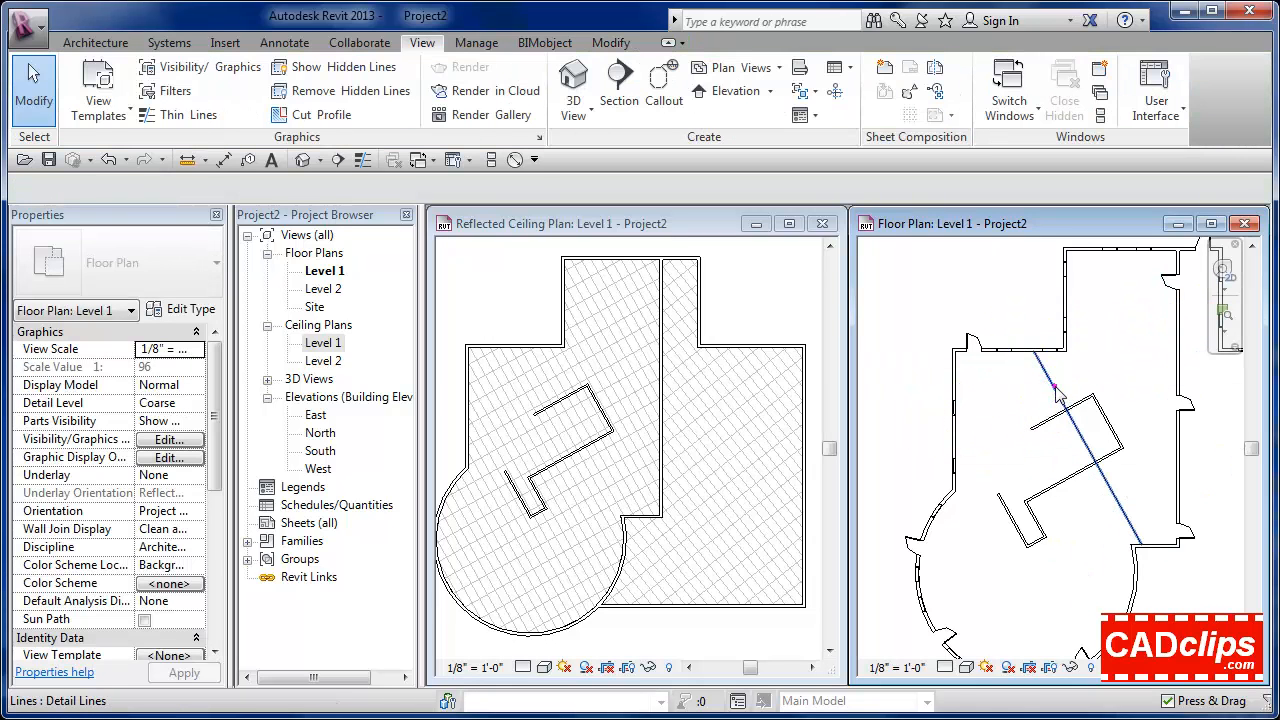
pyautogui.click(1056, 388)
pyautogui.press('Delete')
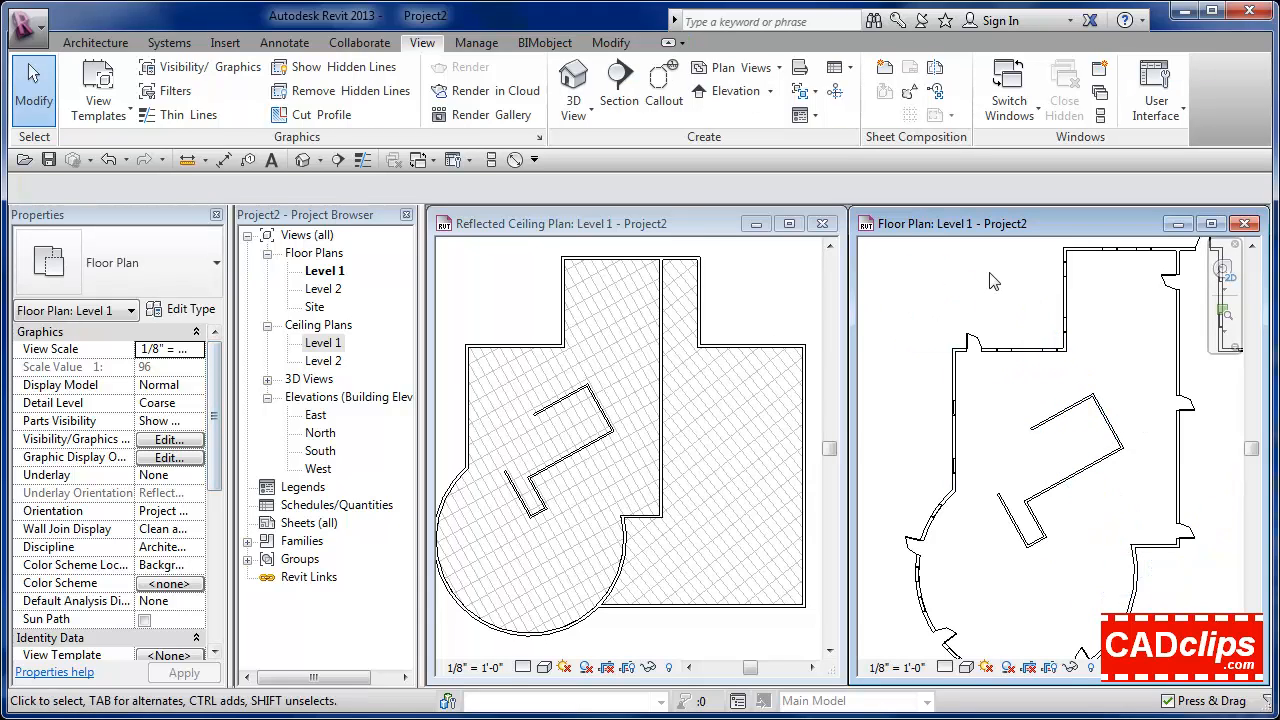
# Step: Set the floor plan underlay to Level 1 and pick two shallow and one steep gridline as Thin Lines detail lines, locking their alignment
pyautogui.click(199, 475)
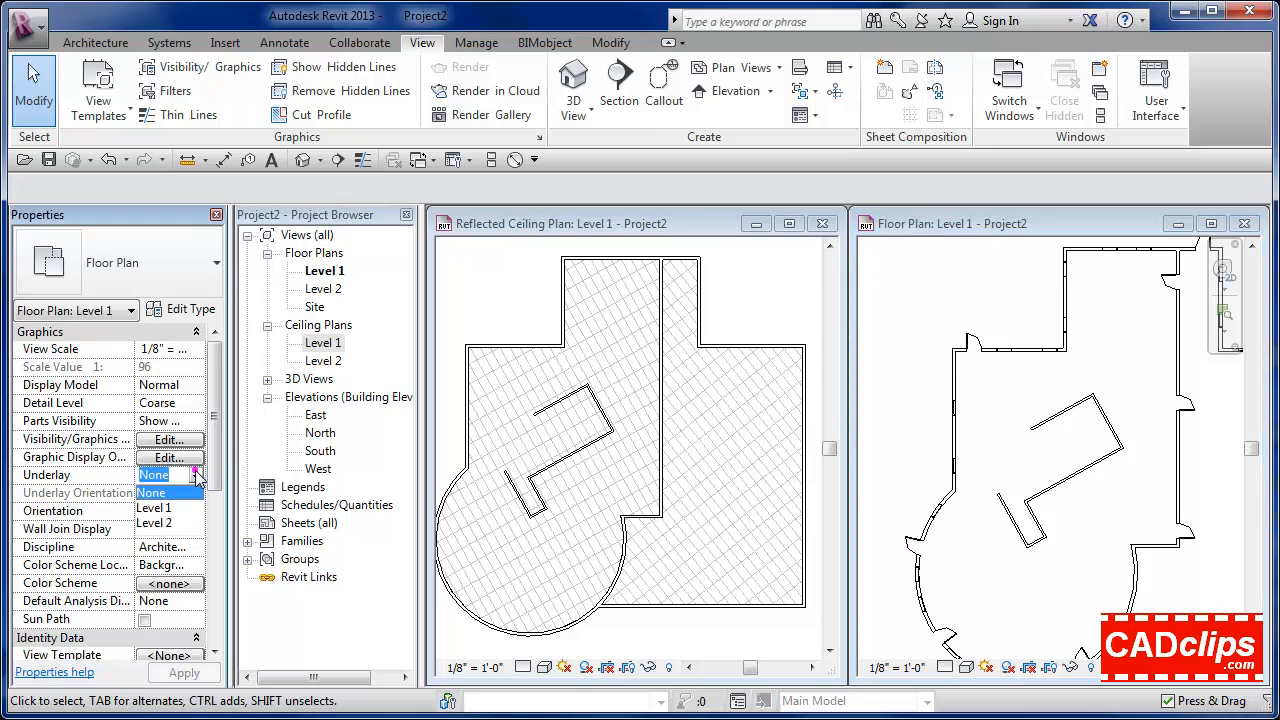
pyautogui.click(156, 509)
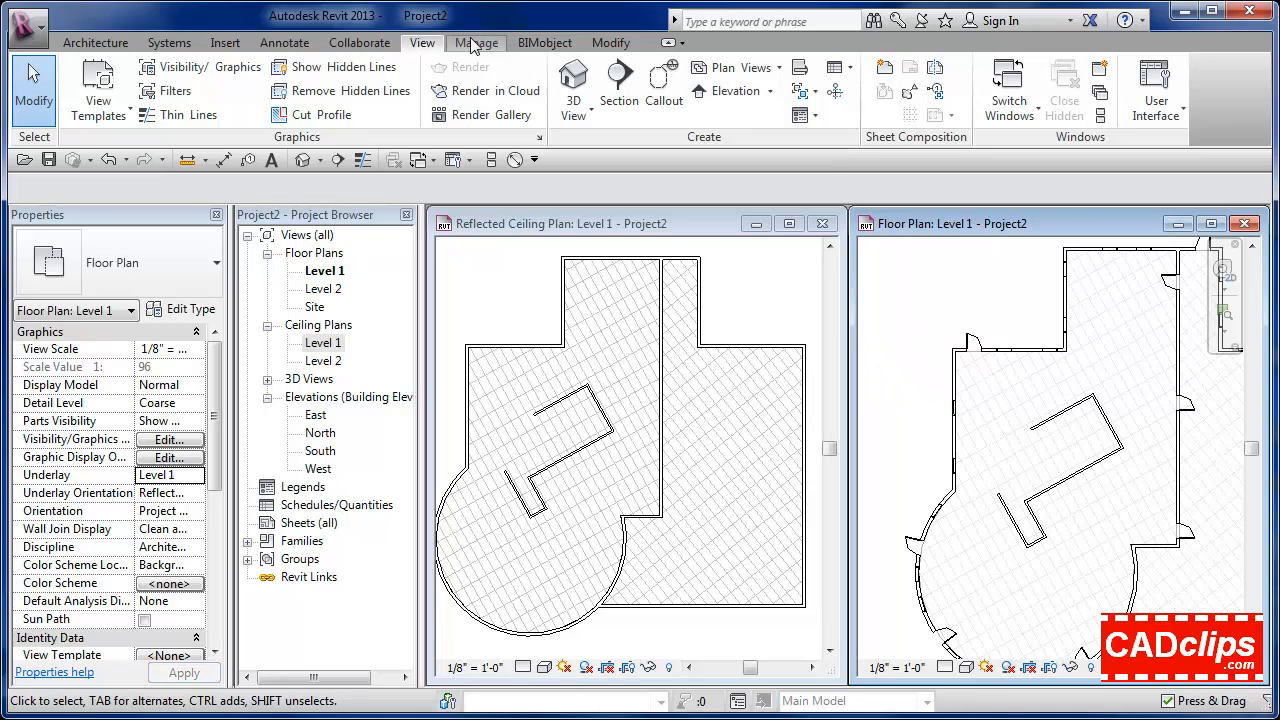
pyautogui.click(275, 44)
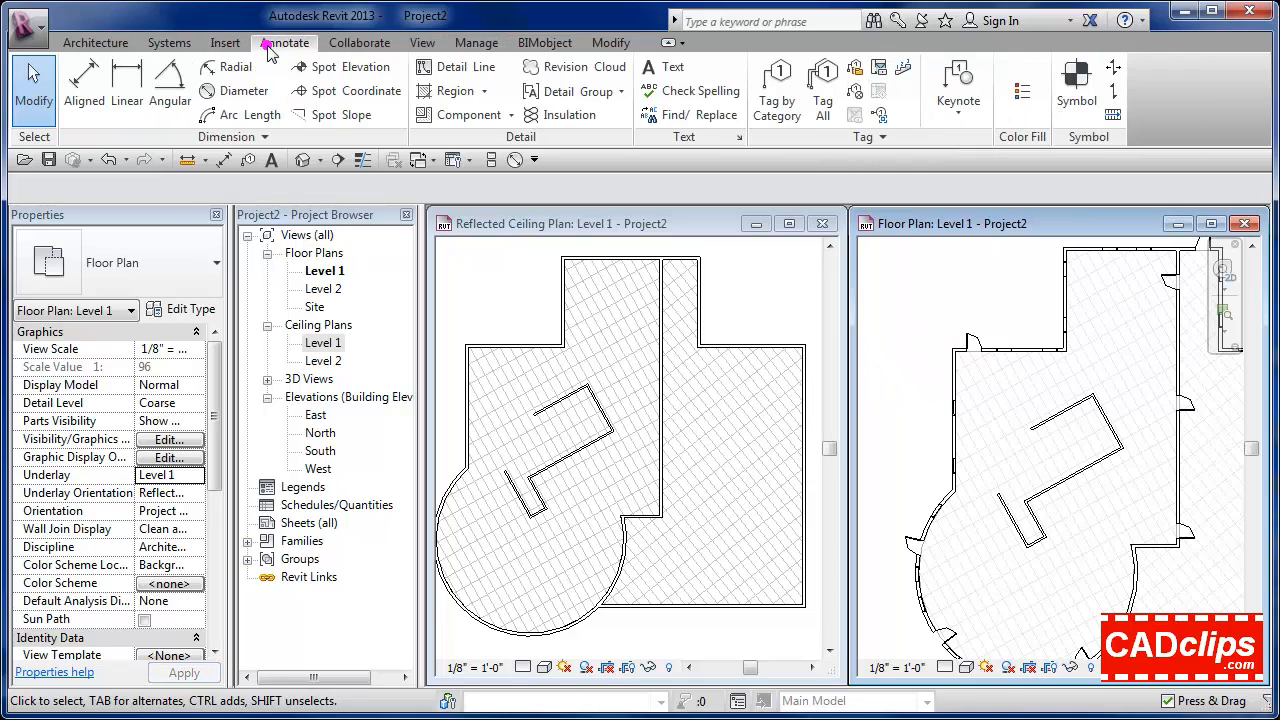
pyautogui.click(450, 68)
pyautogui.scroll(3, 1020, 420)
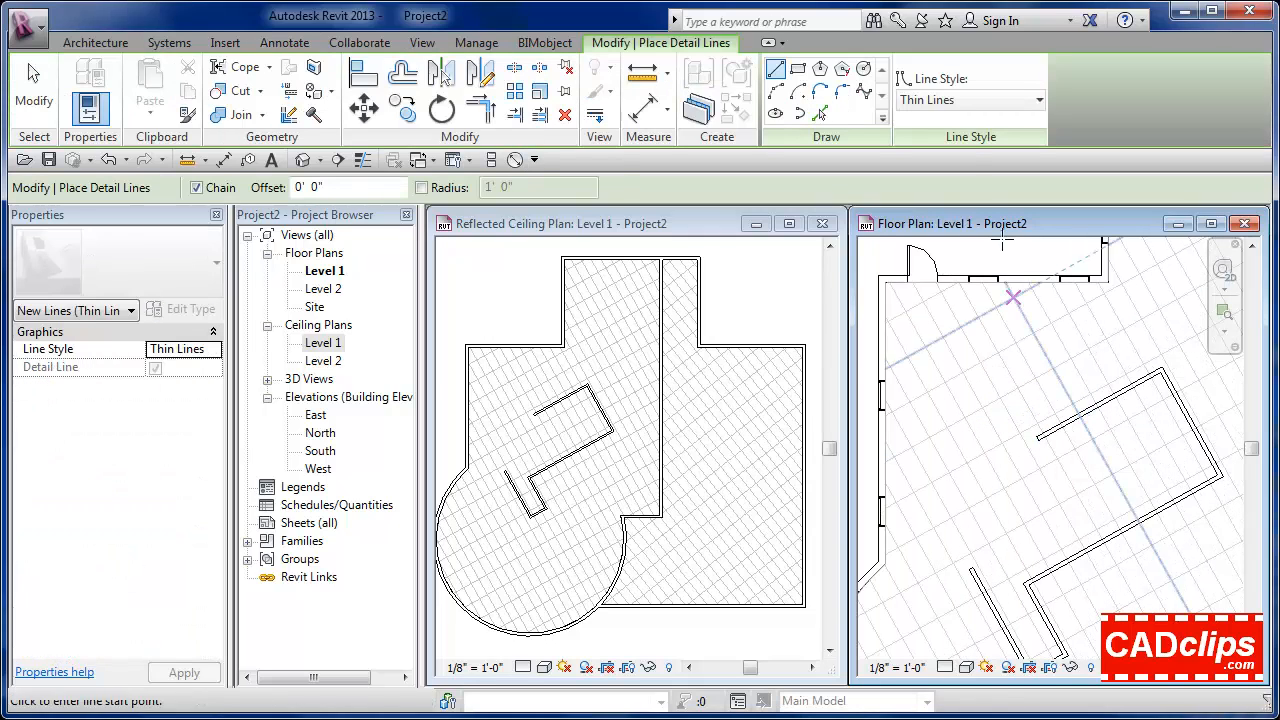
pyautogui.click(820, 114)
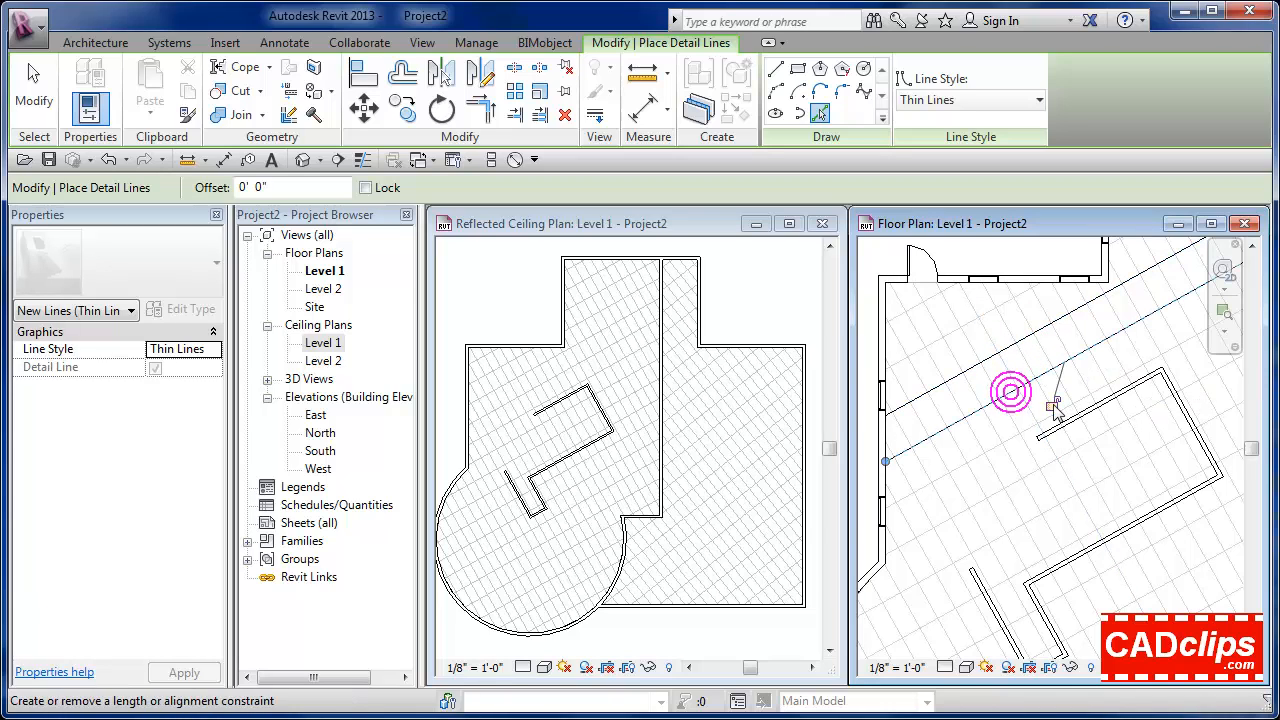
pyautogui.click(1050, 398)
pyautogui.click(1006, 335)
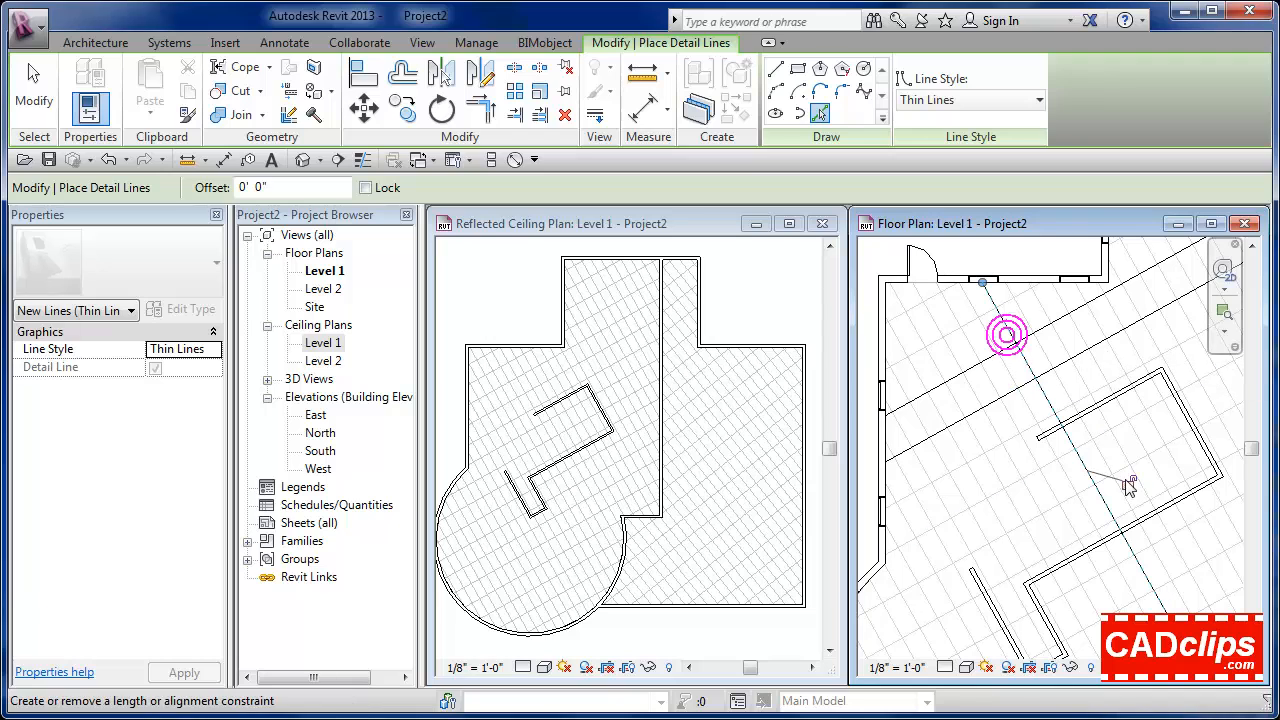
pyautogui.click(1128, 482)
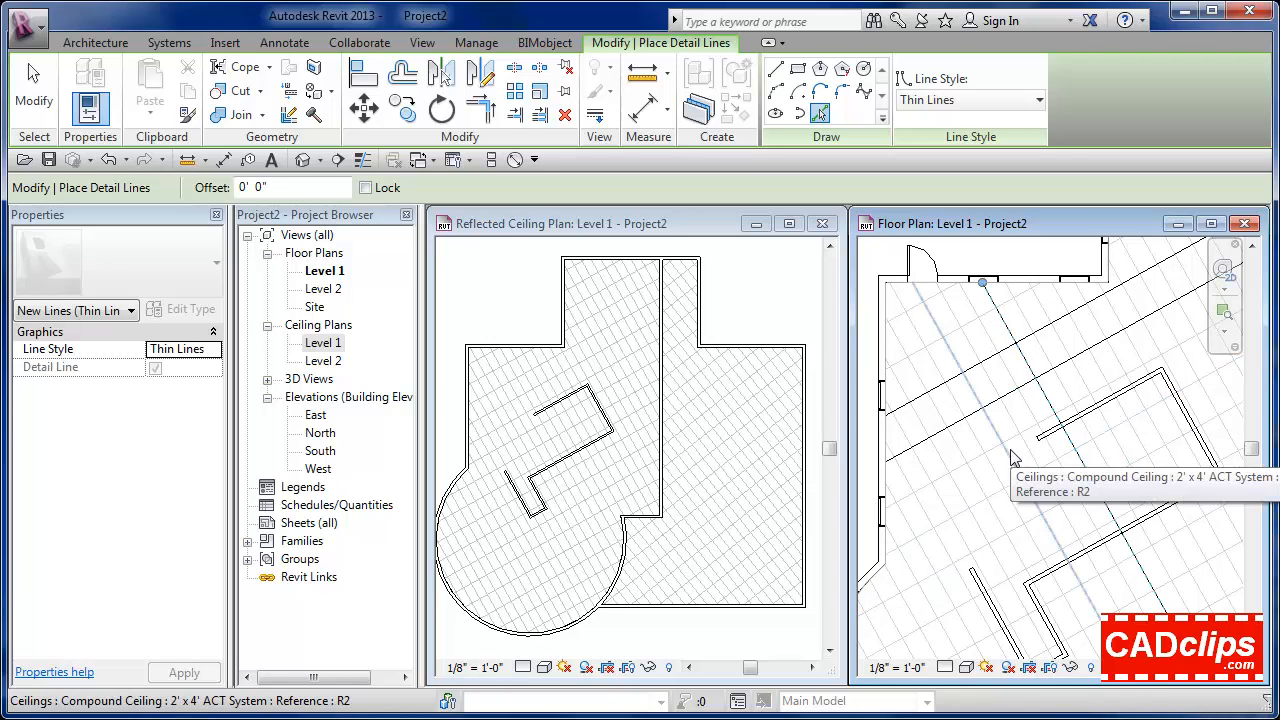
pyautogui.press('Escape')
pyautogui.press('Escape')
# Step: Shorten the lower shallow detail line by pulling its east end back to just past the steep detail line
pyautogui.scroll(-2, 1013, 458)
pyautogui.scroll(-1, 1013, 458)
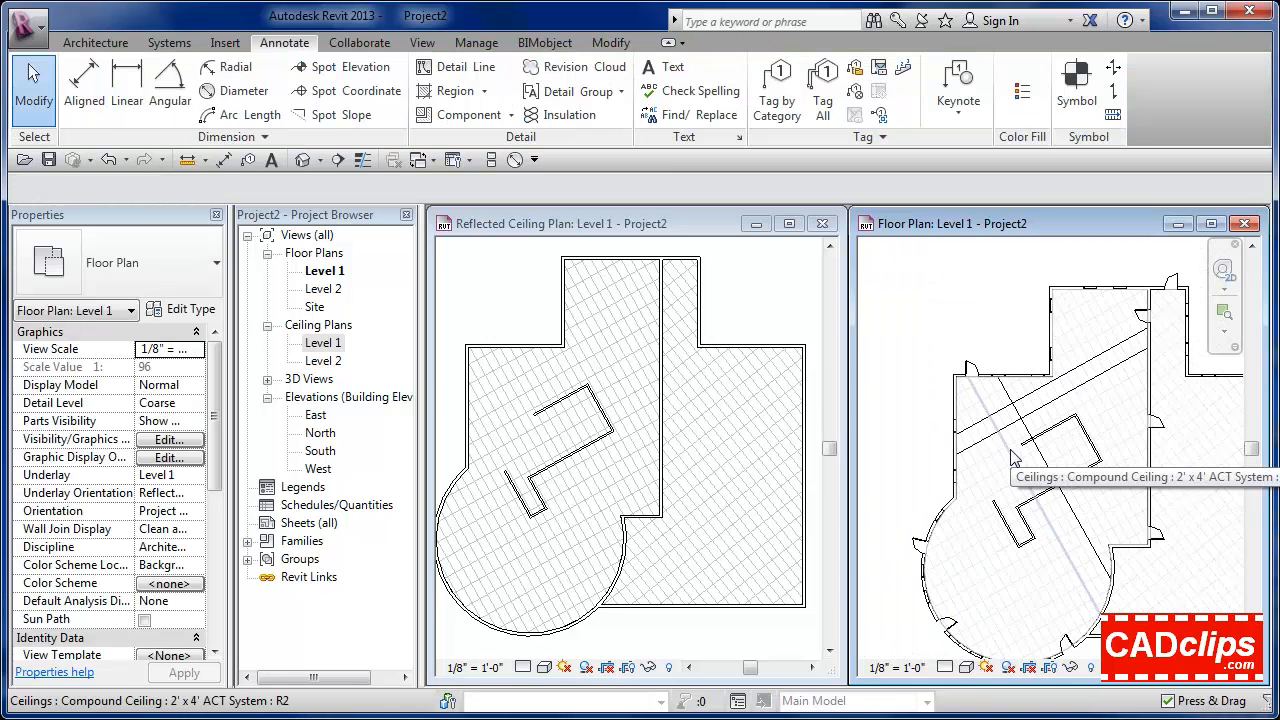
pyautogui.click(1146, 356)
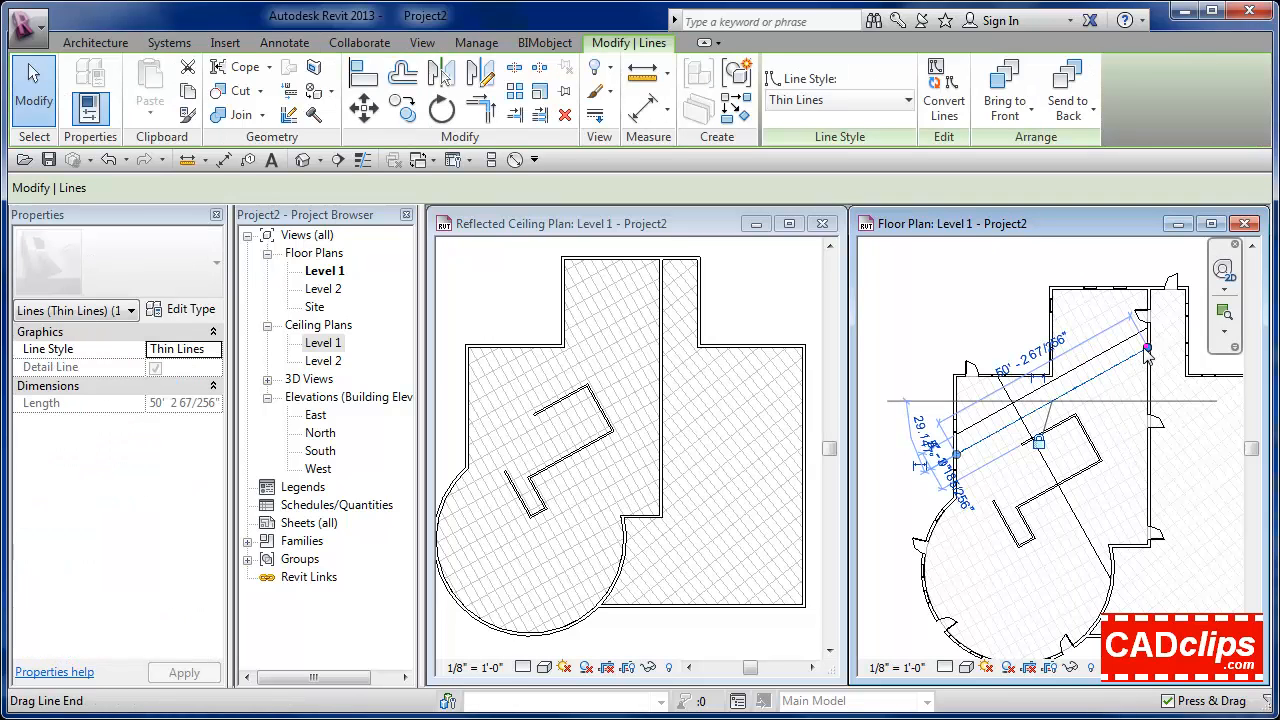
pyautogui.moveTo(1147, 348); pyautogui.dragTo(1059, 398)
pyautogui.press('Escape')
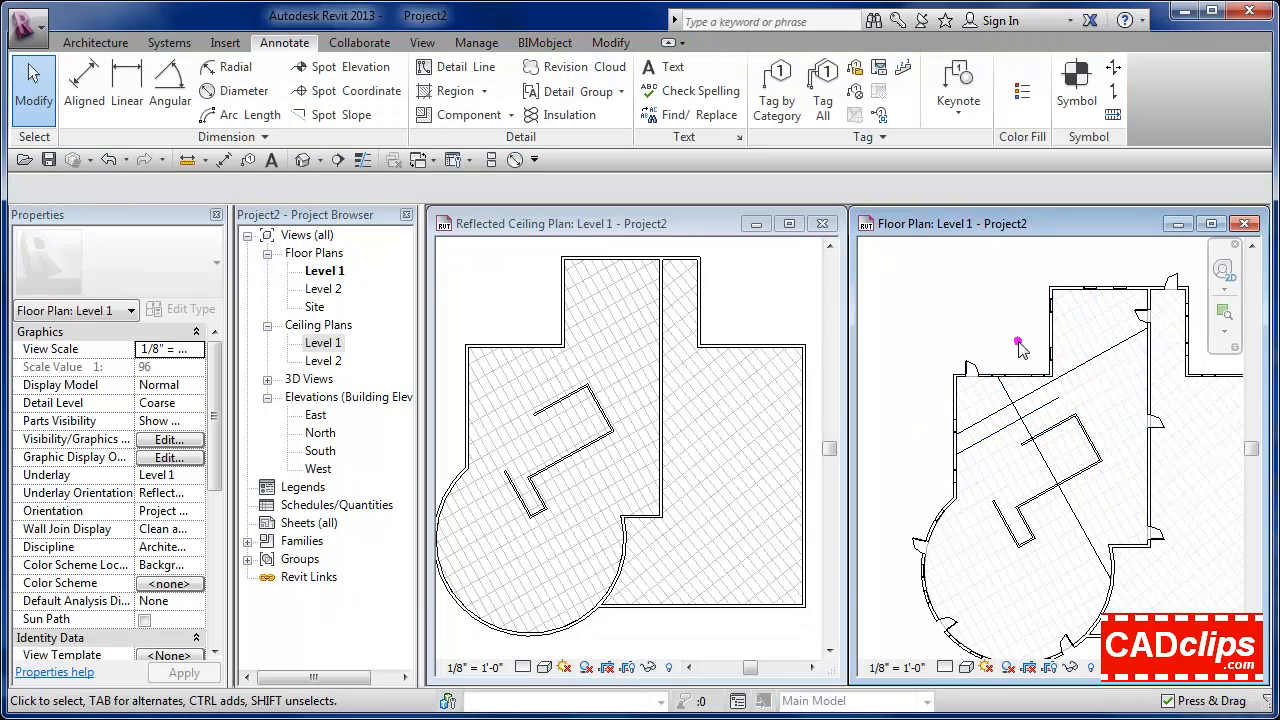
# Step: Delete all the angled Generic - 5" walls inside the western room of the floor plan
pyautogui.scroll(3, 1035, 420)
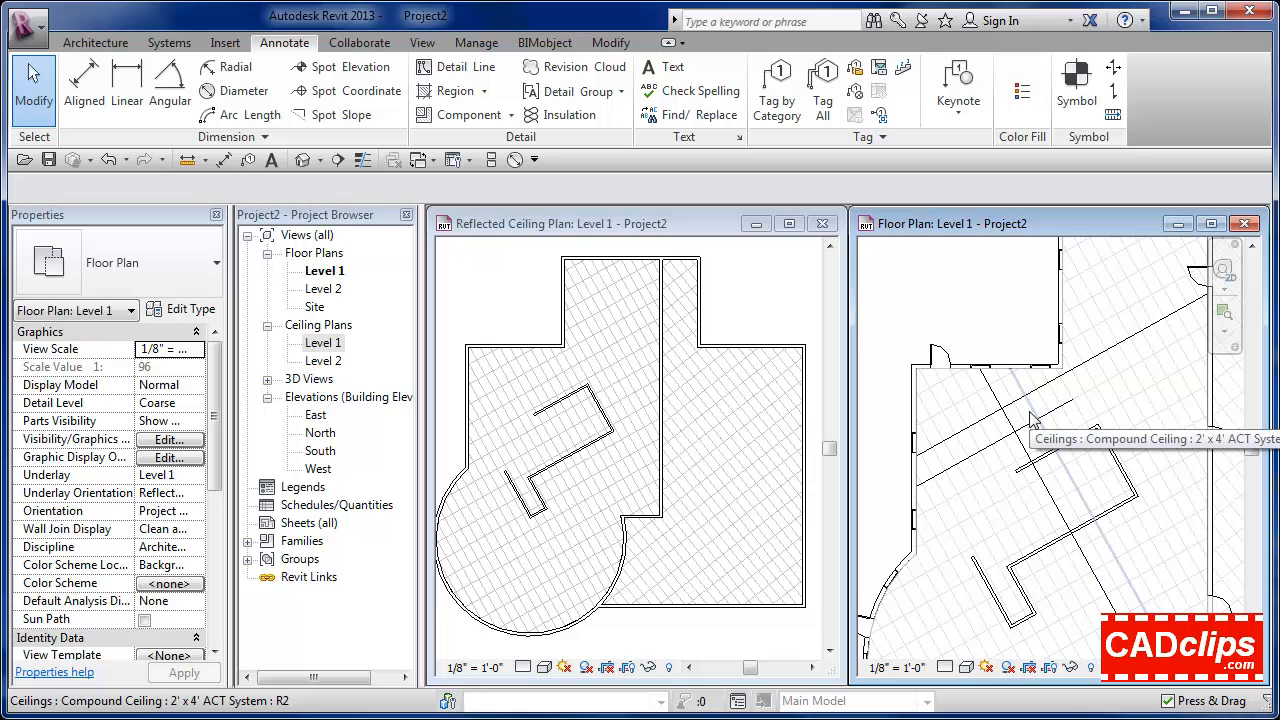
pyautogui.scroll(-2, 1045, 428)
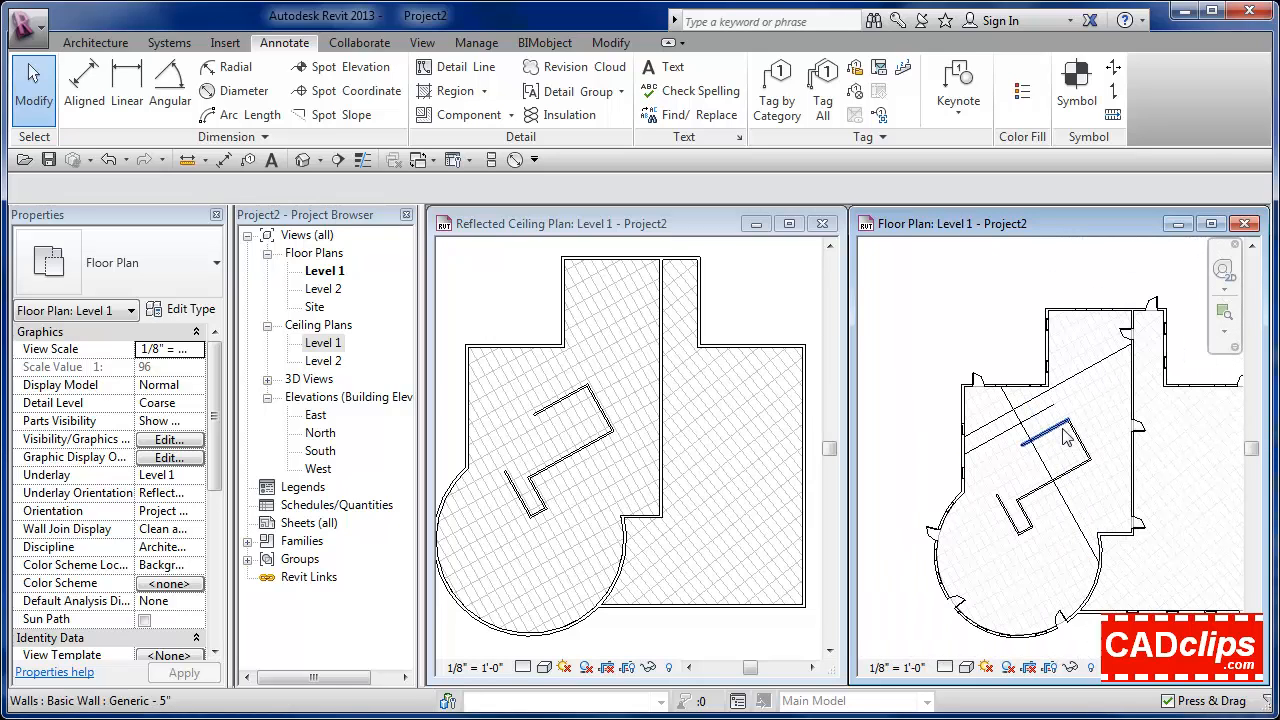
pyautogui.click(1062, 429)
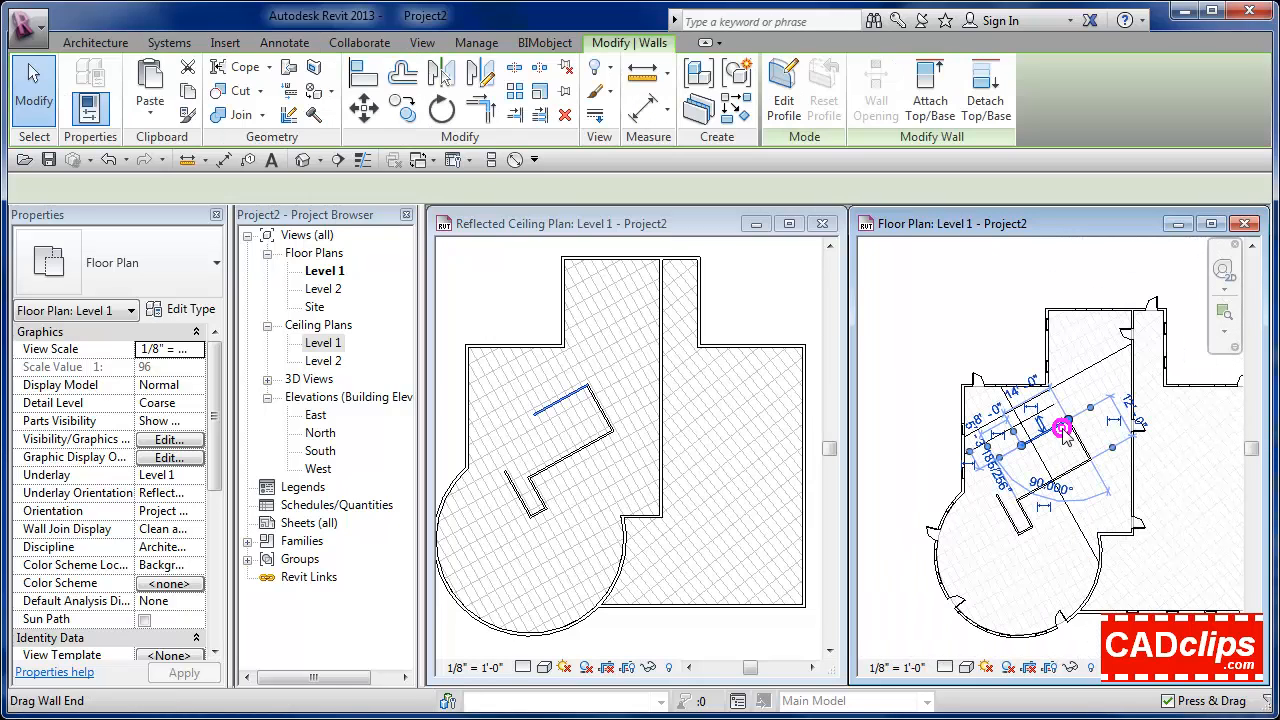
pyautogui.press('Delete')
pyautogui.click(1083, 452)
pyautogui.press('Delete')
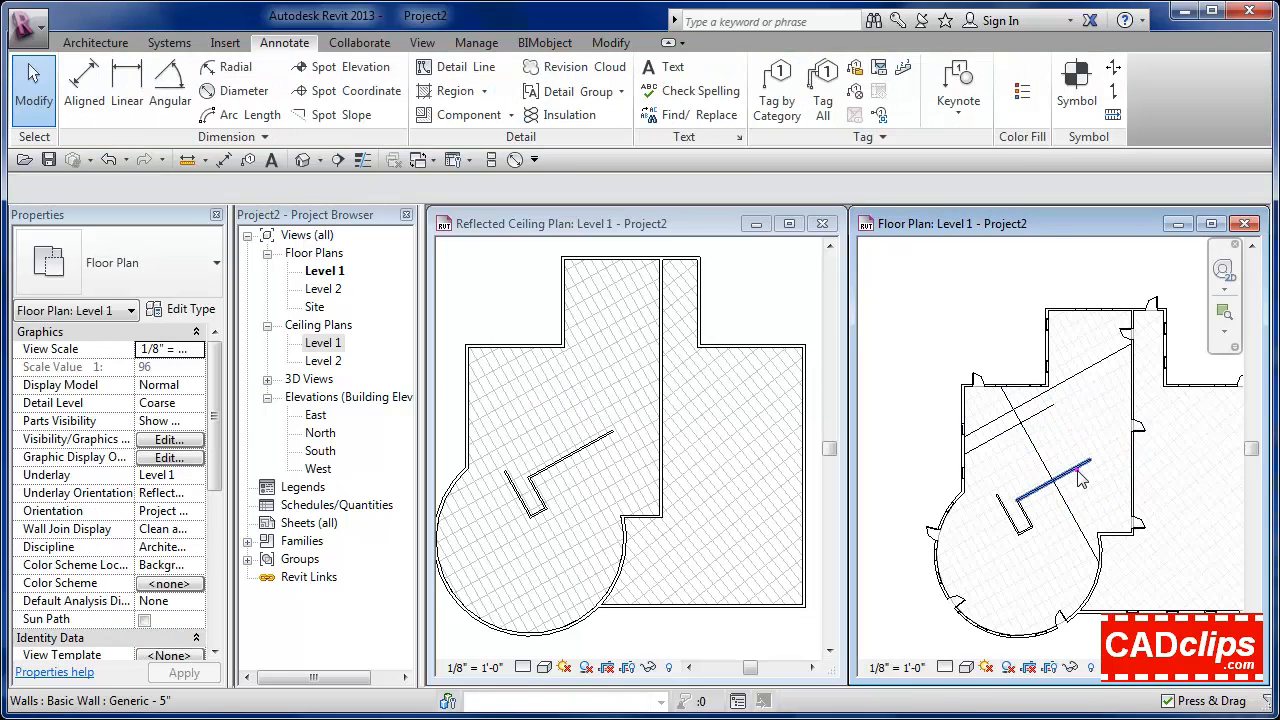
pyautogui.click(1078, 469)
pyautogui.press('Delete')
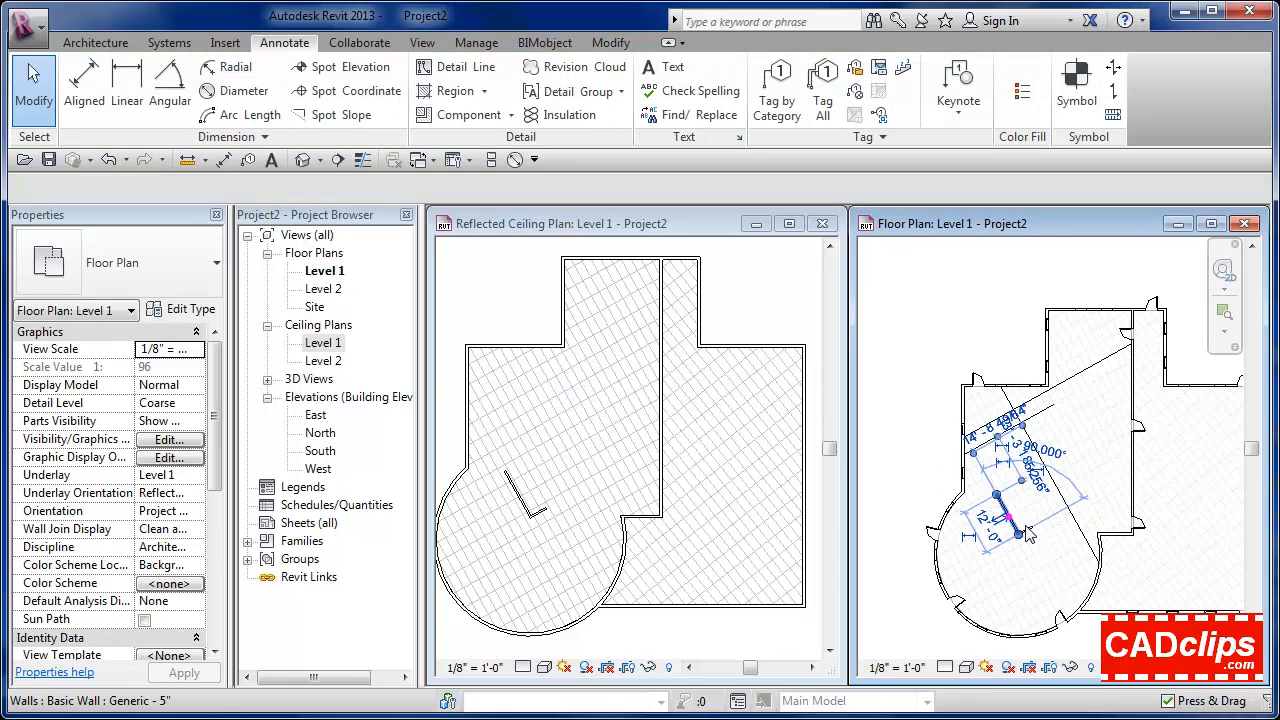
pyautogui.click(1030, 528)
pyautogui.press('Delete')
pyautogui.click(1062, 468)
pyautogui.press('Delete')
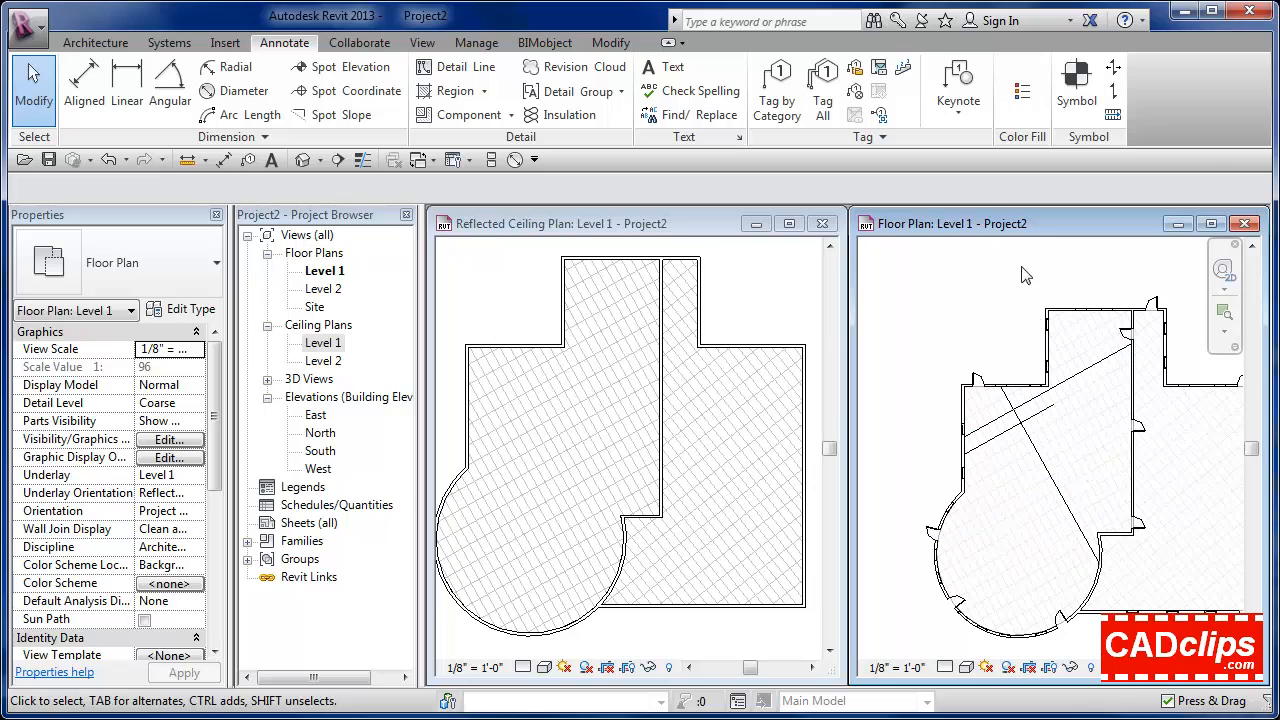
# Step: Place a Generic - 5" wall up to Level 2 by picking the shallow ceiling gridline just below the two parallel detail lines
pyautogui.click(92, 43)
pyautogui.click(83, 80)
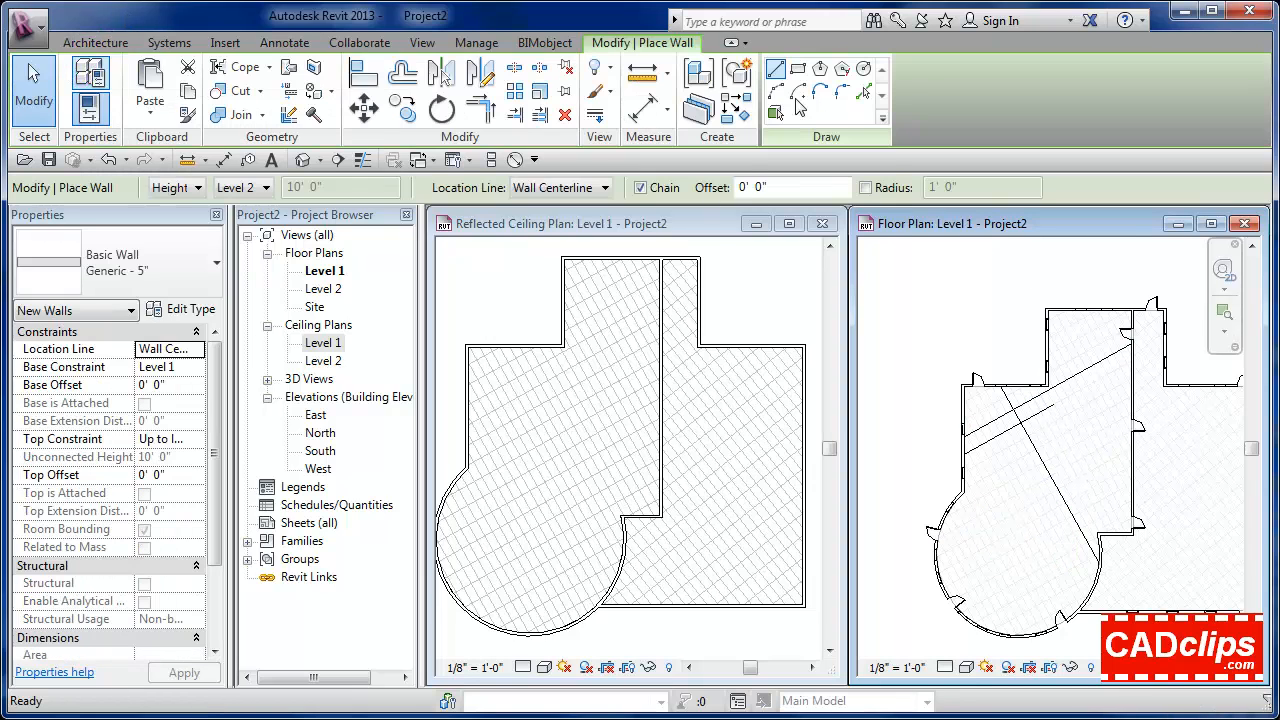
pyautogui.scroll(5, 990, 430)
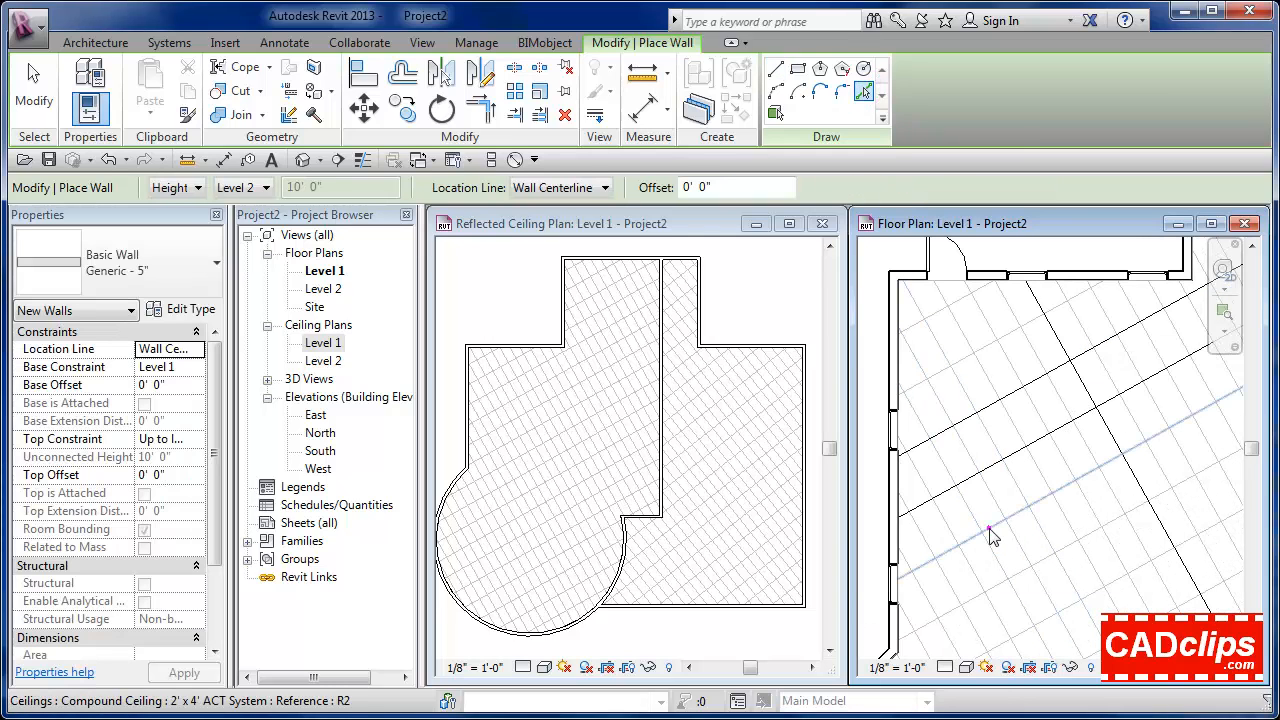
pyautogui.click(991, 528)
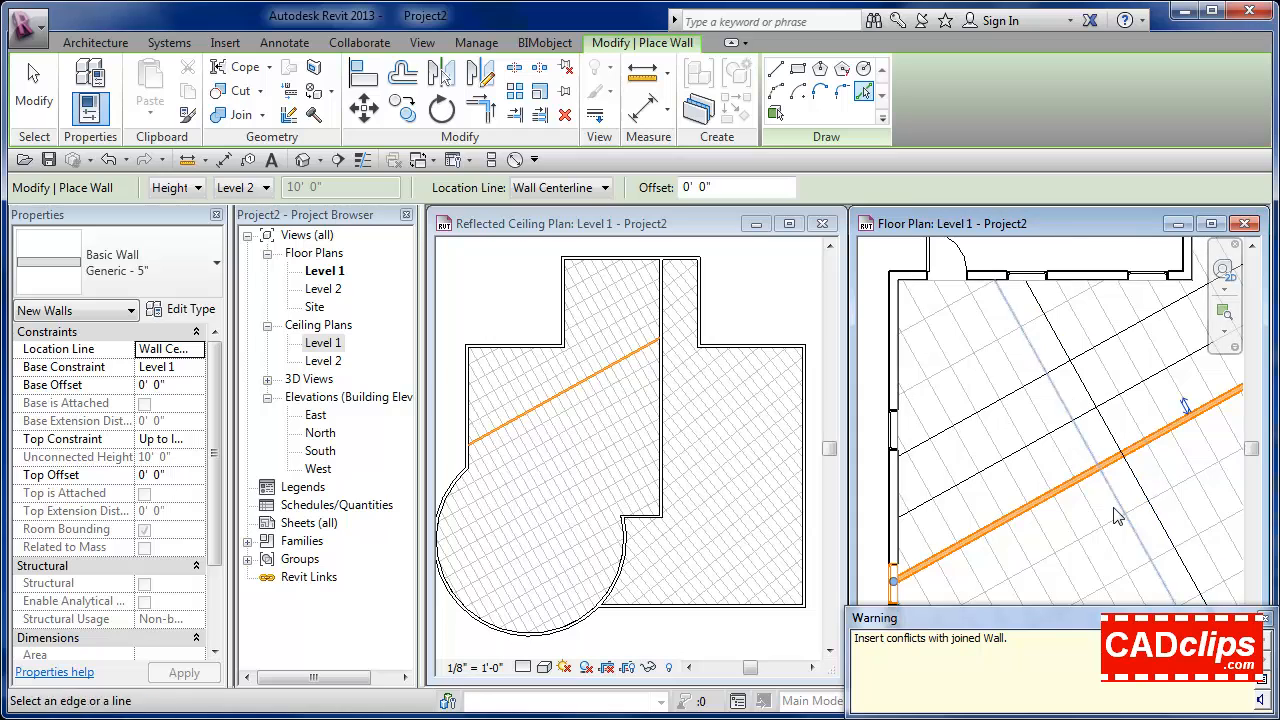
pyautogui.moveTo(1118, 516); pyautogui.dragTo(1104, 383, button='middle')
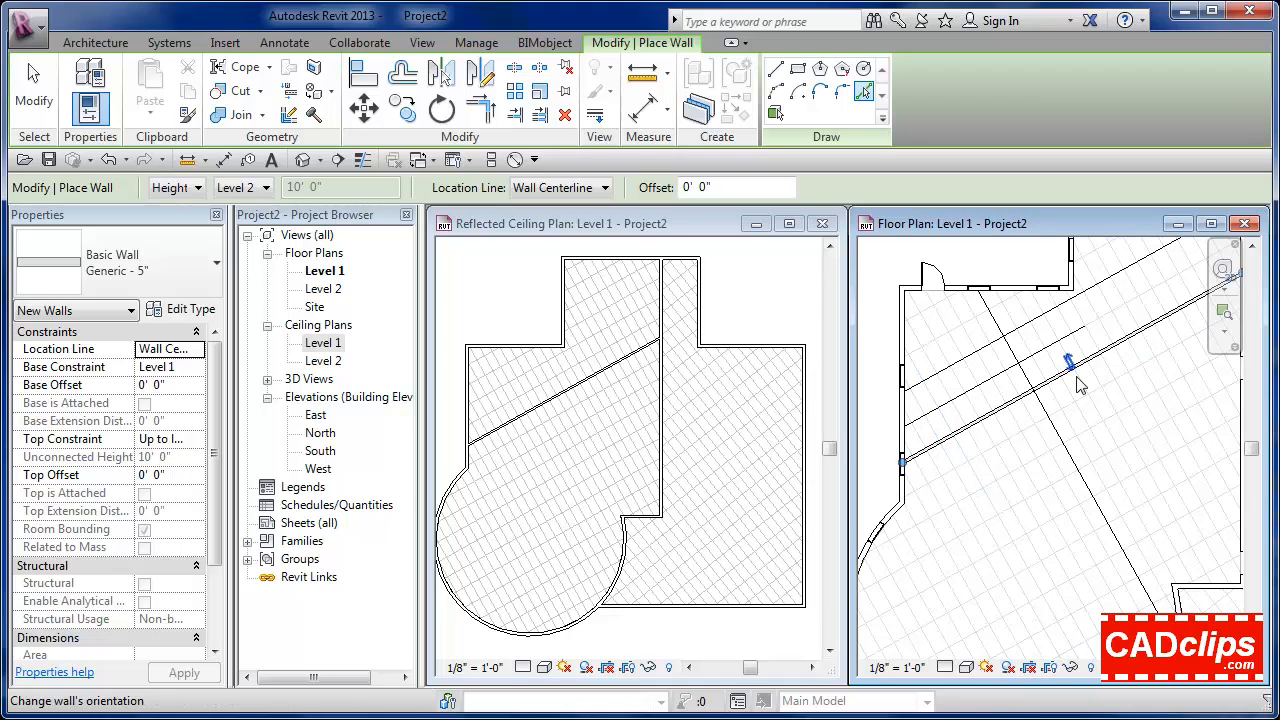
pyautogui.moveTo(1114, 437); pyautogui.dragTo(1092, 431, button='middle')
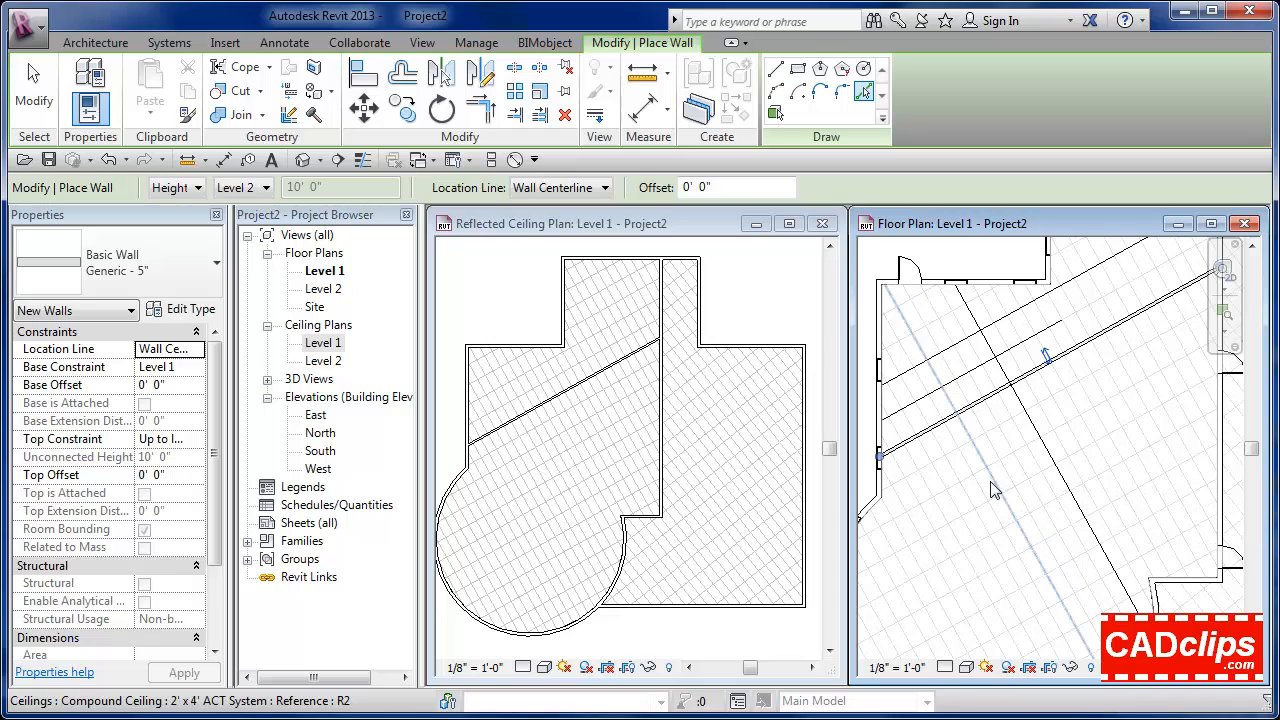
# Step: Place a Generic - 5" wall along the steep ceiling gridline running southeast from the western room's northwest corner
pyautogui.click(987, 484)
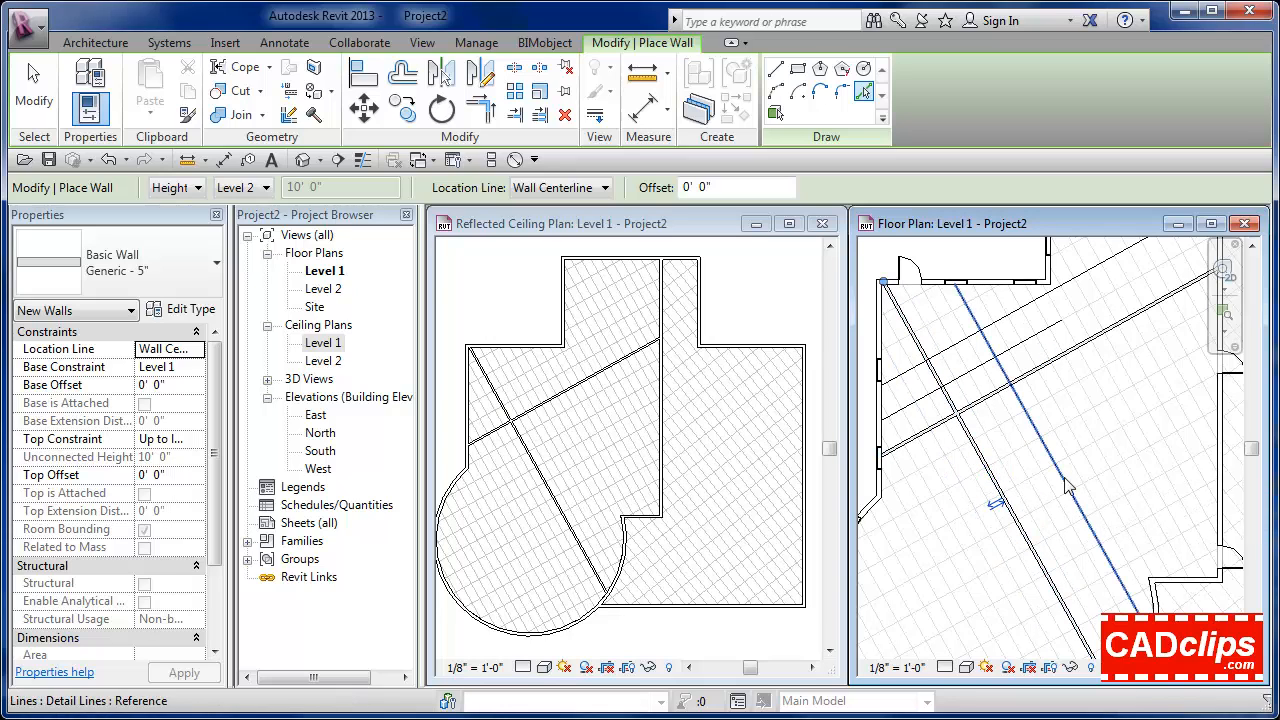
pyautogui.moveTo(1096, 527); pyautogui.dragTo(1083, 455, button='middle')
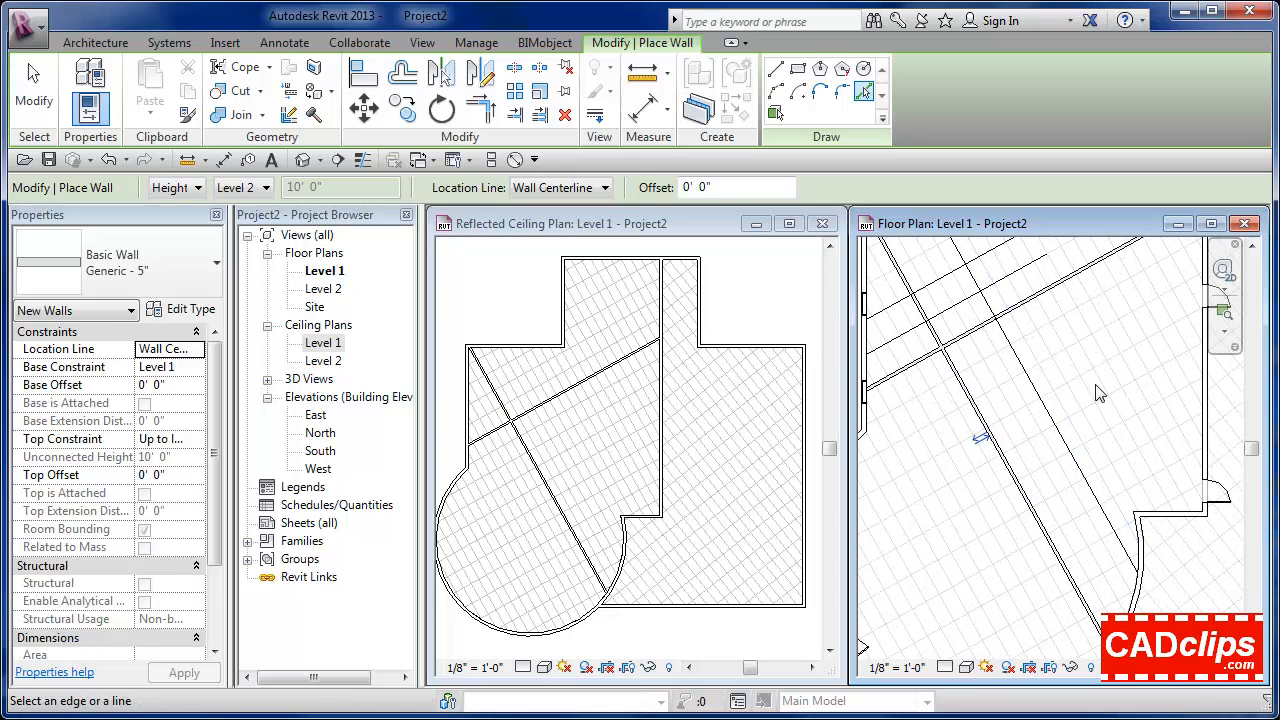
pyautogui.press('Escape')
pyautogui.press('Escape')
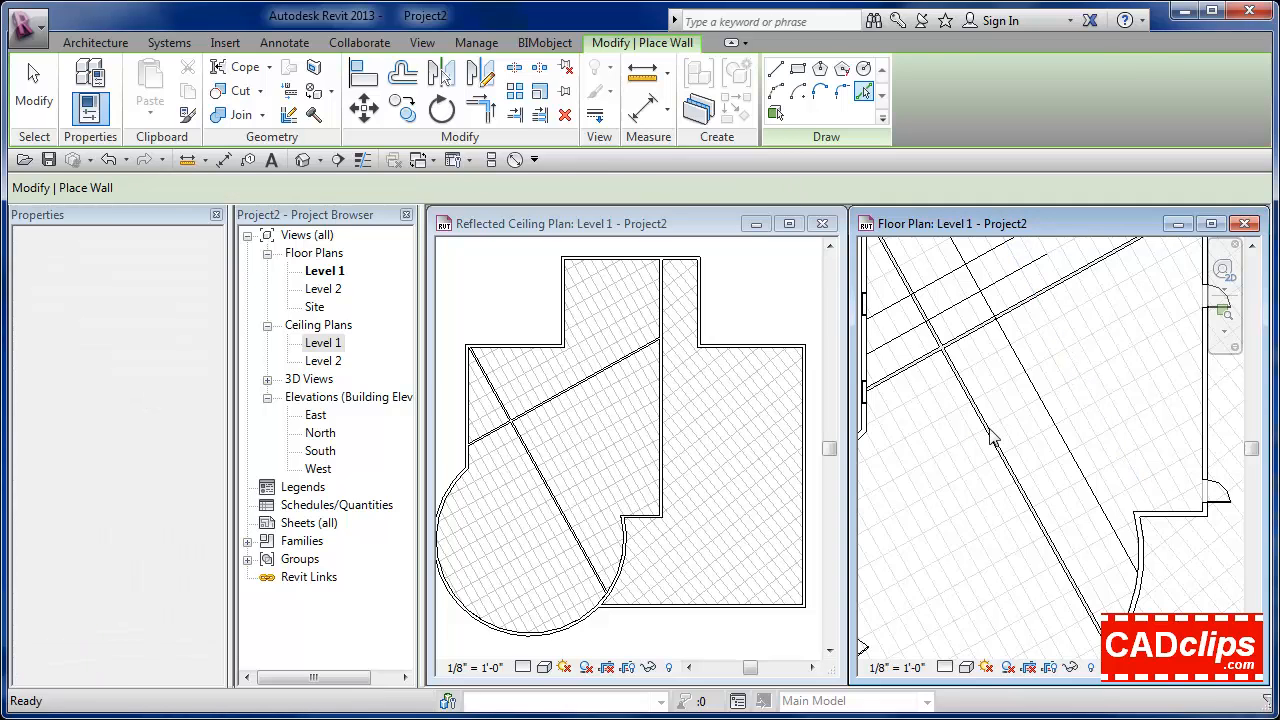
# Step: Align the steep wall's centerline with its ceiling gridline in the floor plan and lock the alignment
pyautogui.scroll(2, 1039, 438)
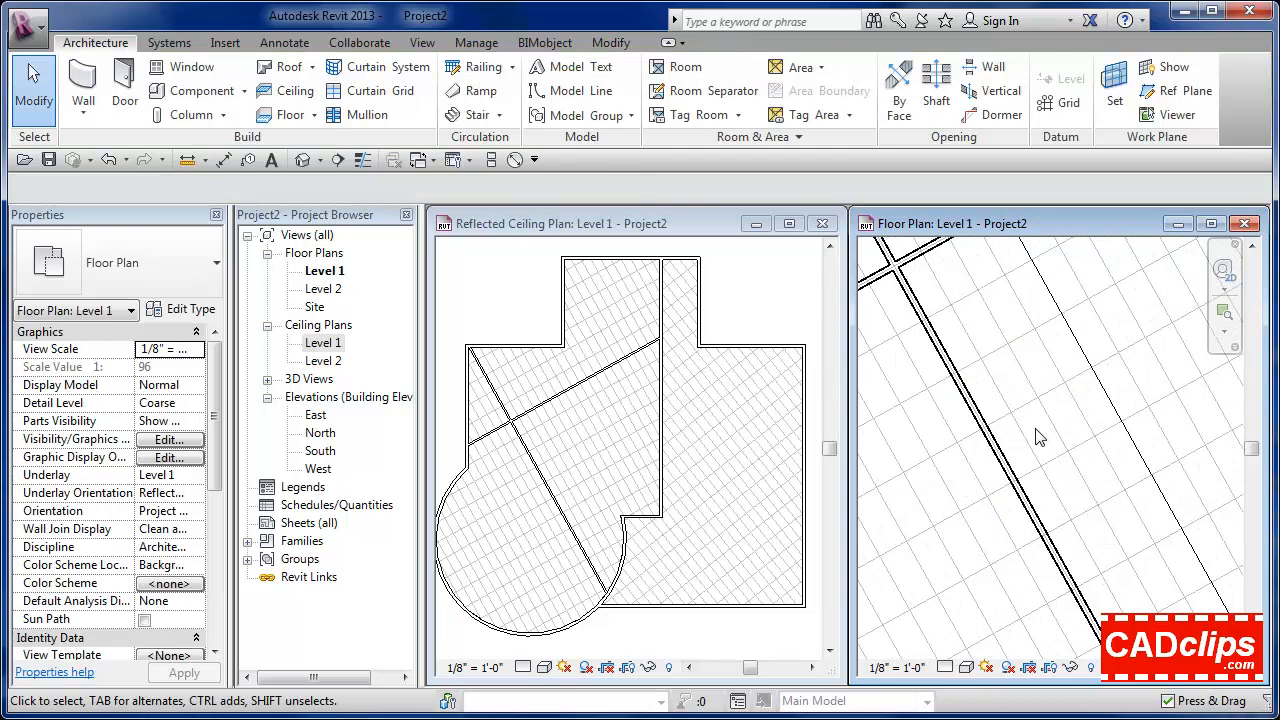
pyautogui.scroll(2, 1039, 438)
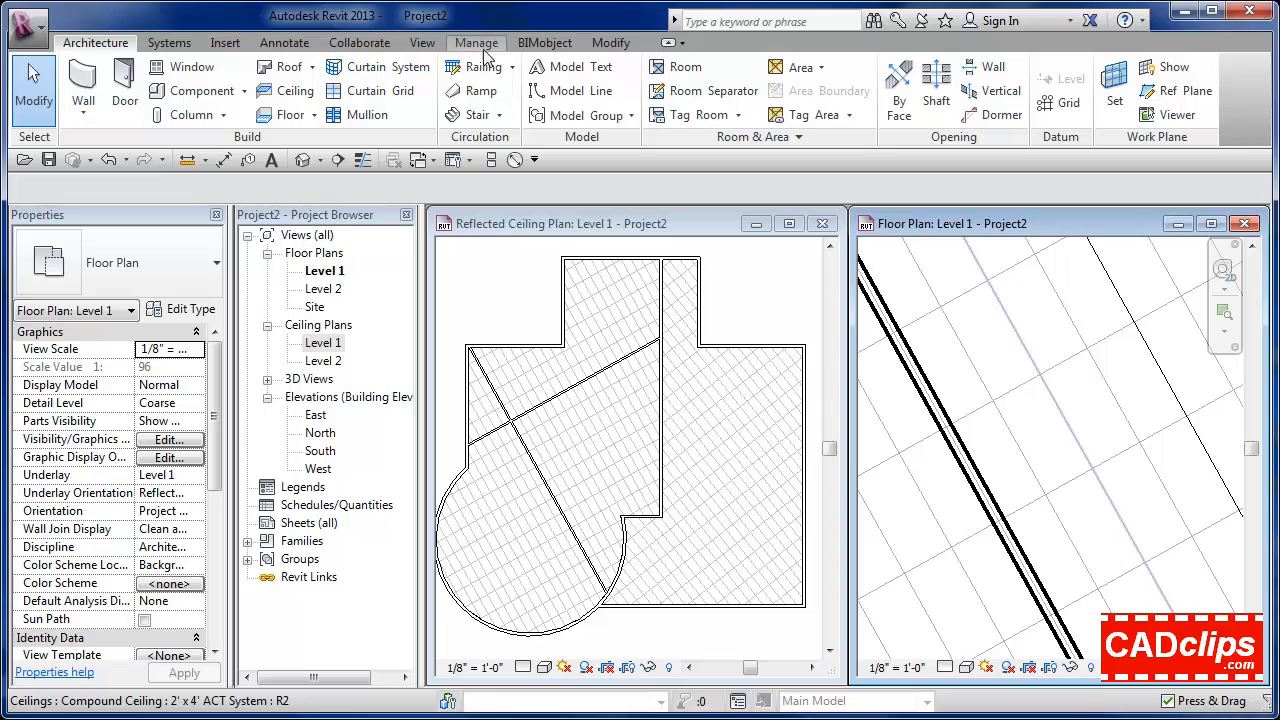
pyautogui.click(609, 44)
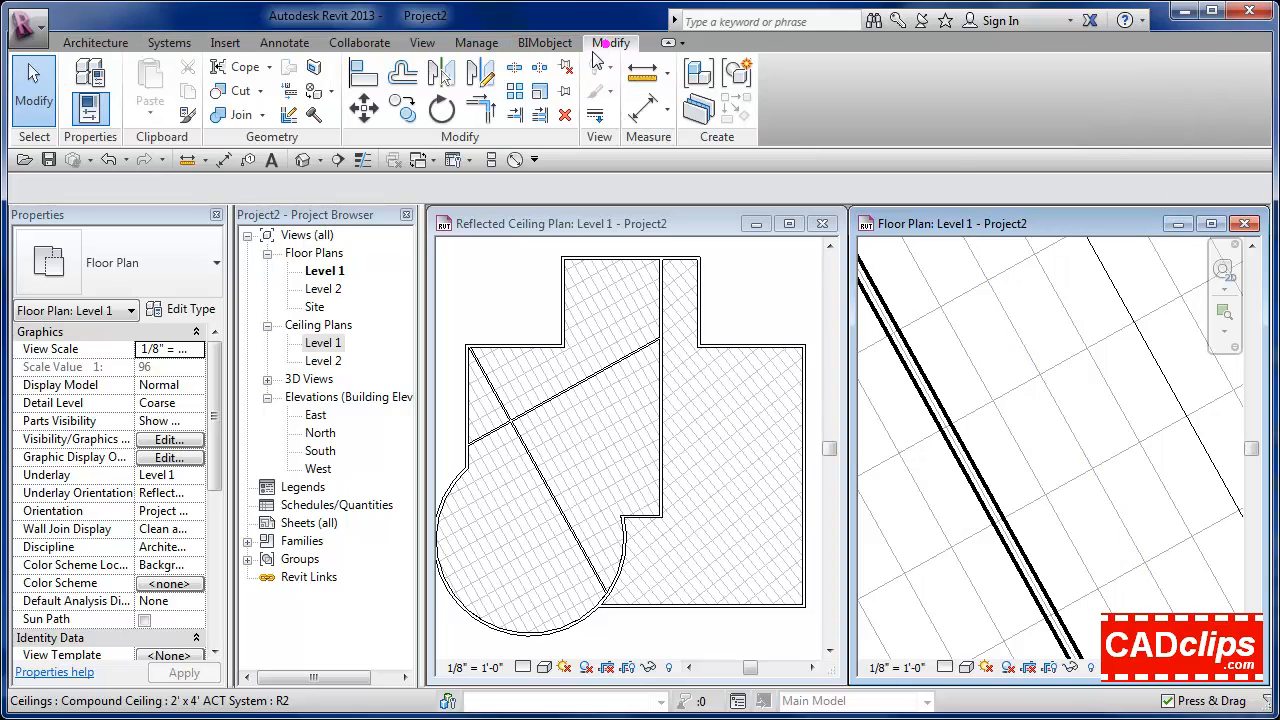
pyautogui.click(366, 76)
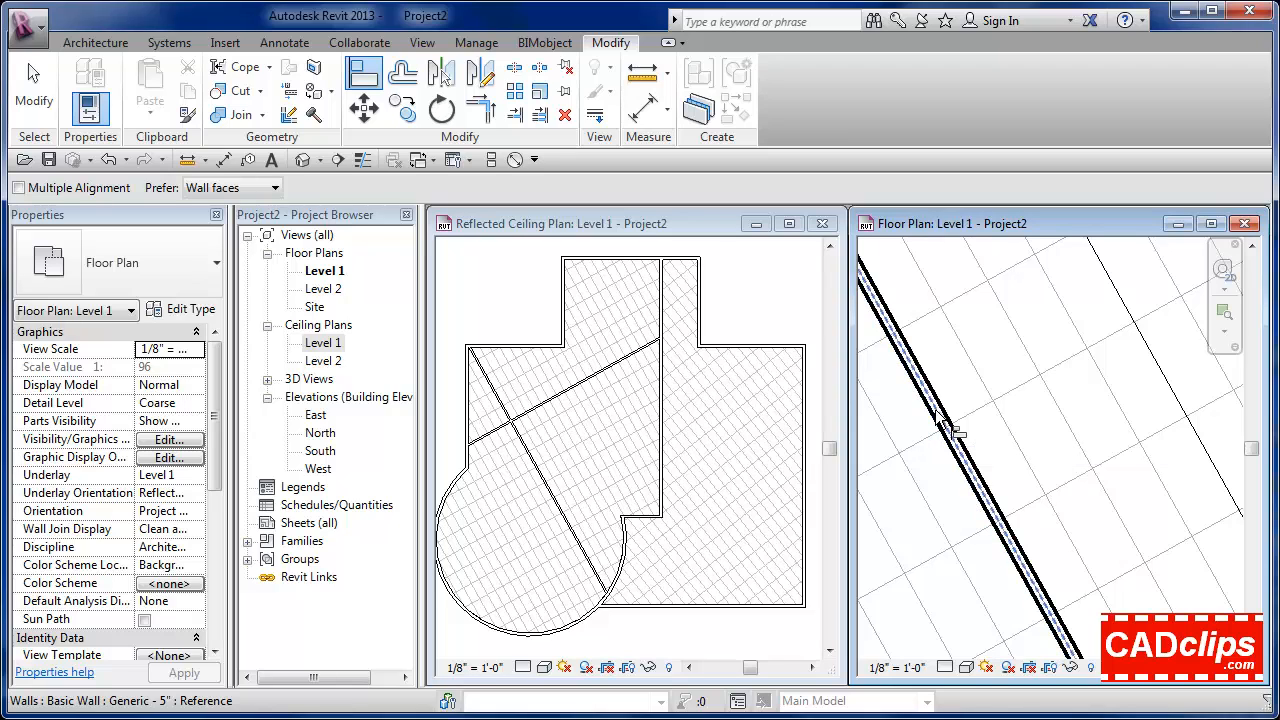
pyautogui.click(942, 424)
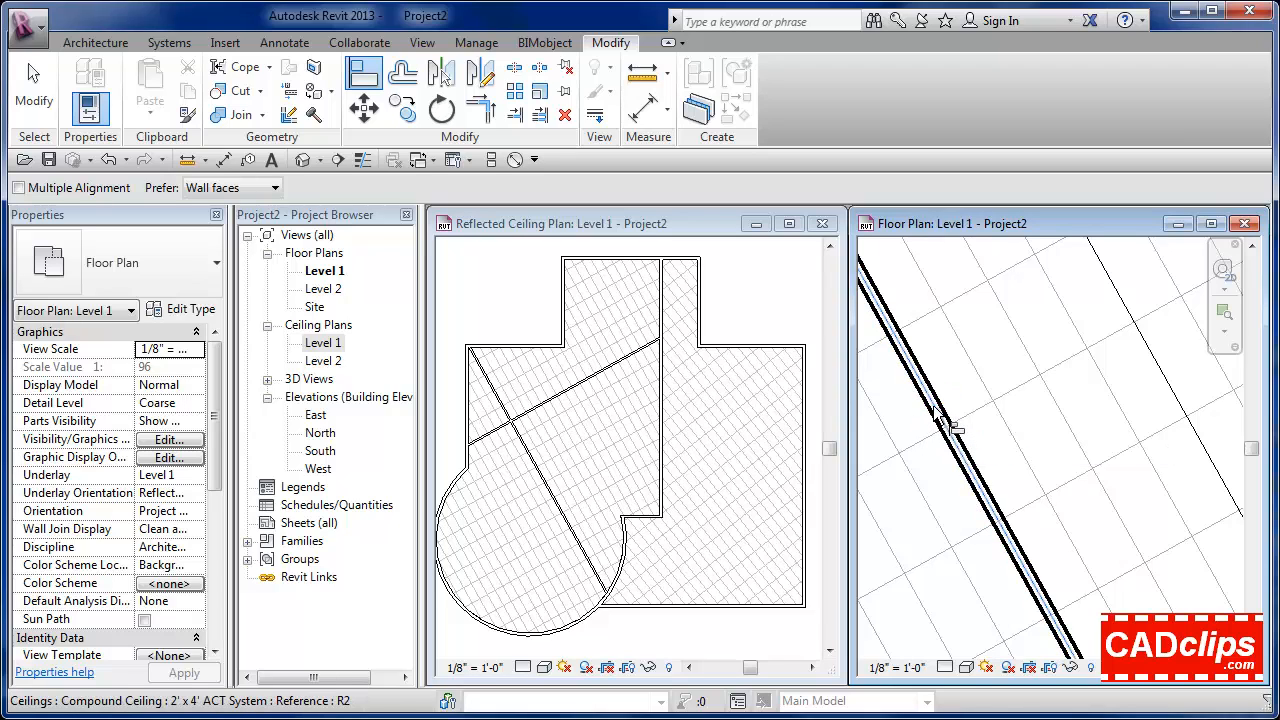
pyautogui.click(942, 424)
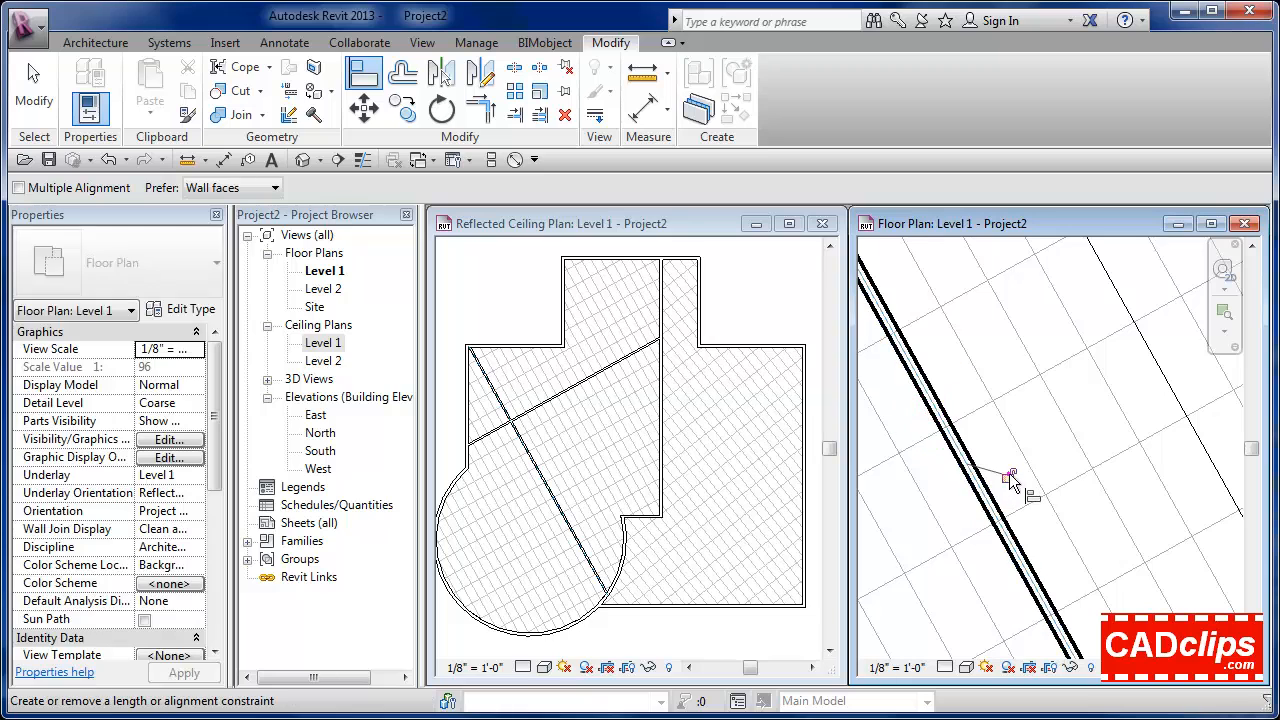
pyautogui.scroll(-5, 975, 440)
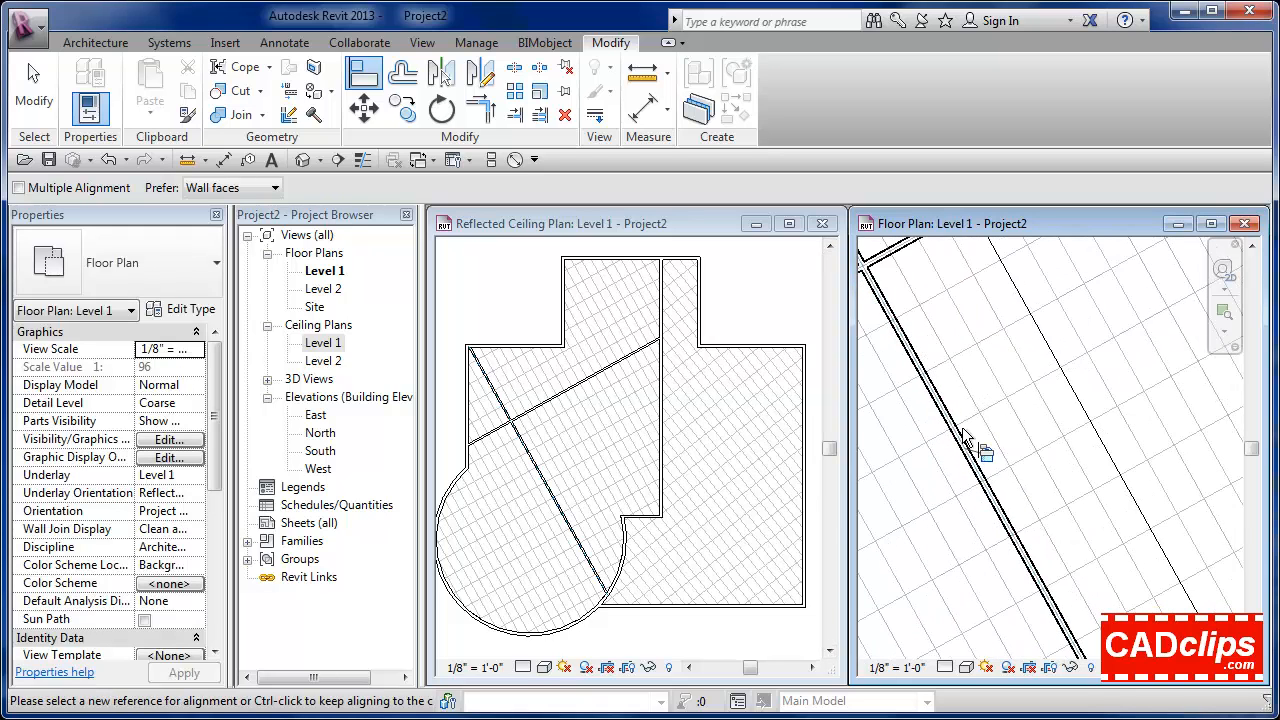
pyautogui.moveTo(975, 440); pyautogui.dragTo(1115, 420, button='middle')
pyautogui.press('Escape')
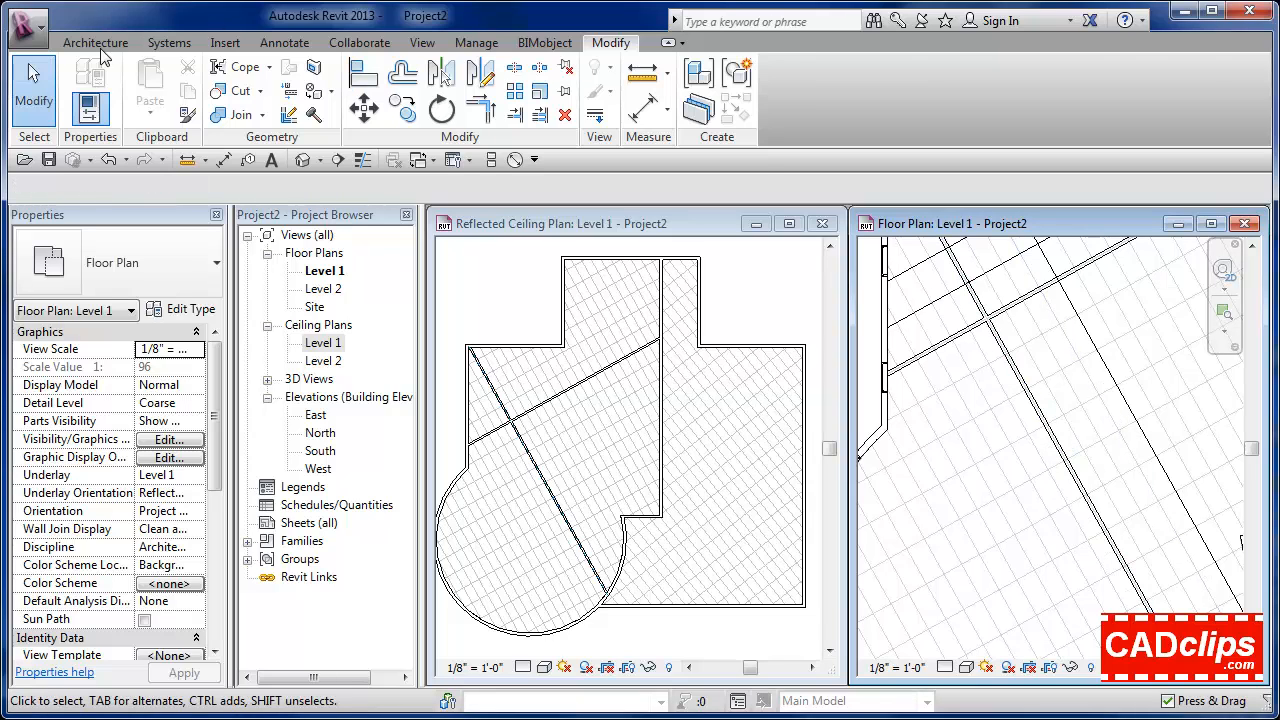
# Step: Draw two separate 8' Generic - 5" walls west of the steep wall, one along a shallow gridline and one along a steep gridline, locked to the grid
pyautogui.click(97, 43)
pyautogui.click(84, 82)
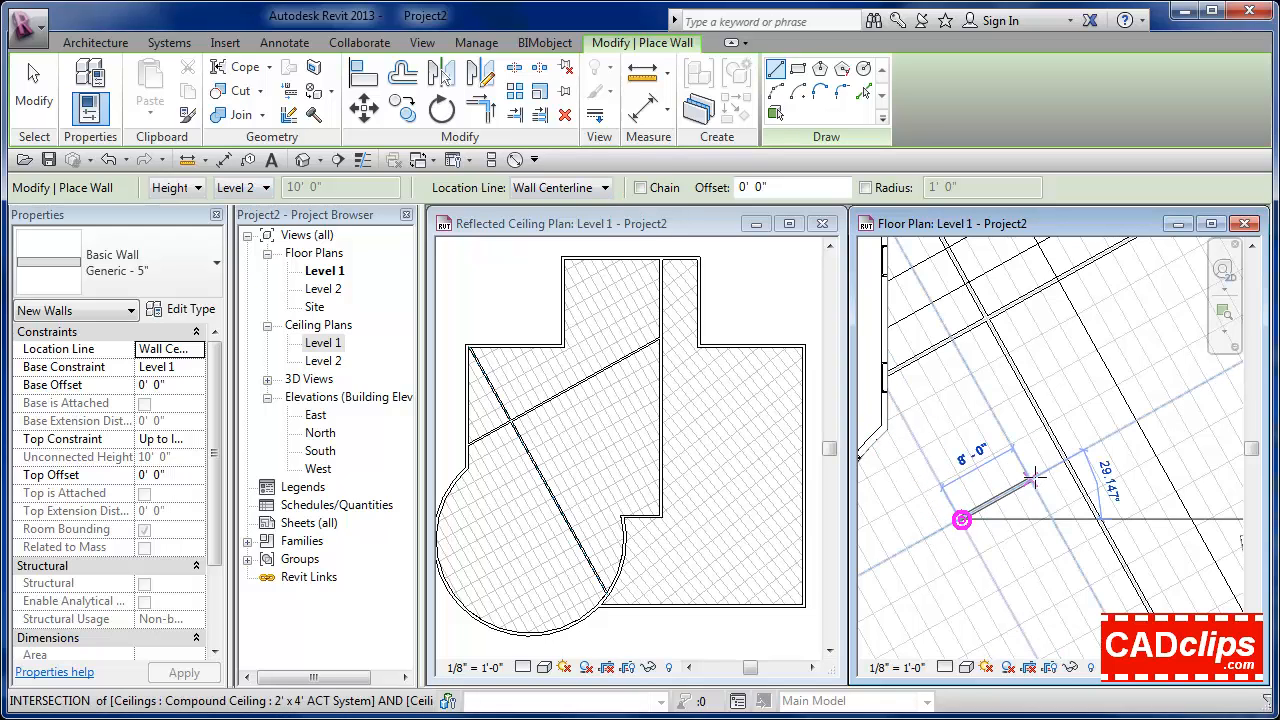
pyautogui.click(961, 518)
pyautogui.click(1035, 480)
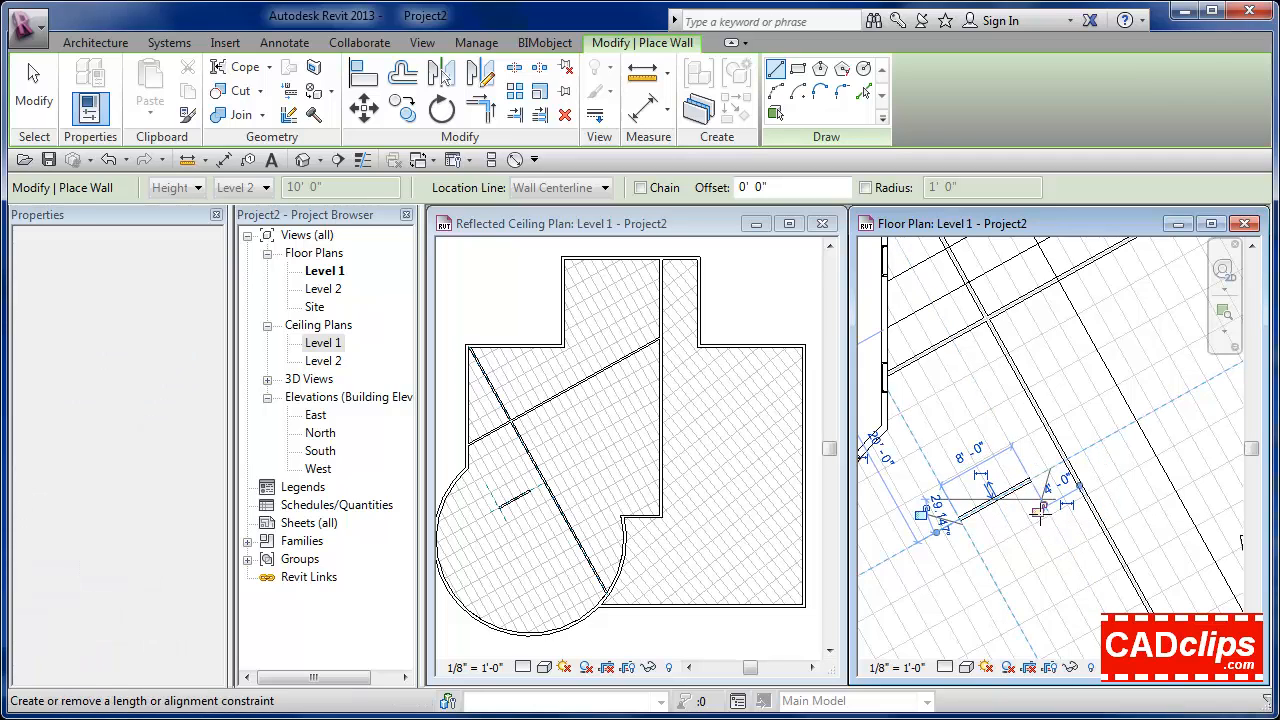
pyautogui.click(1013, 537)
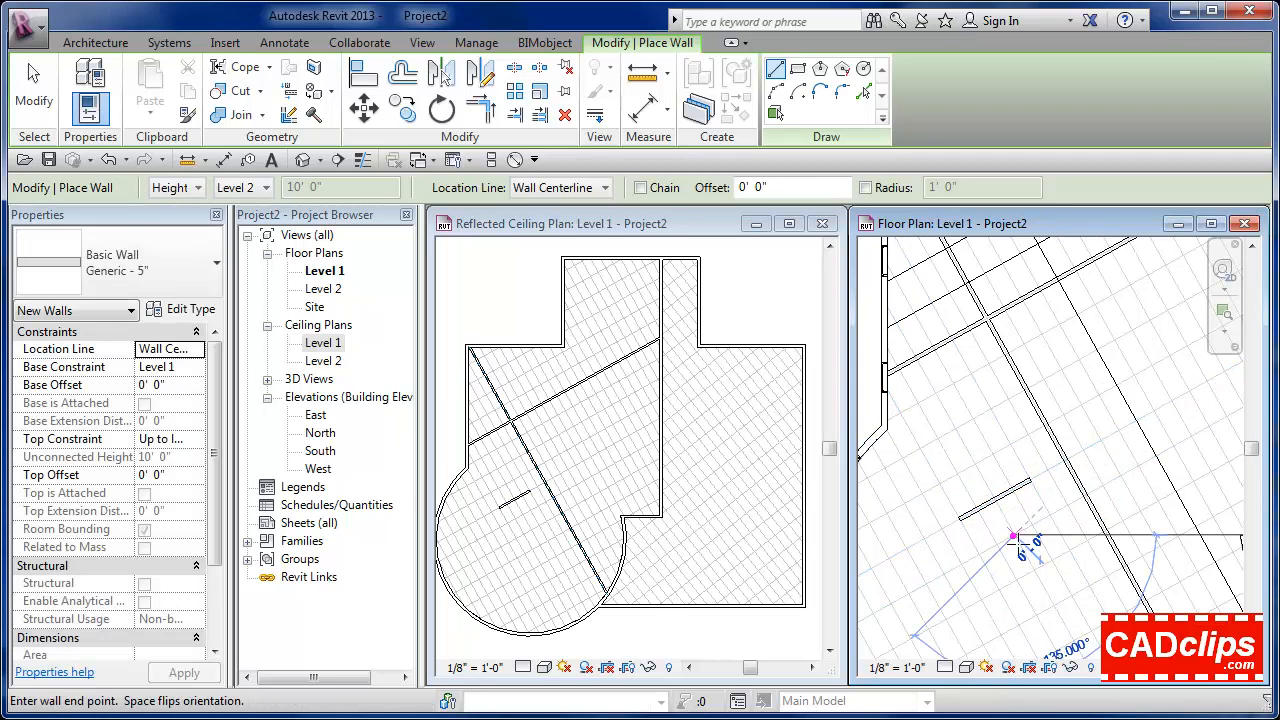
pyautogui.click(1057, 607)
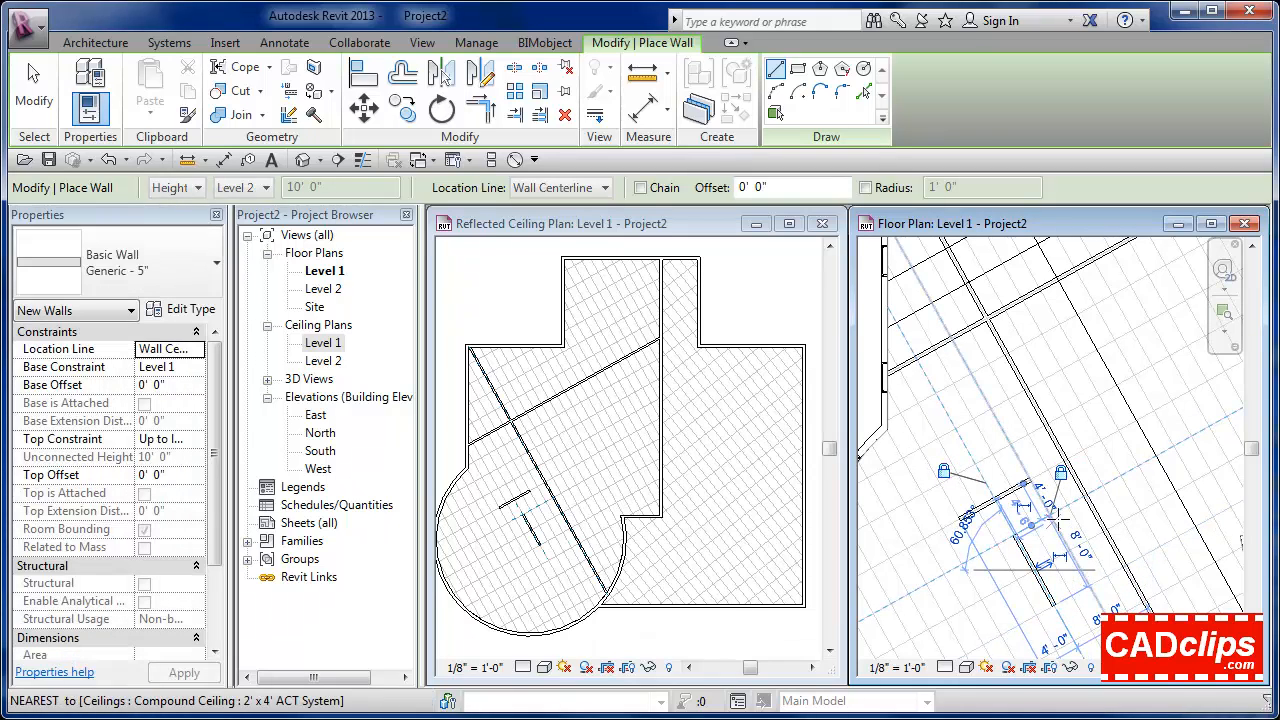
pyautogui.press('Escape')
pyautogui.press('Escape')
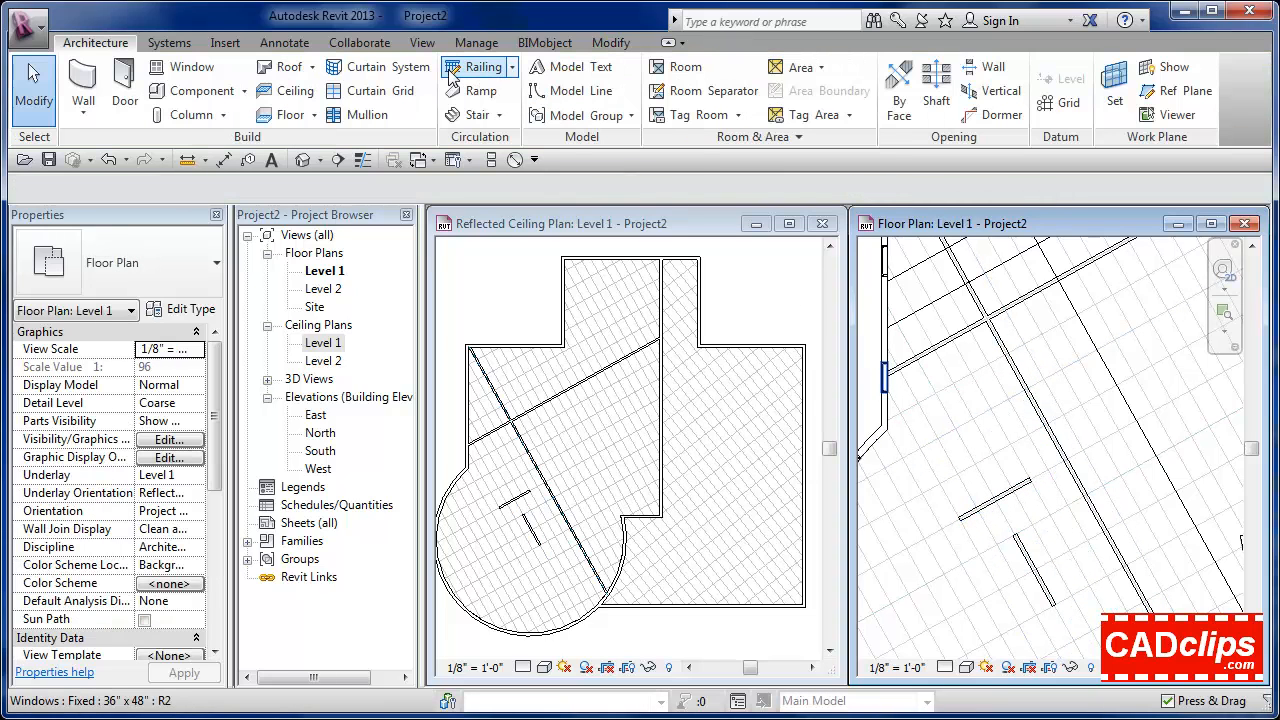
# Step: Select the western room's ceiling in the reflected ceiling plan and nudge it up and back down to test the locked elements
pyautogui.scroll(-5, 1050, 480)
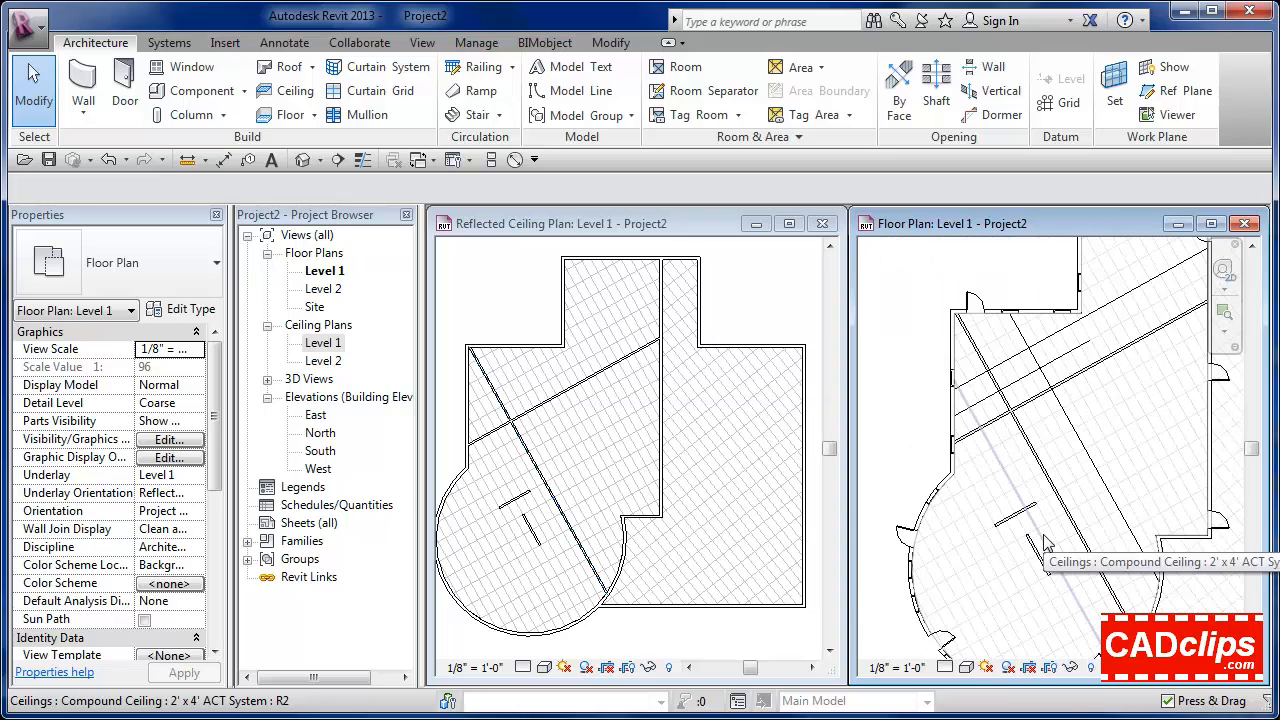
pyautogui.moveTo(1063, 543); pyautogui.dragTo(1073, 533, button='middle')
pyautogui.click(566, 431)
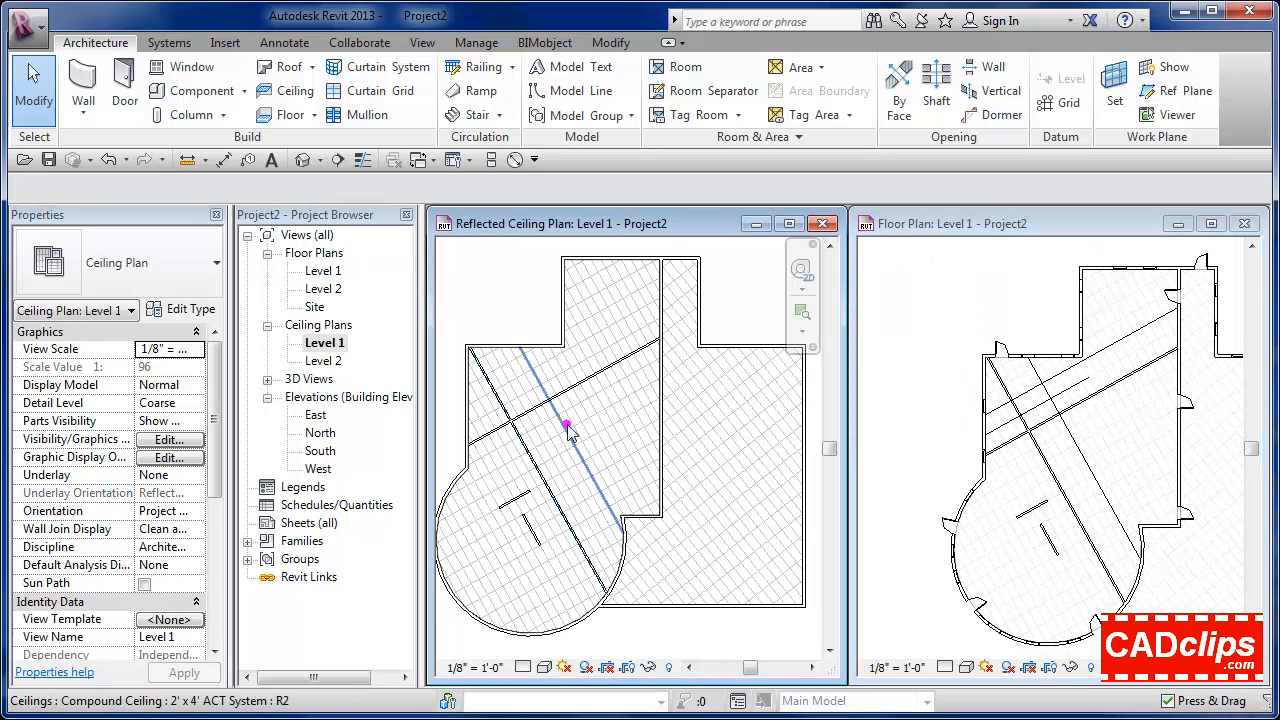
pyautogui.click(578, 436)
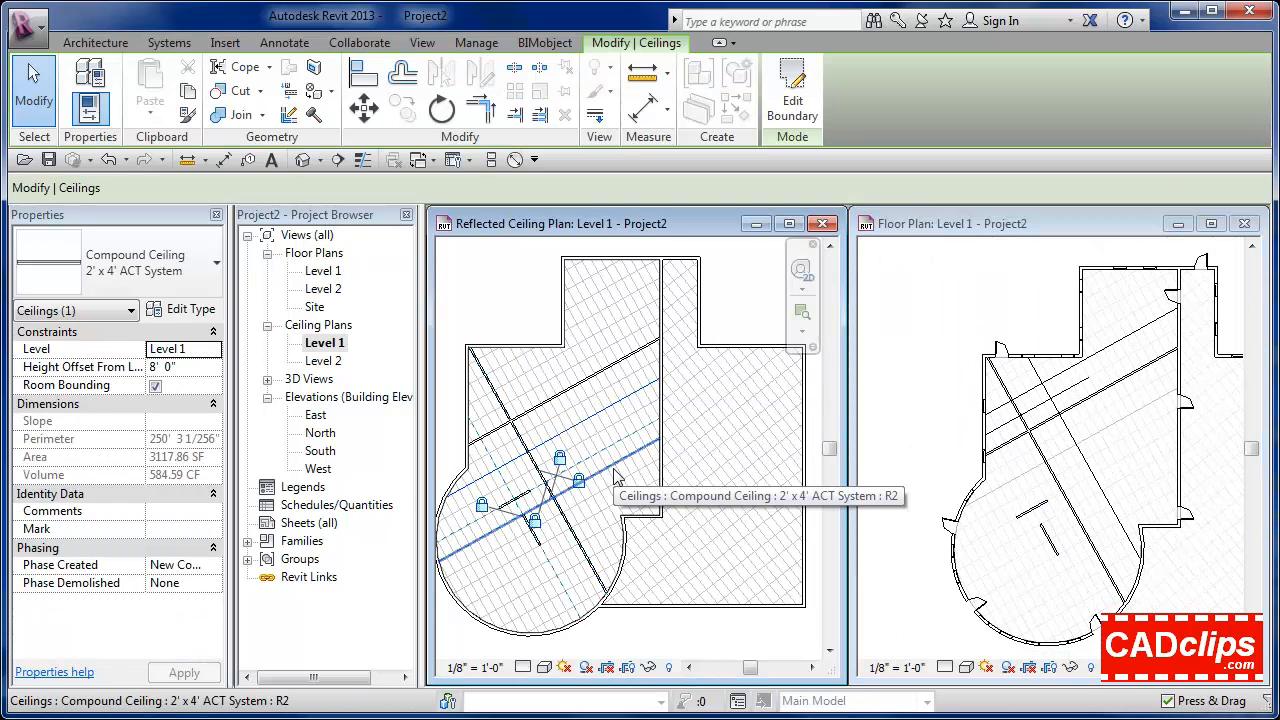
pyautogui.press('Up')
pyautogui.press('Up')
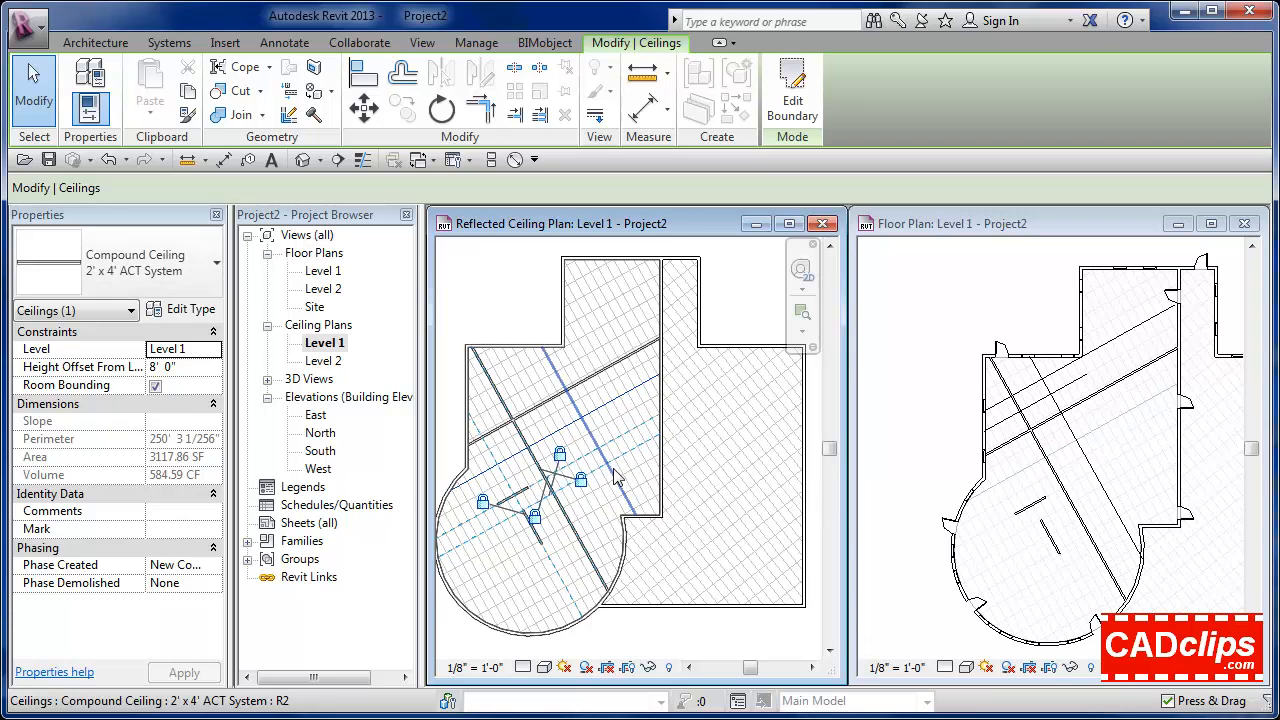
pyautogui.press('Down')
pyautogui.press('Down')
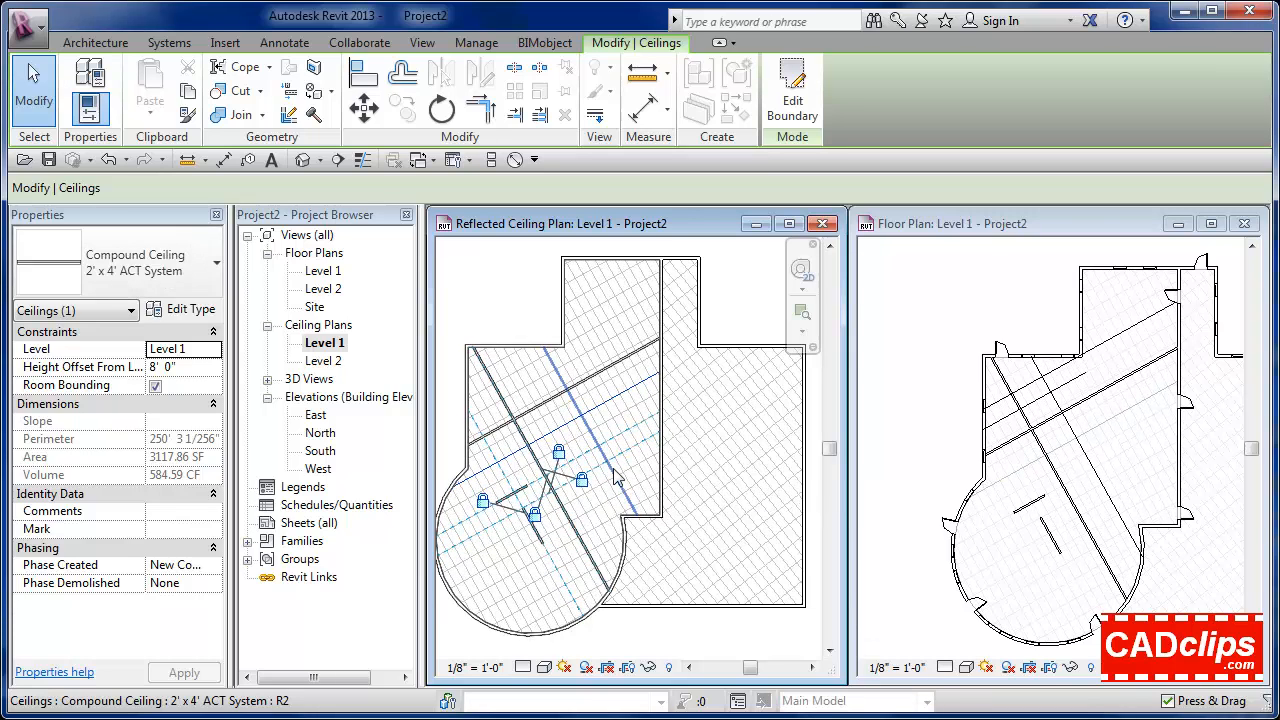
pyautogui.press('Down')
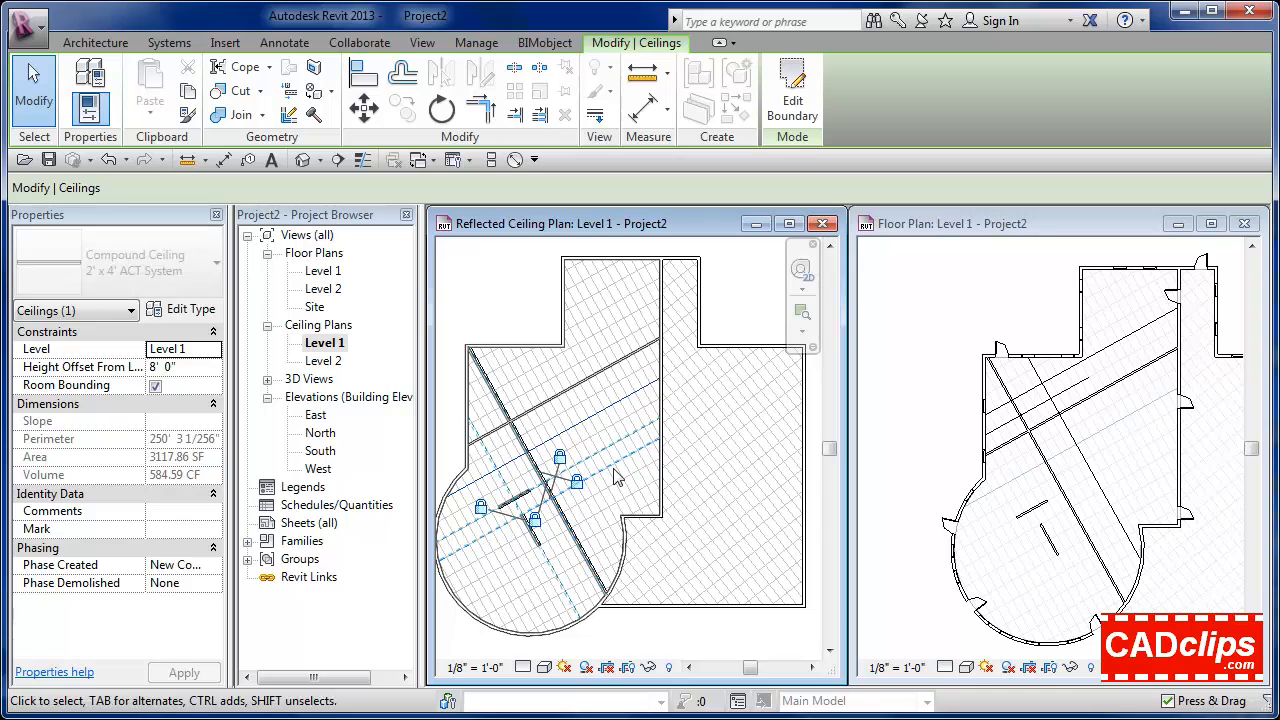
# Step: Nudge the selected western ceiling to the left and back to the right
pyautogui.press('Left')
pyautogui.press('Left')
pyautogui.press('Left')
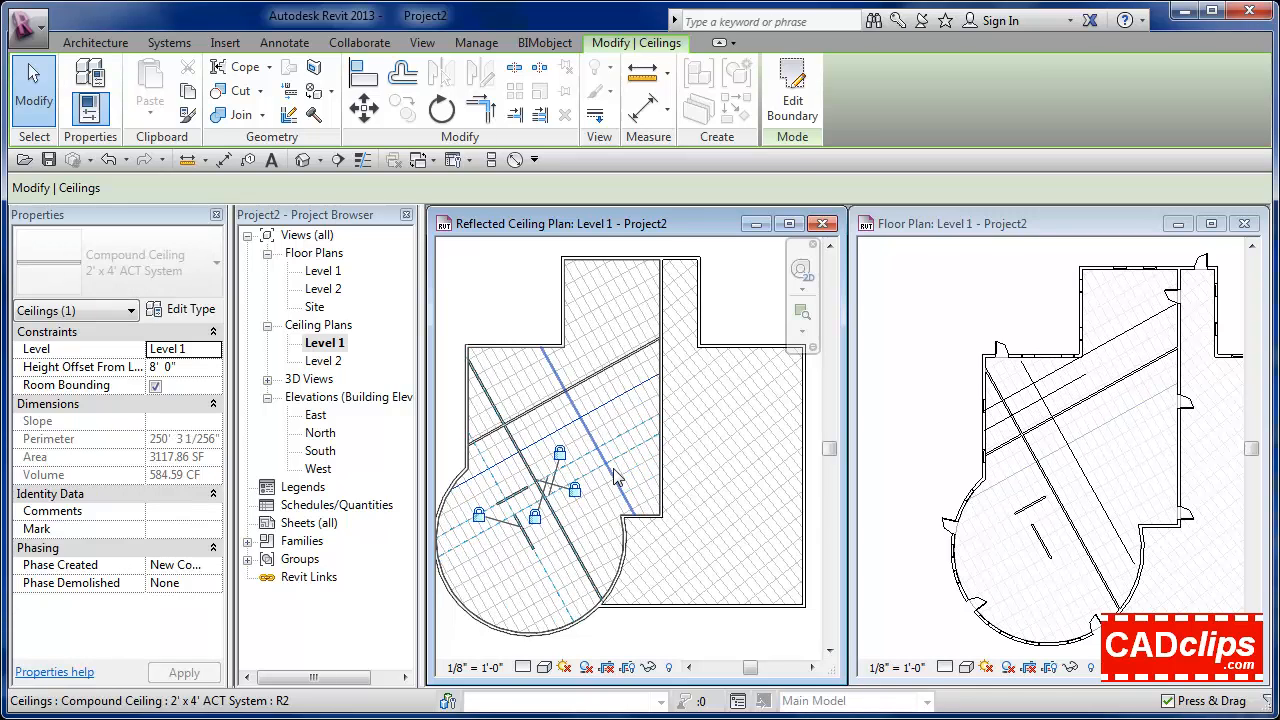
pyautogui.press('Right')
pyautogui.press('Right')
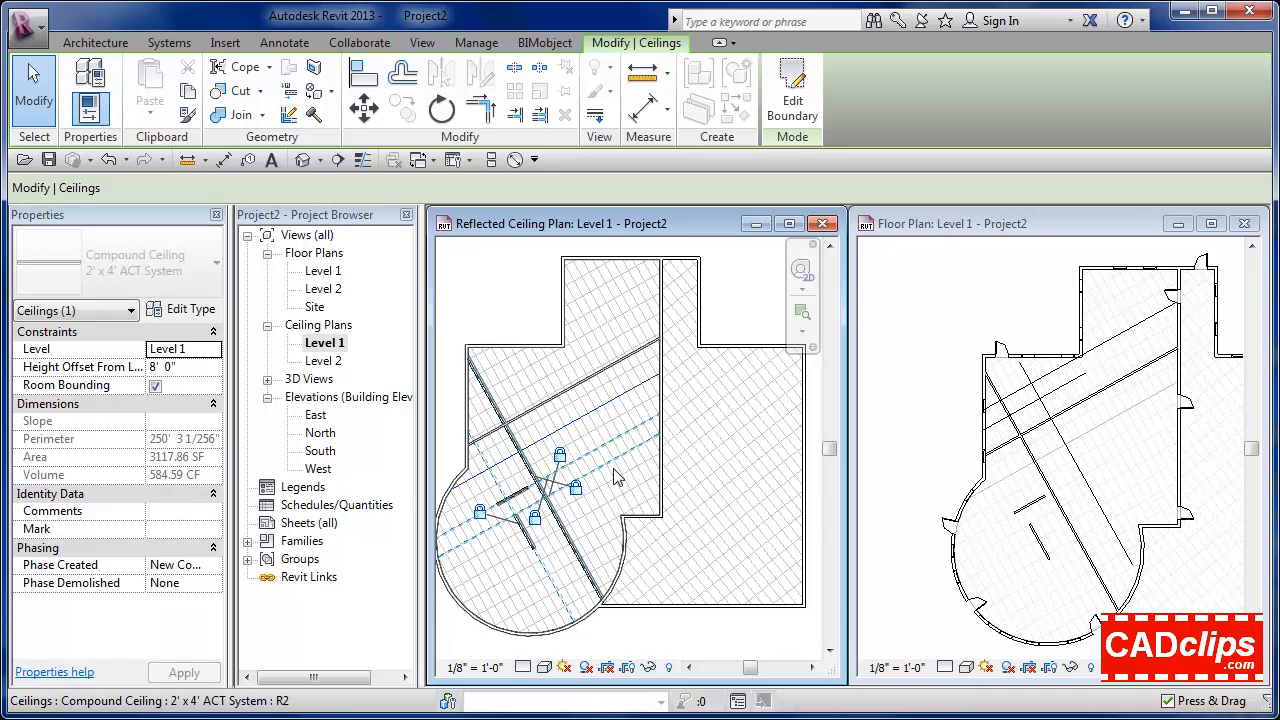
# Step: Inspect the selected ceiling's constraints in the Level 1 floor plan, deselect it, and set the view's underlay to None
pyautogui.click(1040, 312)
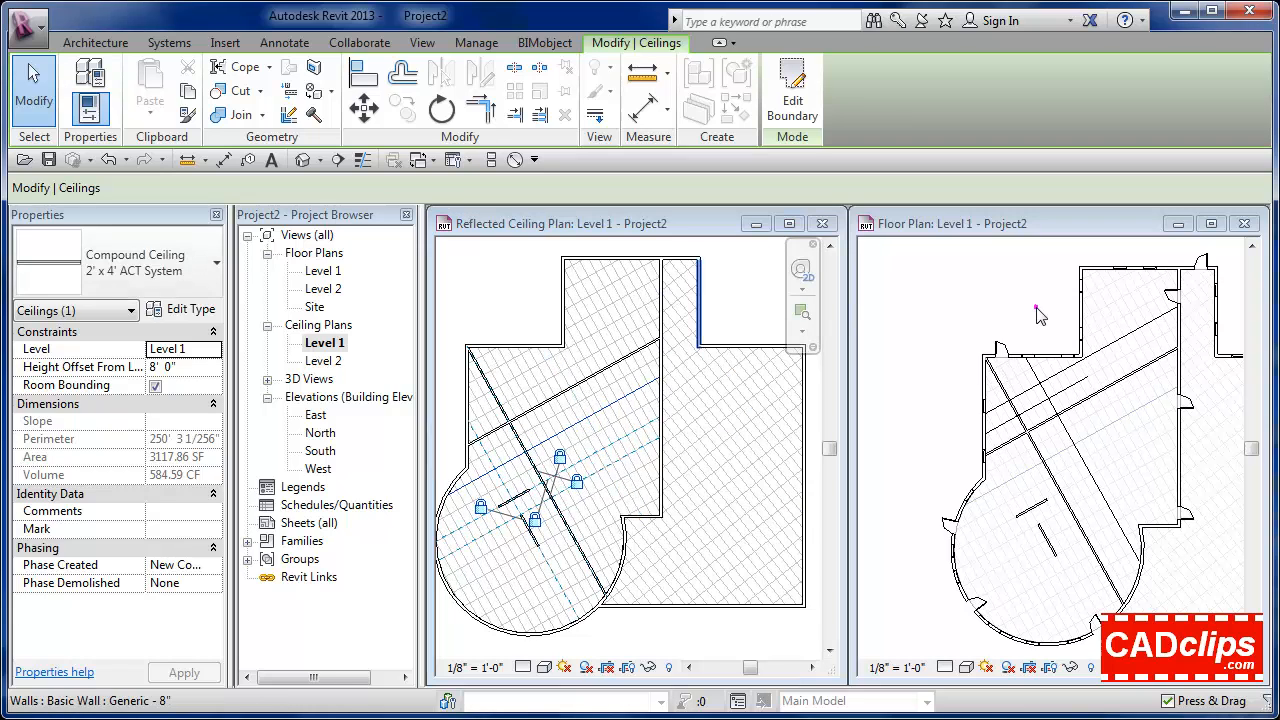
pyautogui.scroll(2, 1064, 440)
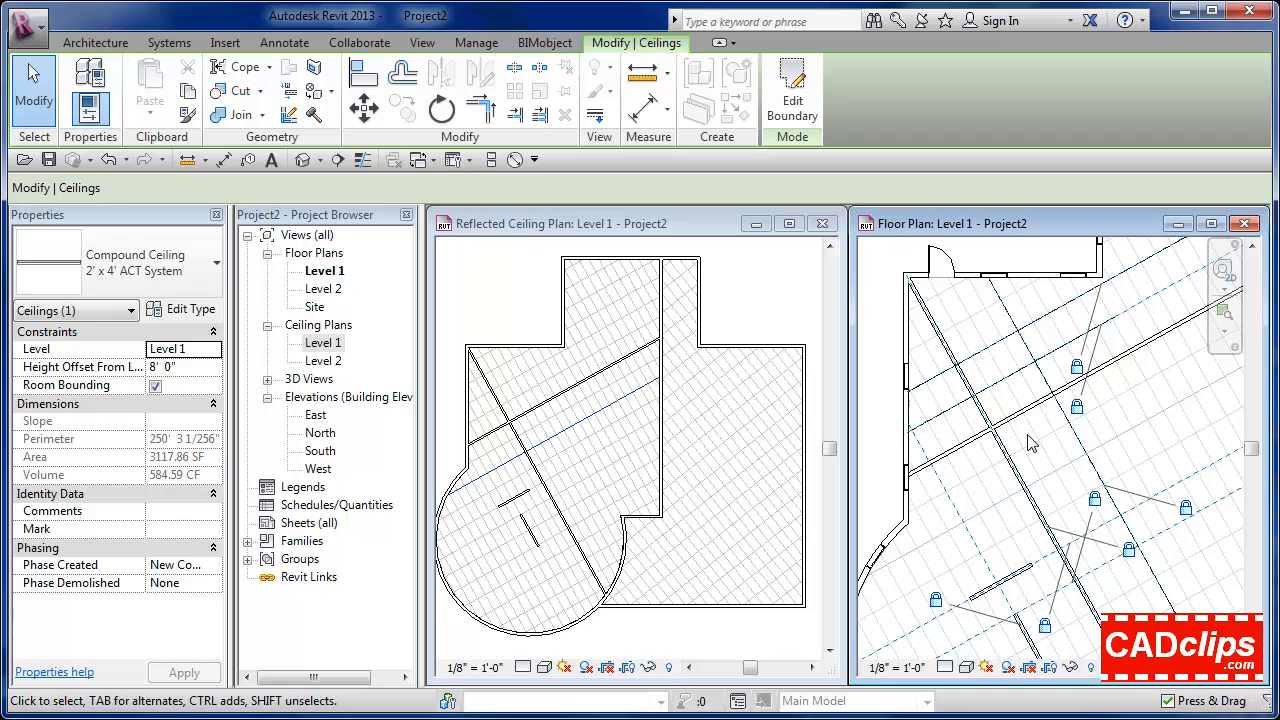
pyautogui.scroll(-2, 1033, 430)
pyautogui.click(1006, 316)
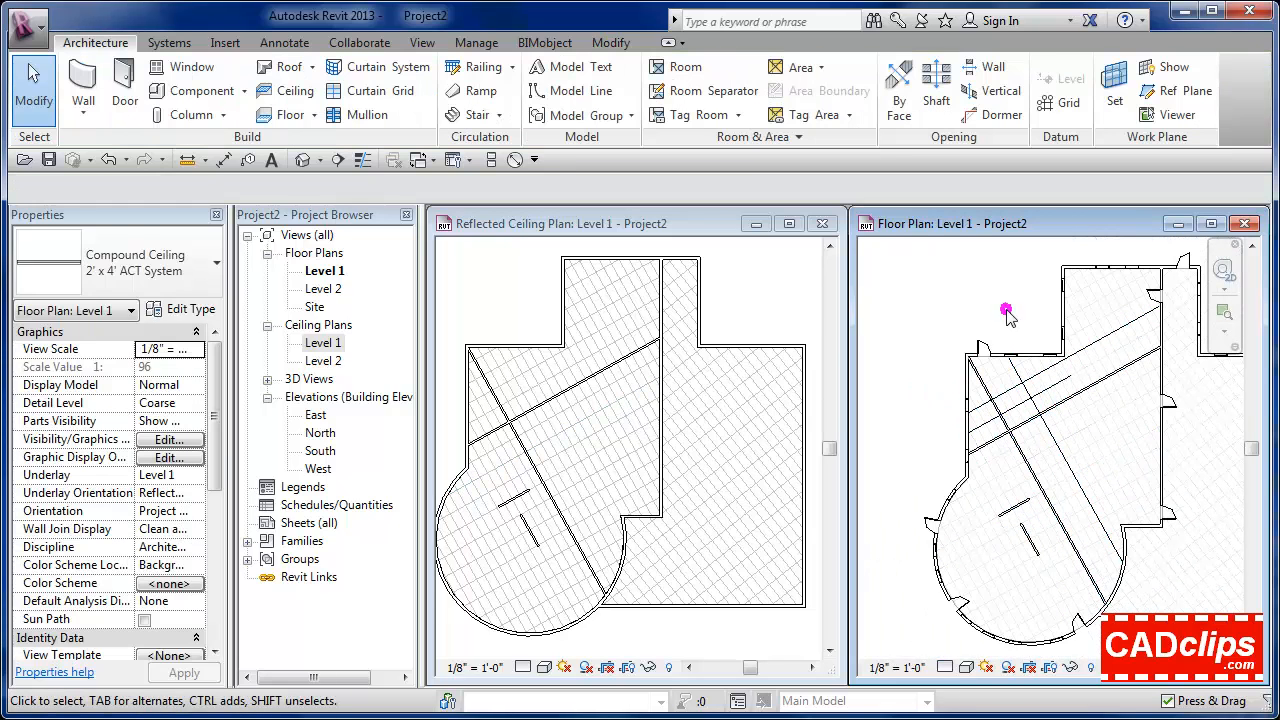
pyautogui.click(192, 478)
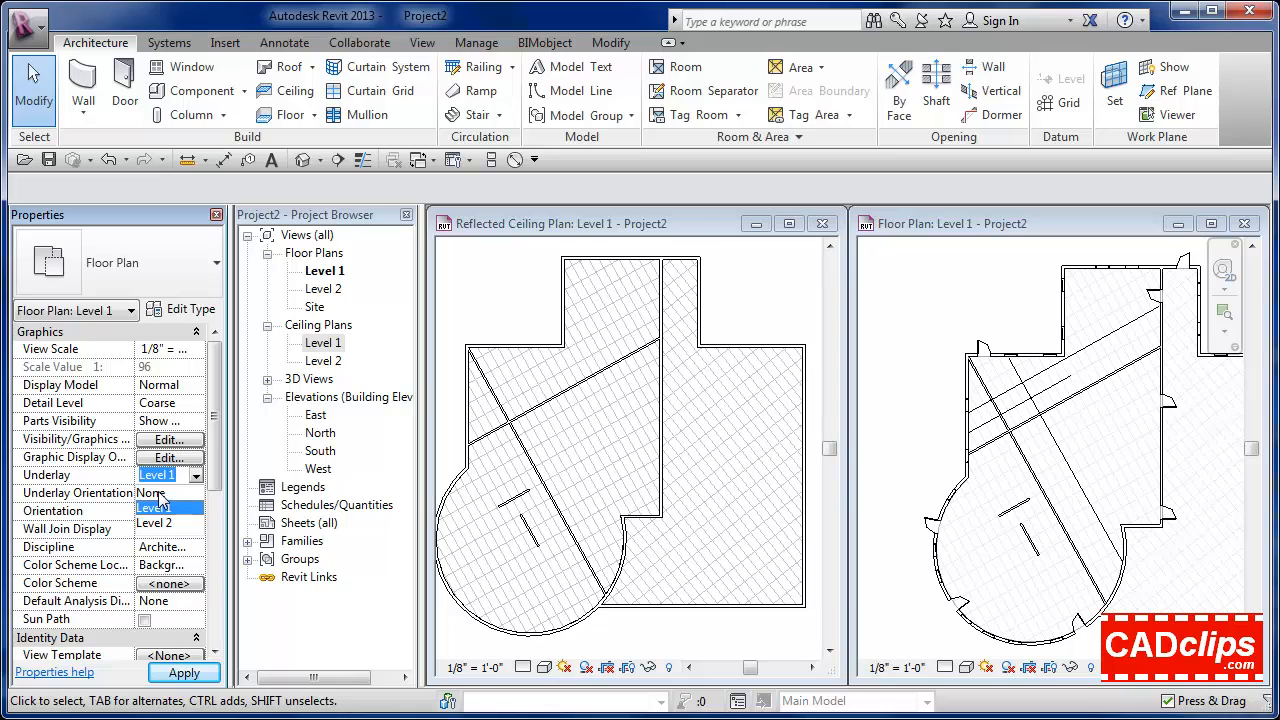
pyautogui.click(152, 493)
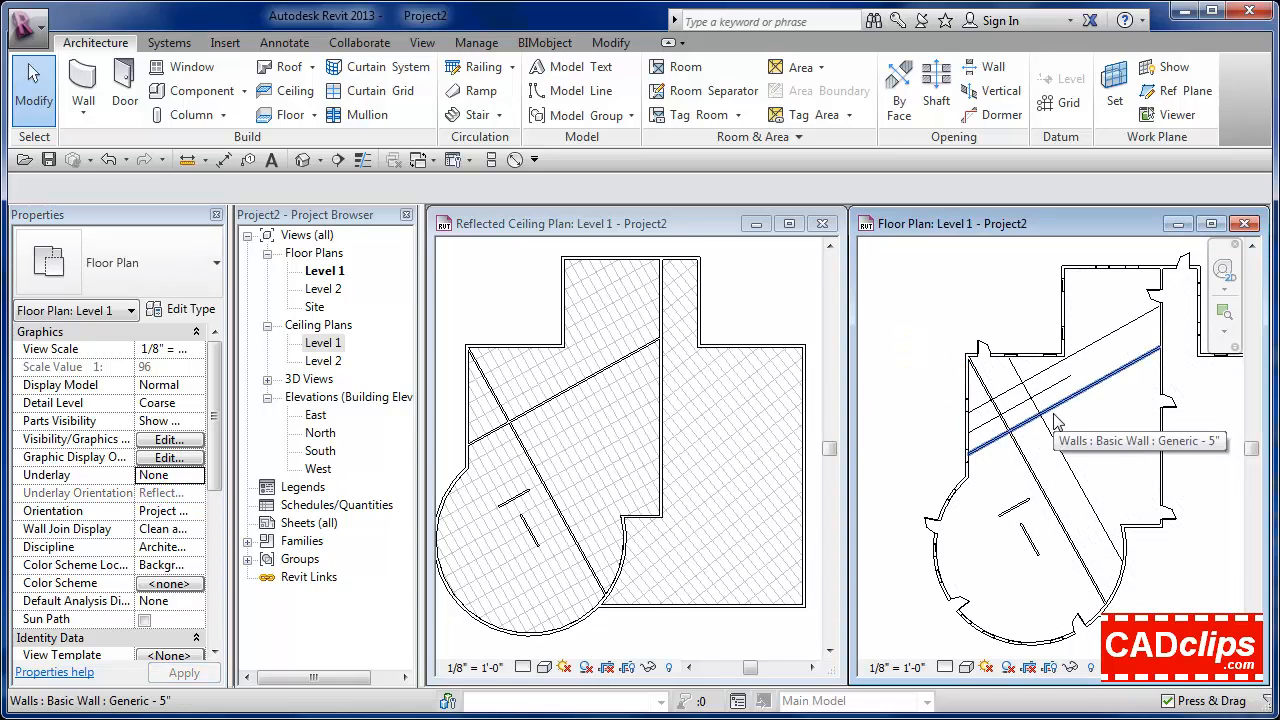
# Step: Select the western room's ceiling in the reflected ceiling plan and nudge it down several increments
pyautogui.click(605, 442)
pyautogui.click(597, 445)
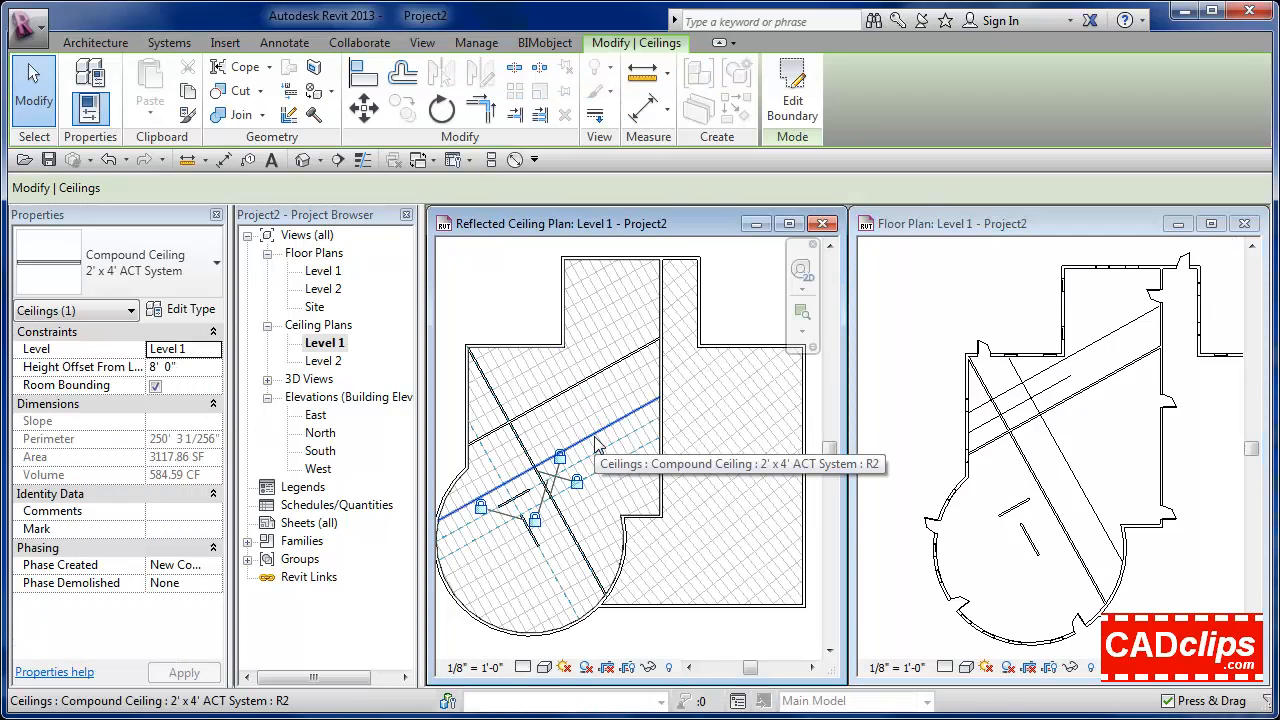
pyautogui.press('Down')
pyautogui.press('Down')
pyautogui.press('Down')
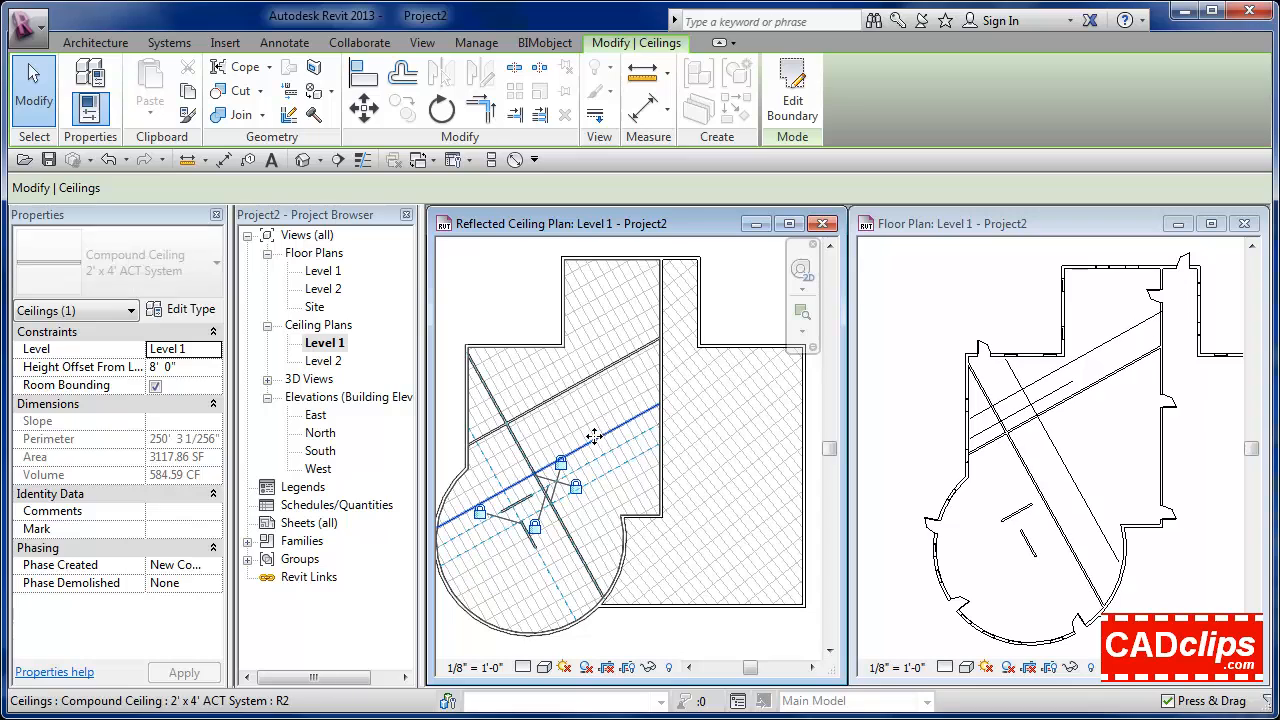
pyautogui.press('Down')
pyautogui.press('Down')
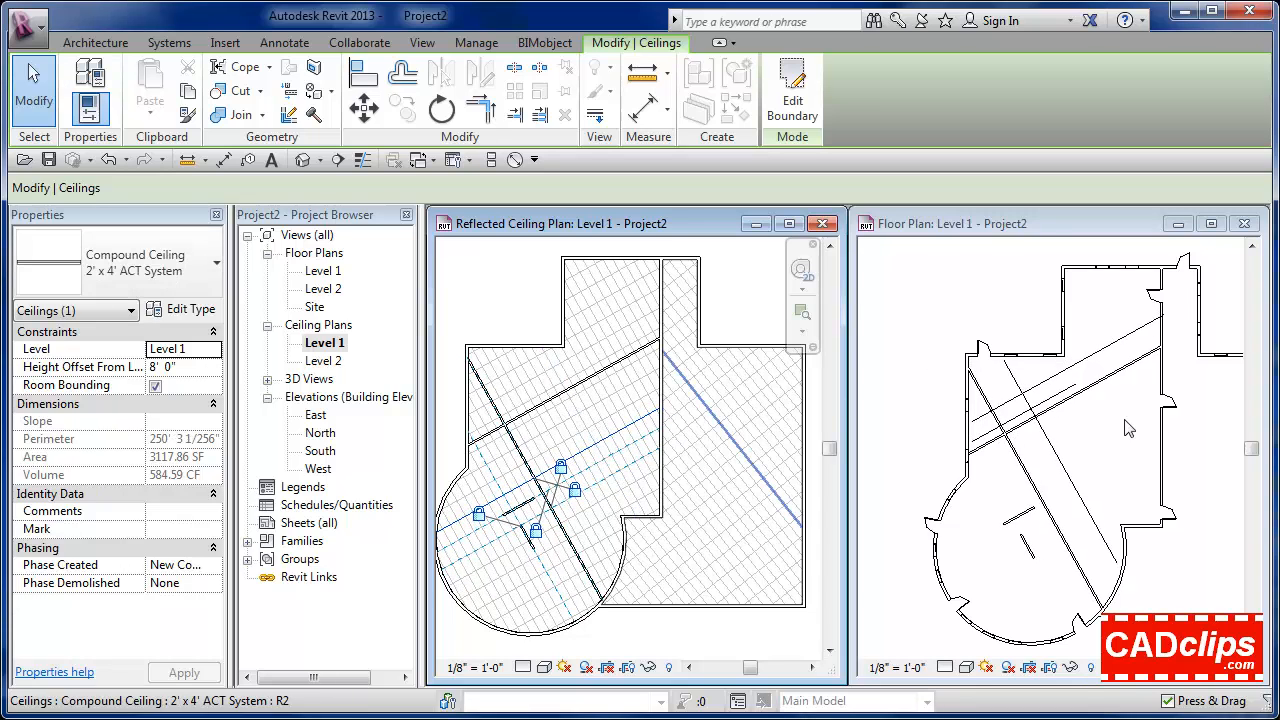
# Step: Delete the long shallow Generic - 5" wall crossing the western room in the floor plan
pyautogui.click(1116, 420)
pyautogui.click(1108, 373)
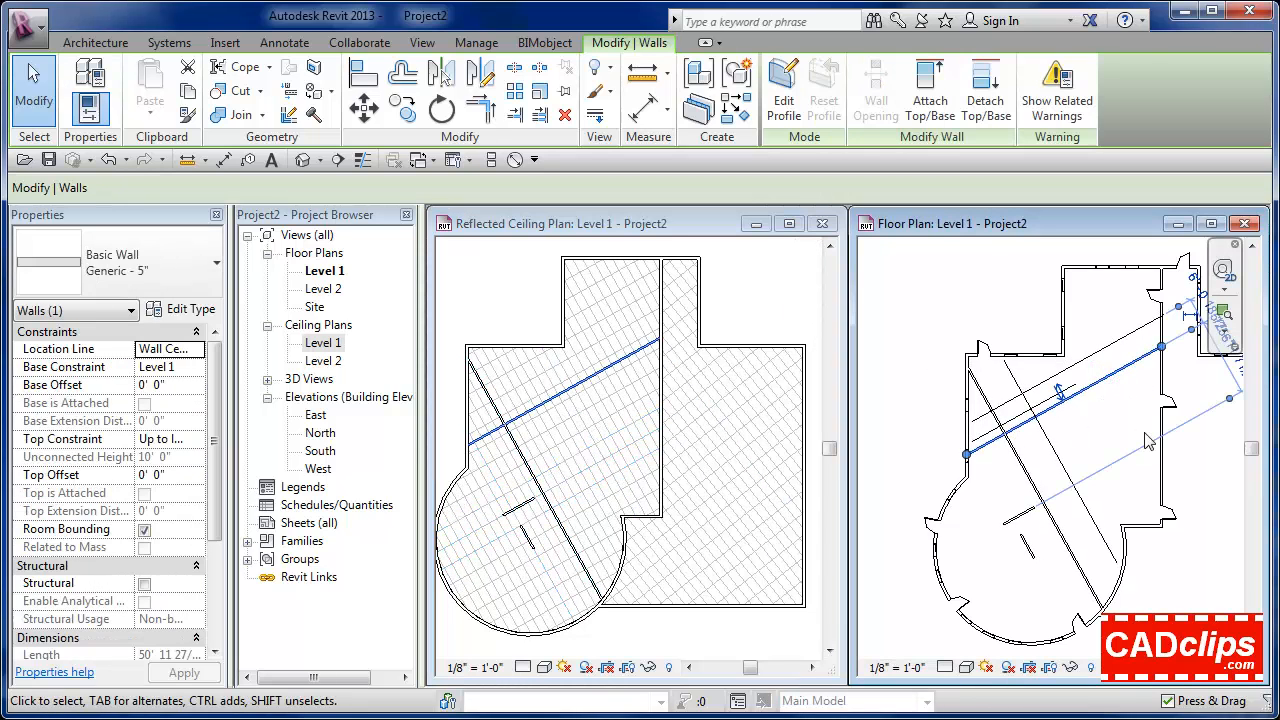
pyautogui.press('Escape')
# Step: Select the western room's 2' x 4' ACT ceiling in the reflected ceiling plan and nudge it several increments to the right
pyautogui.click(563, 446)
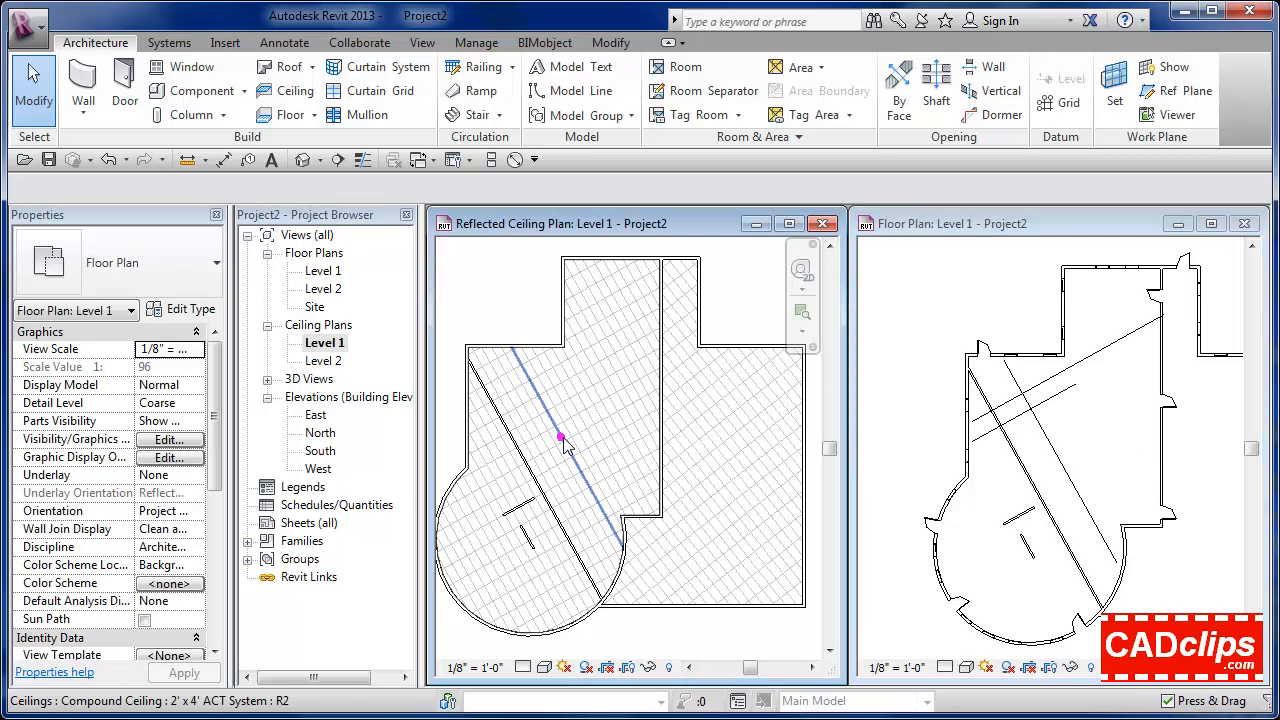
pyautogui.click(565, 445)
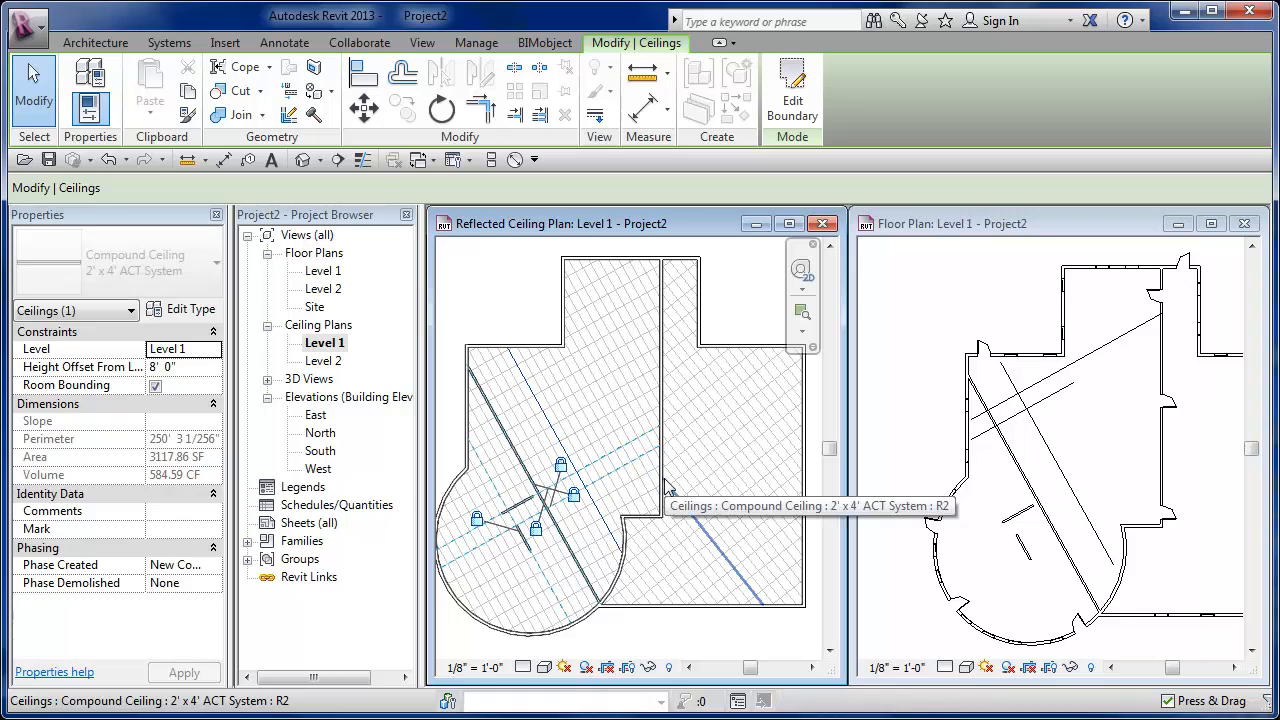
pyautogui.press('Right')
pyautogui.press('Right')
pyautogui.press('Right')
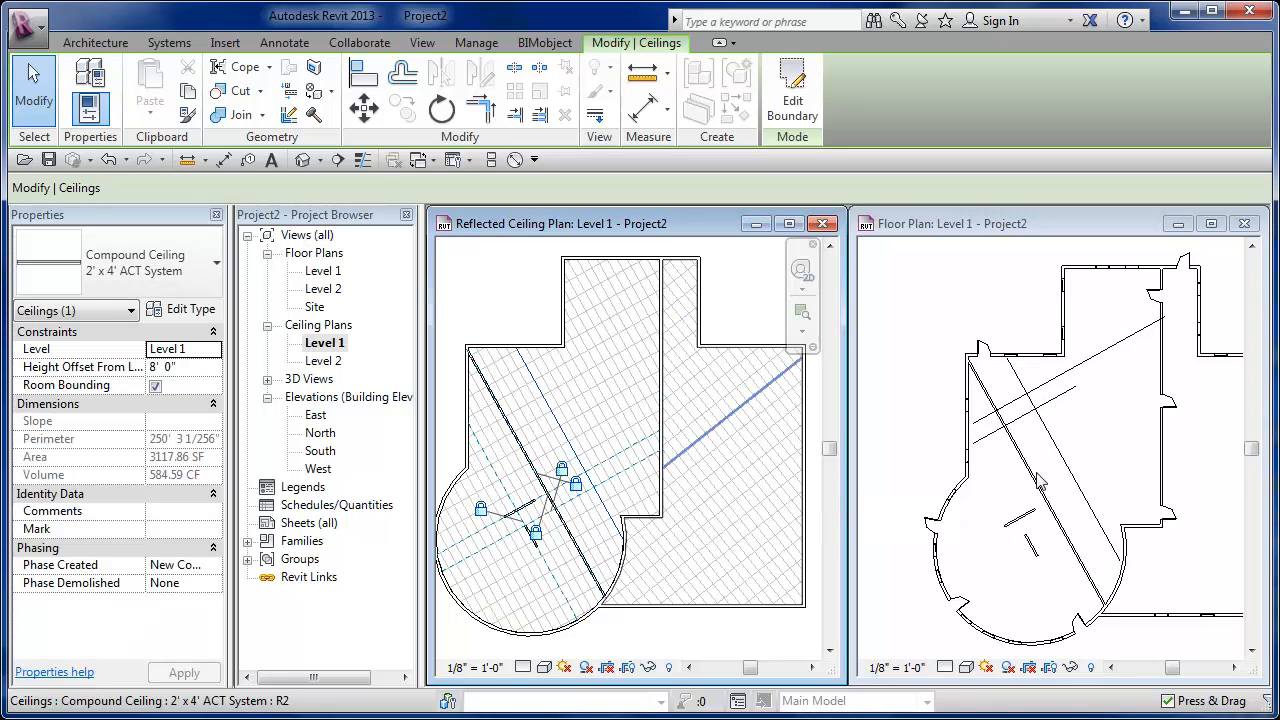
# Step: Check the walls and detail lines across the whole Level 1 floor plan and deselect the ceiling
pyautogui.click(977, 560)
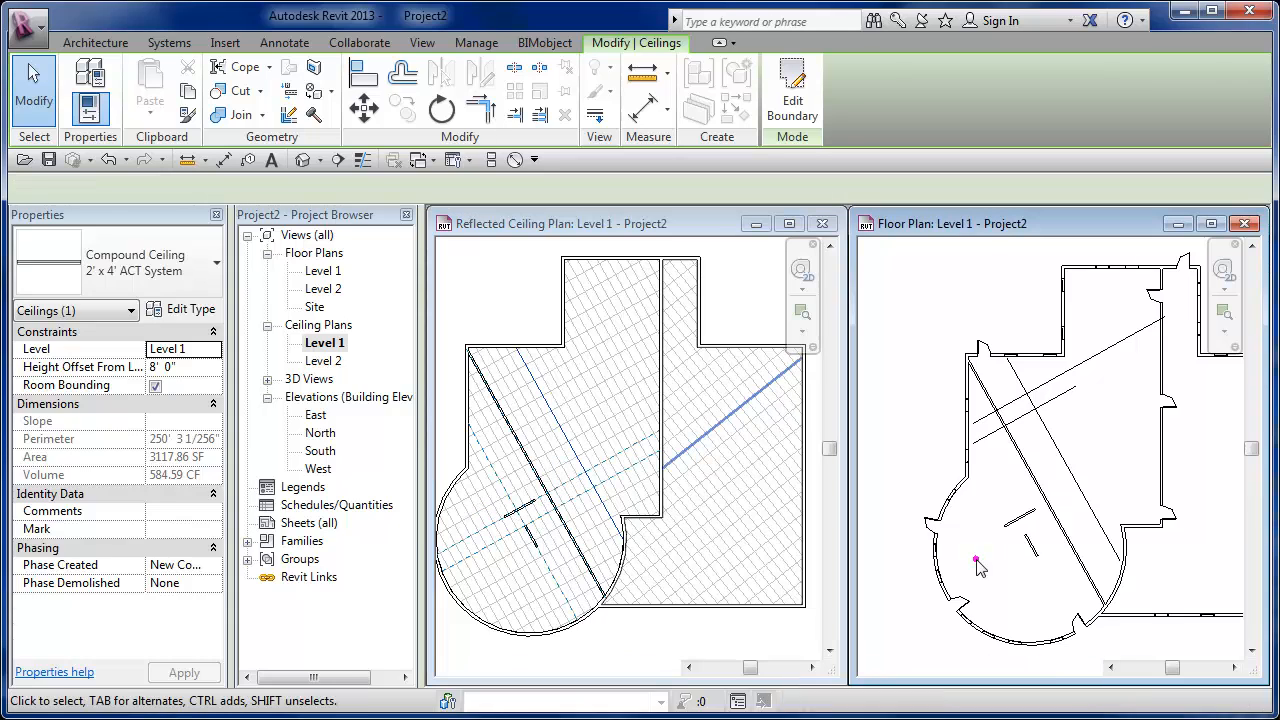
pyautogui.scroll(-3, 1104, 549)
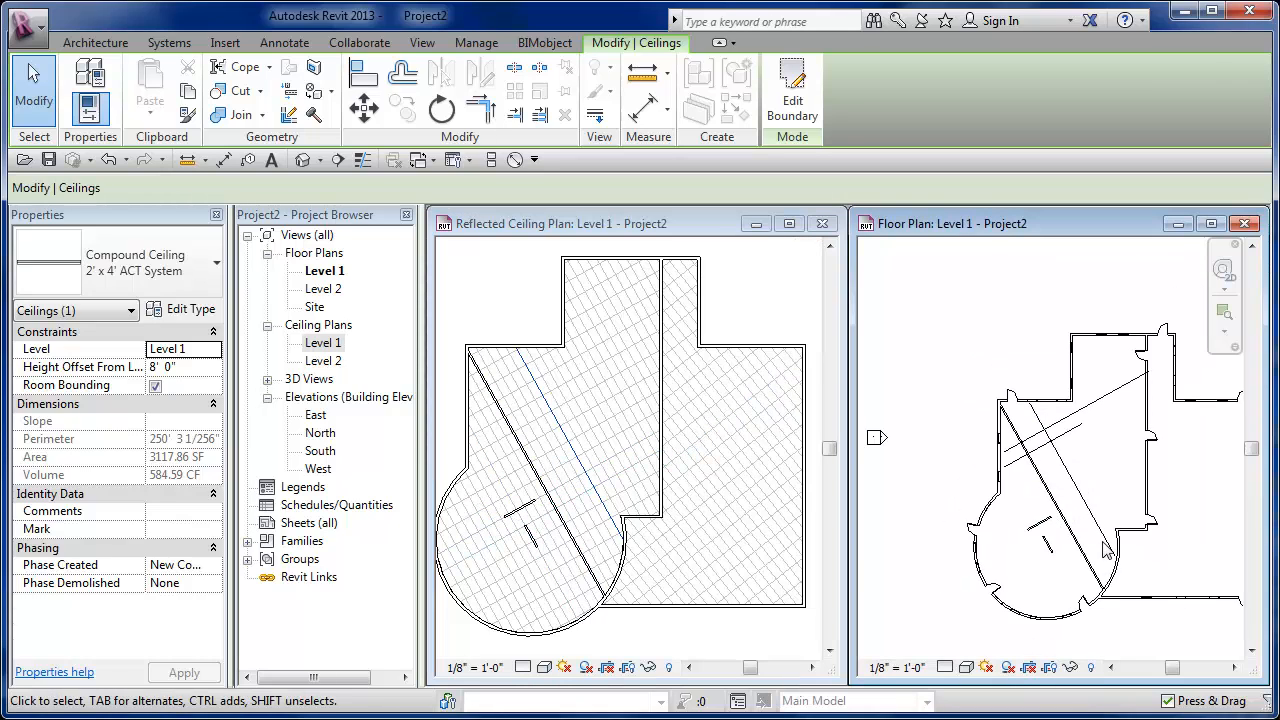
pyautogui.scroll(2, 1009, 501)
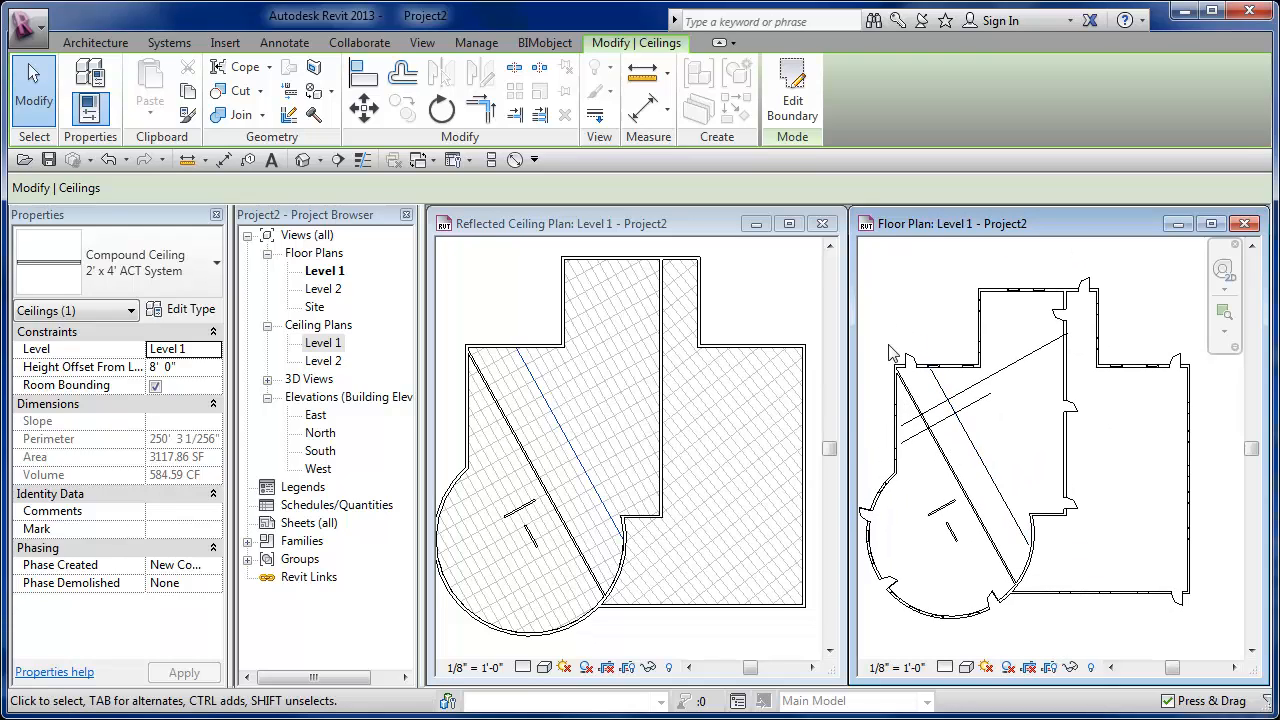
pyautogui.click(919, 309)
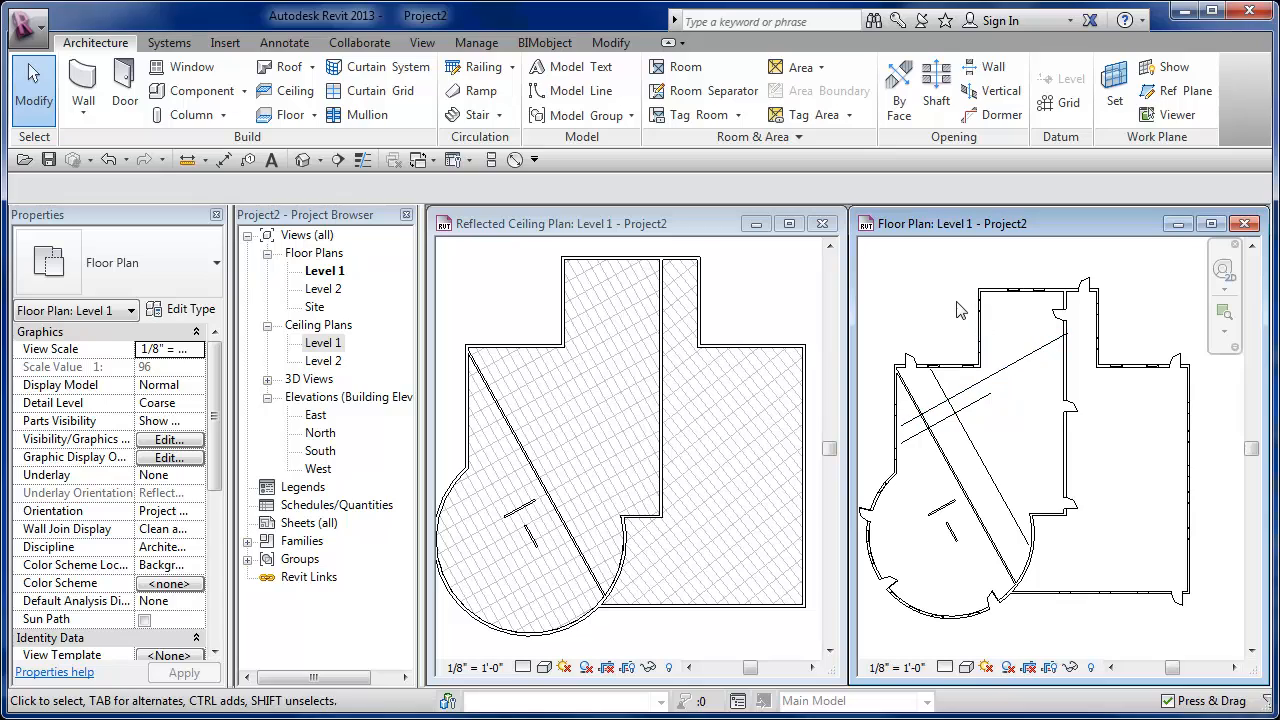
pyautogui.moveTo(956, 310); pyautogui.dragTo(963, 311, button='middle')
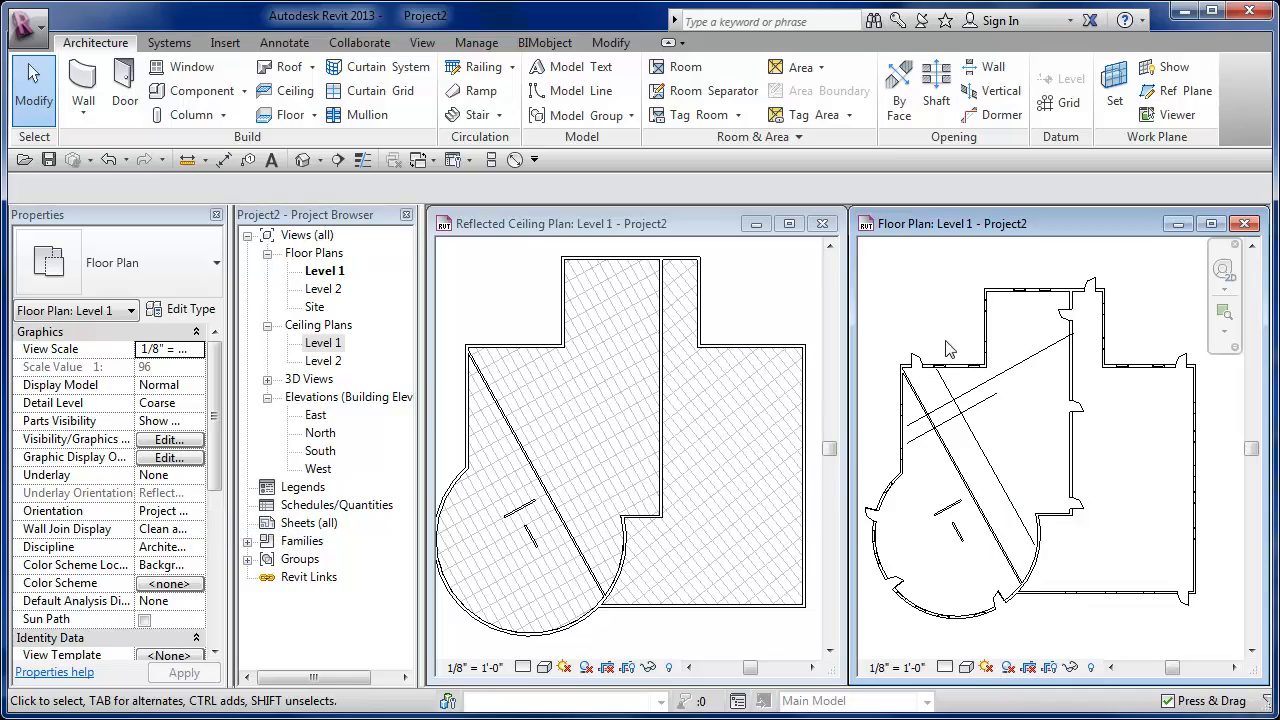
pyautogui.moveTo(957, 331); pyautogui.dragTo(965, 330, button='middle')
pyautogui.moveTo(966, 330); pyautogui.dragTo(966, 332, button='middle')
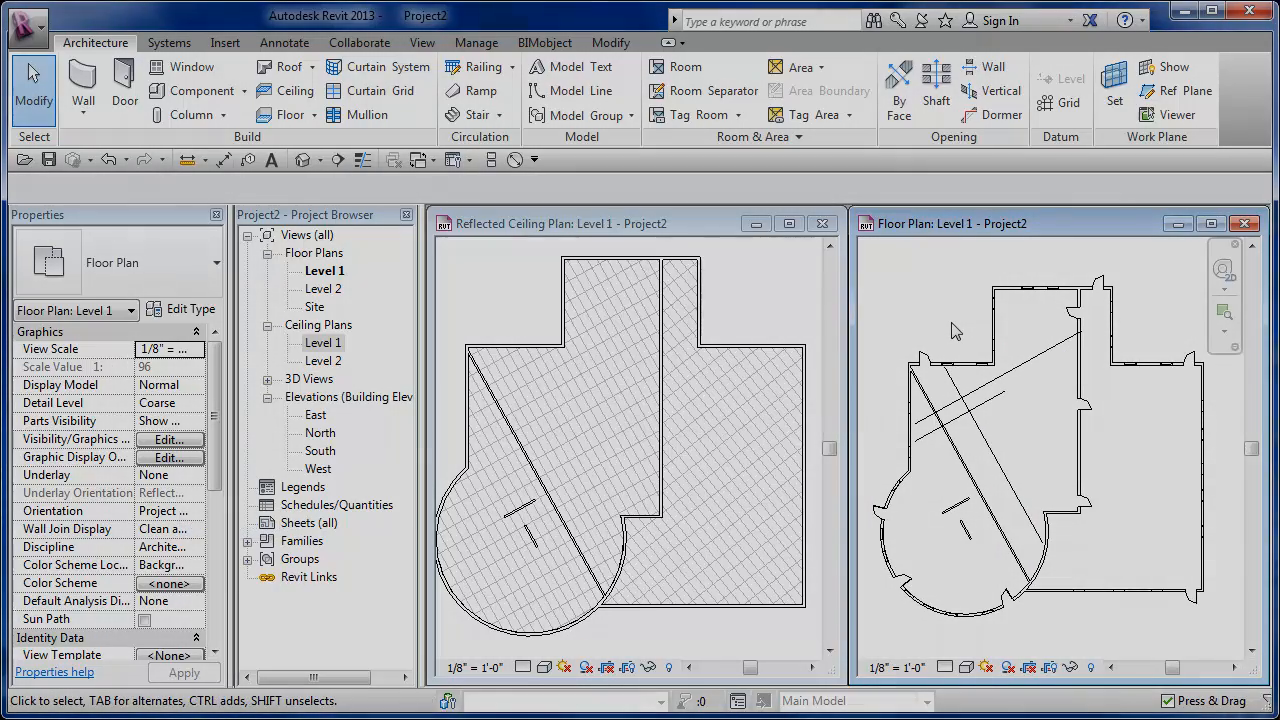